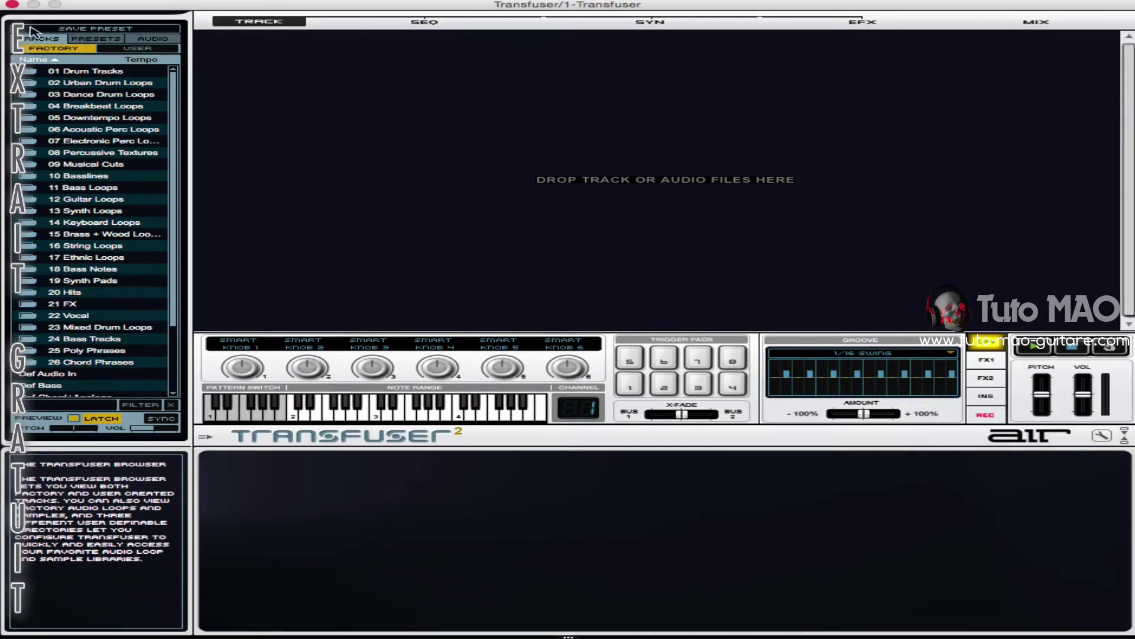
Browse the factory tracks, presets and audio content in the browser
mouse_move(32, 41)
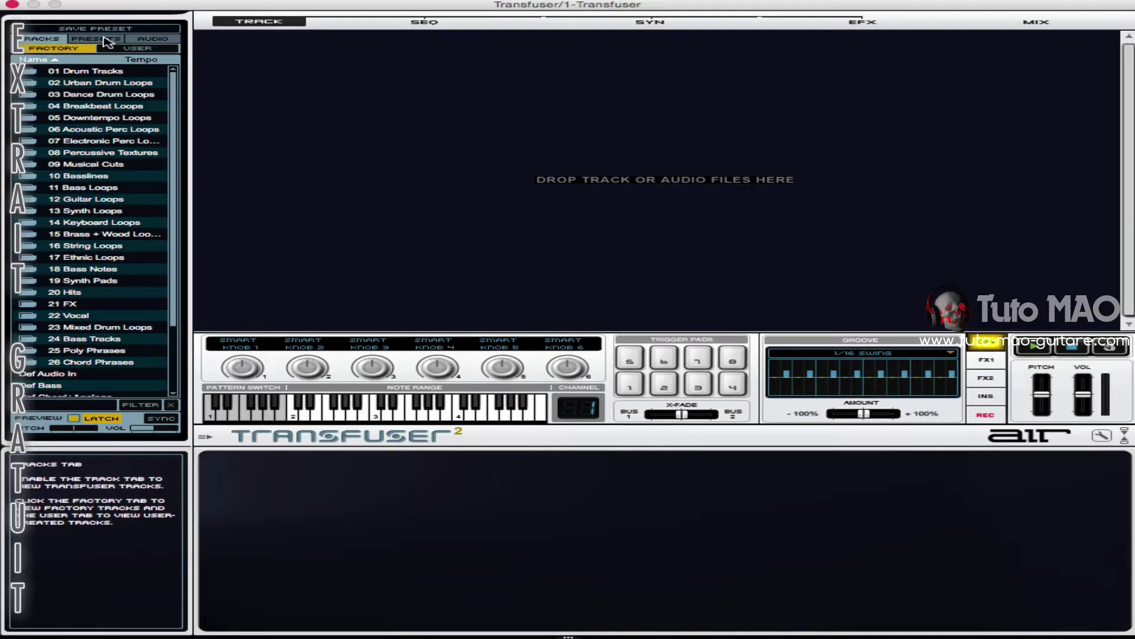
scroll(89, 108, down, 4)
scroll(101, 107, up, 4)
click(101, 39)
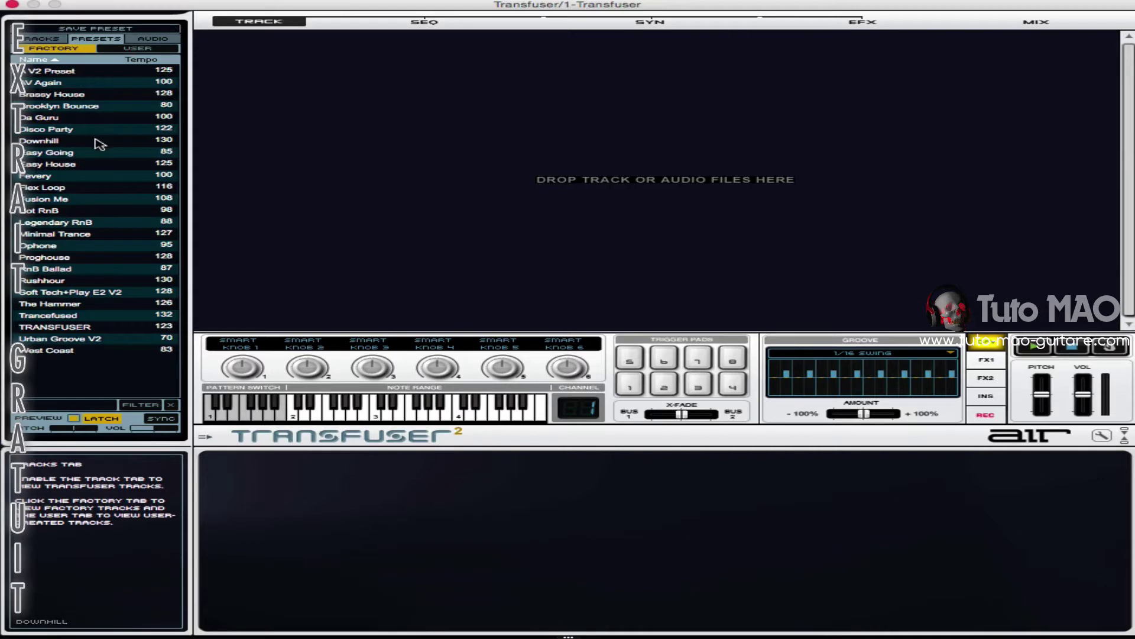
click(164, 39)
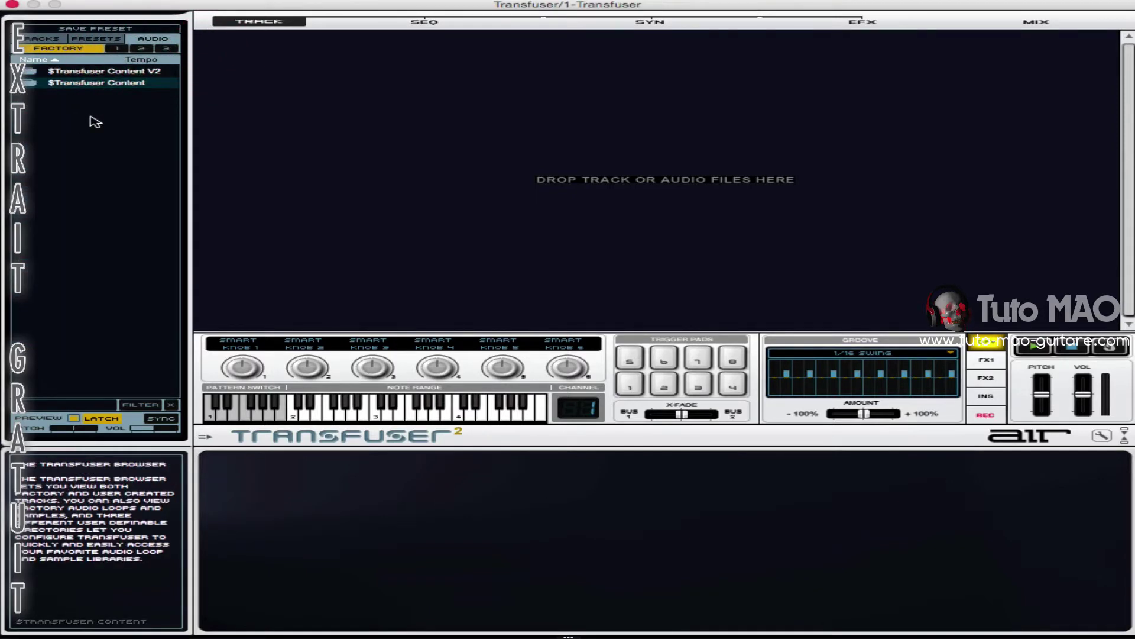
Look through the user content and the three user-definable audio directories in the browser
click(50, 39)
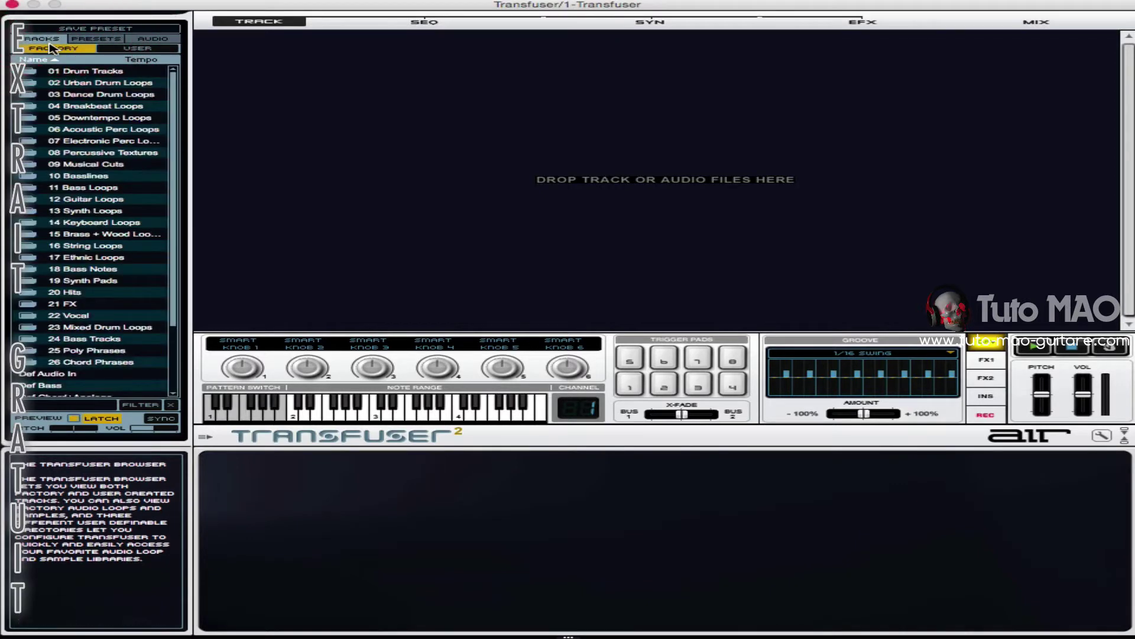
click(134, 49)
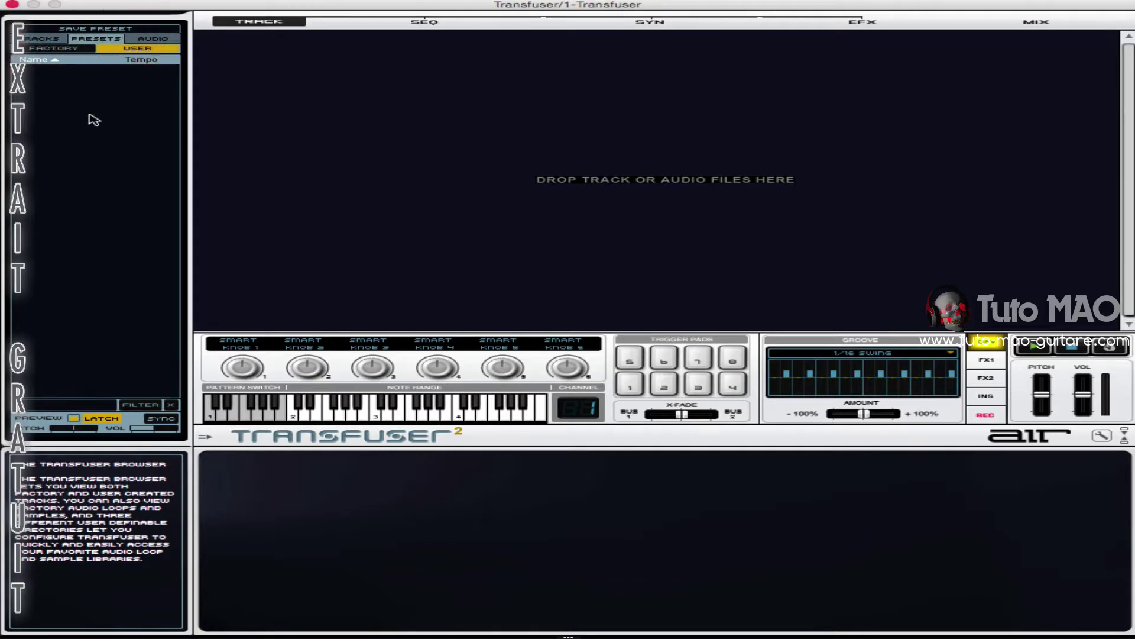
click(145, 40)
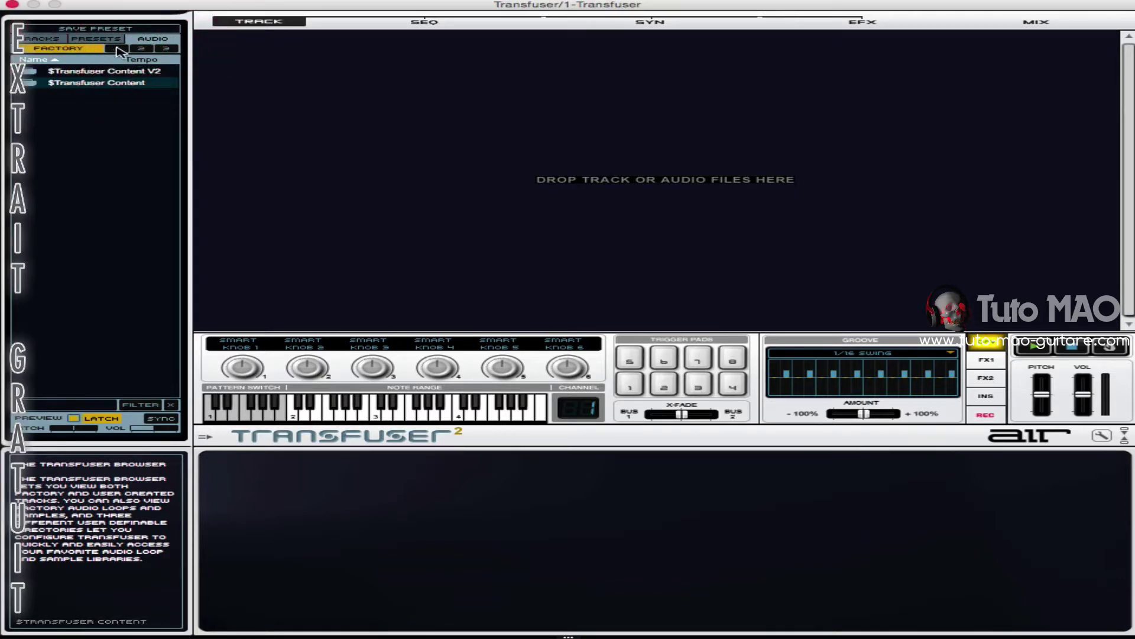
click(117, 49)
click(140, 48)
click(166, 48)
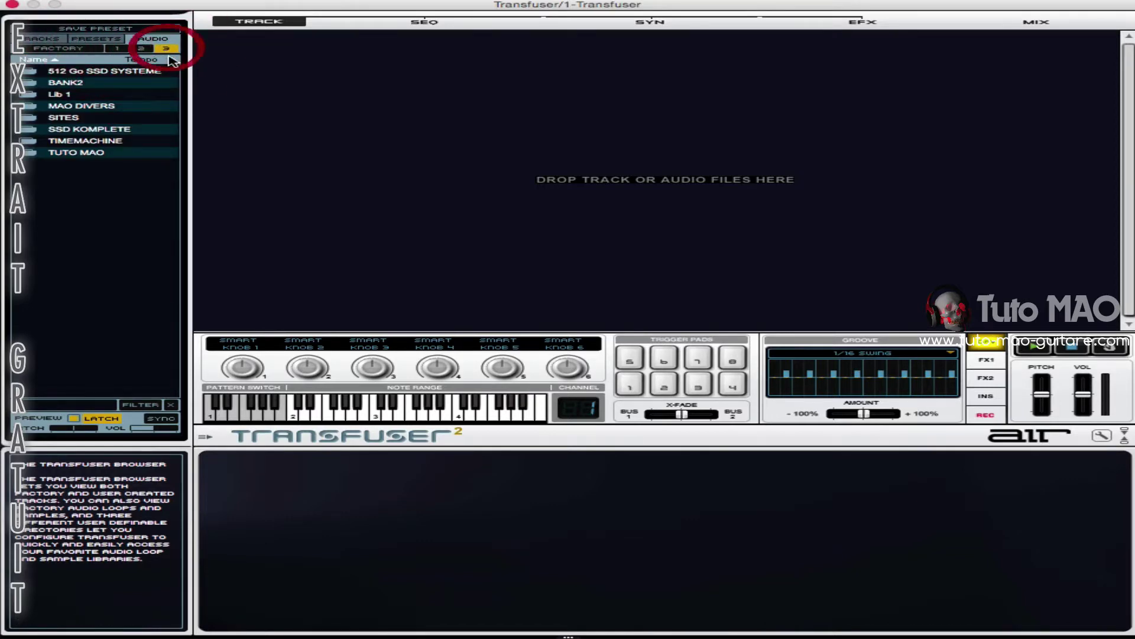
click(117, 48)
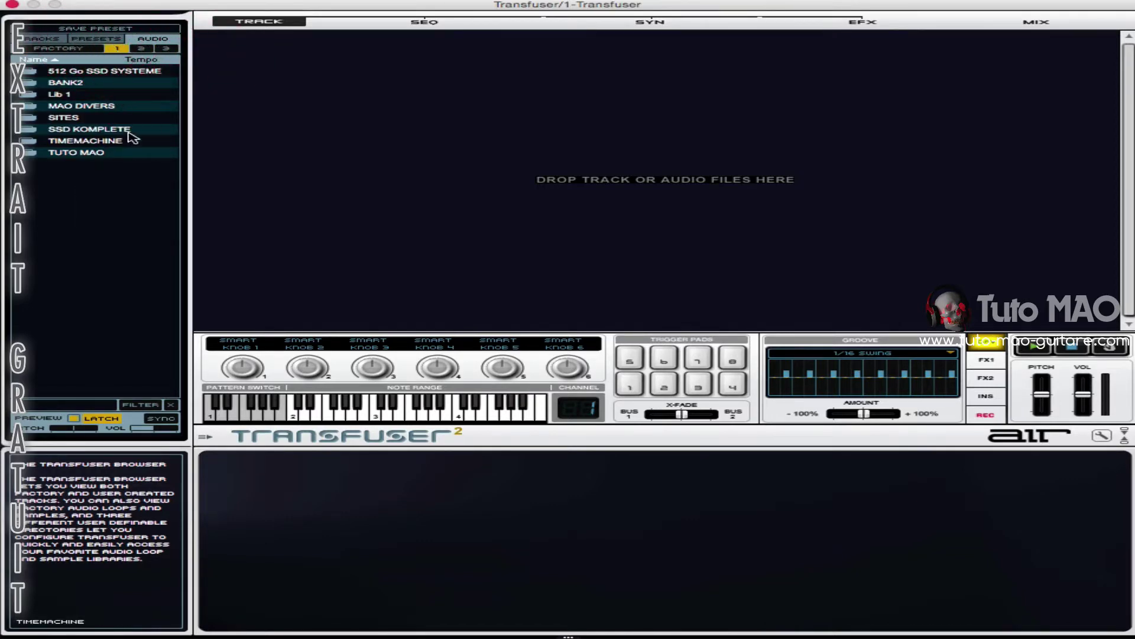
Open the factory track folder 01 Drum Tracks and audition Ambient, Berlin Bass, Big Beat and Bonus House Kit
click(52, 48)
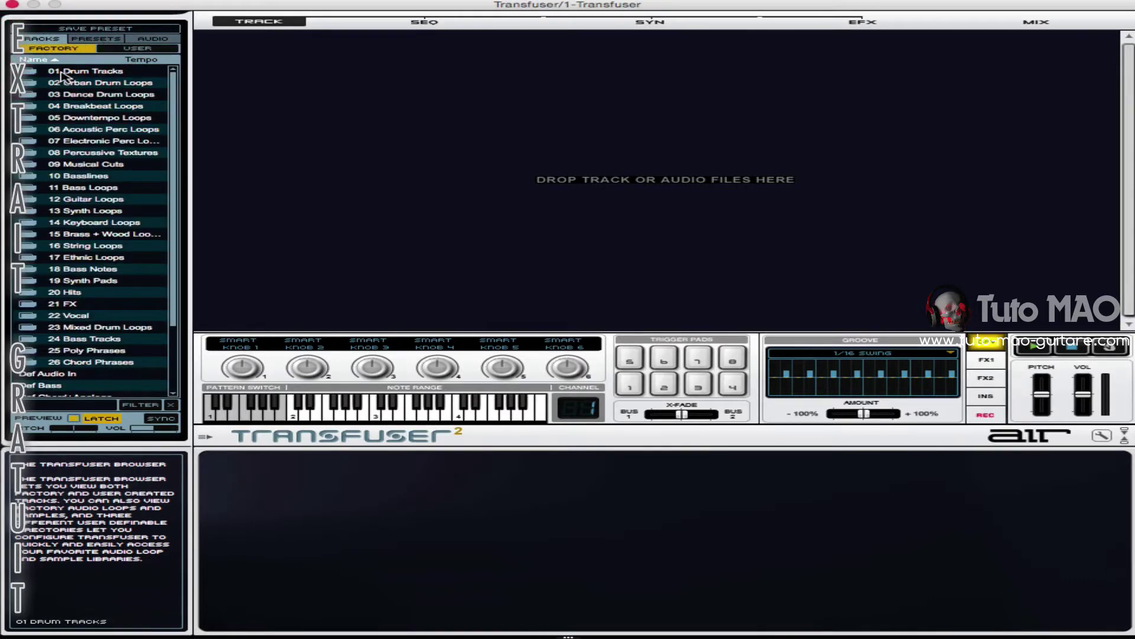
double_click(61, 74)
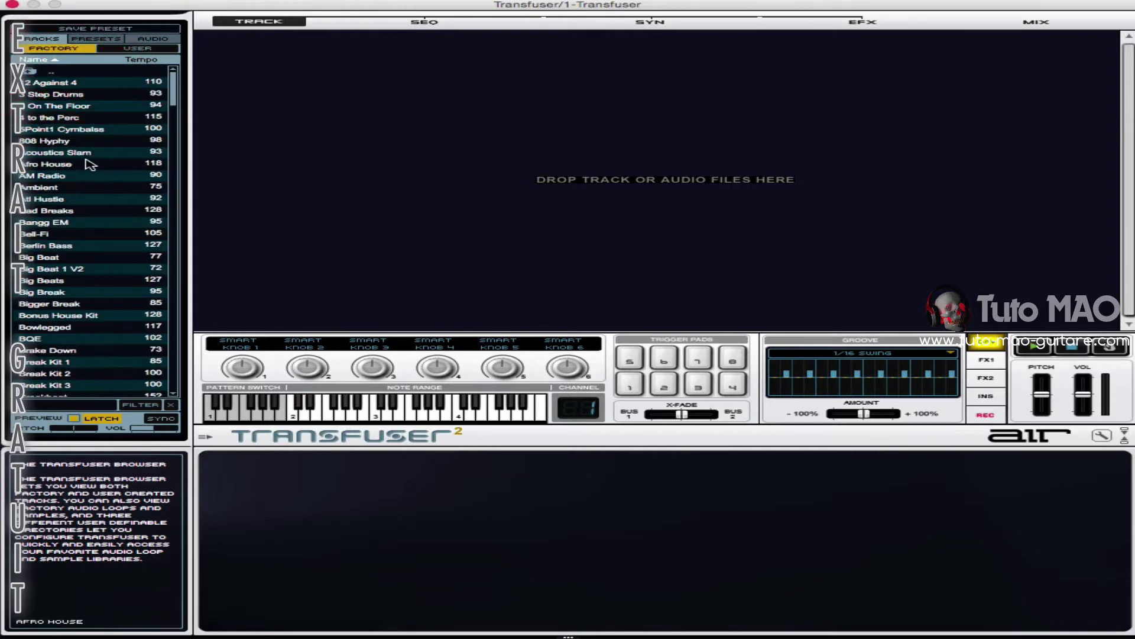
click(37, 188)
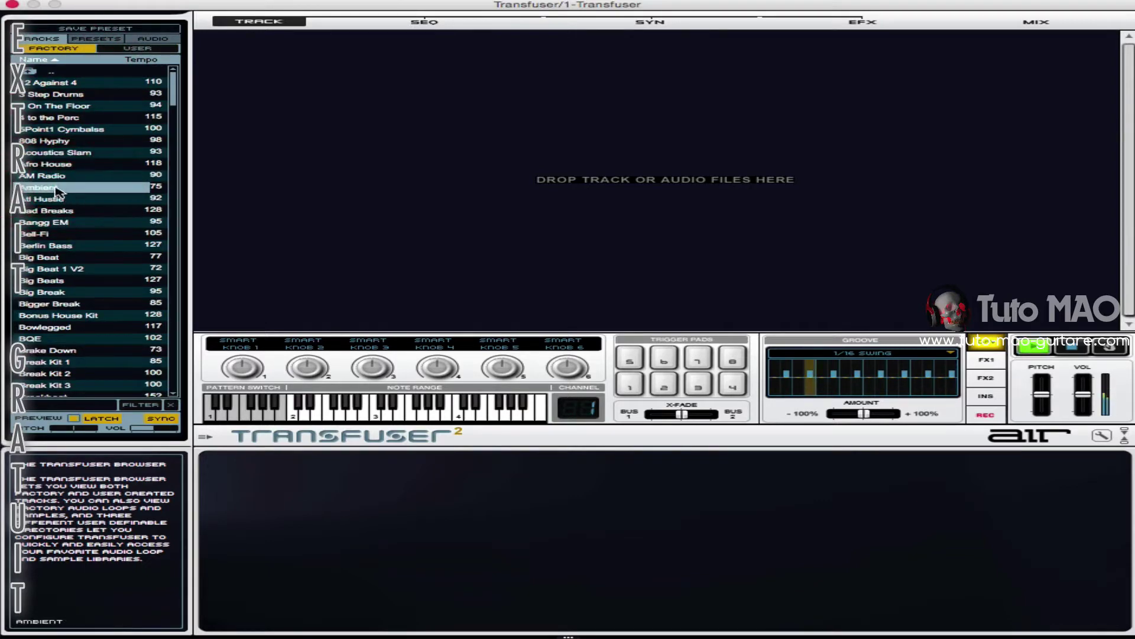
click(53, 246)
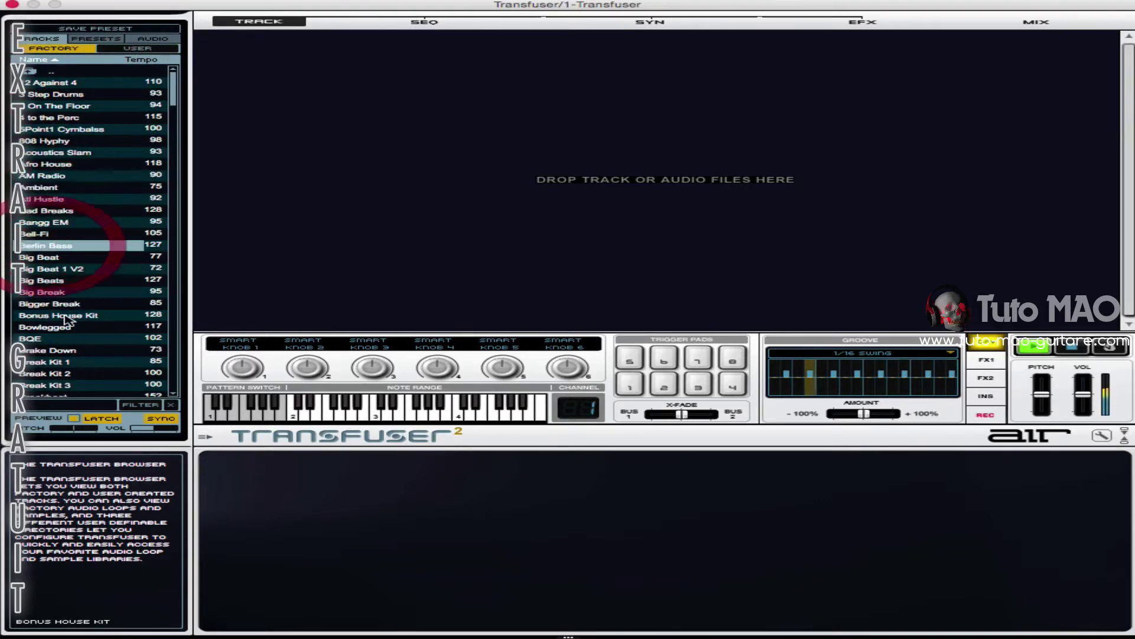
click(55, 258)
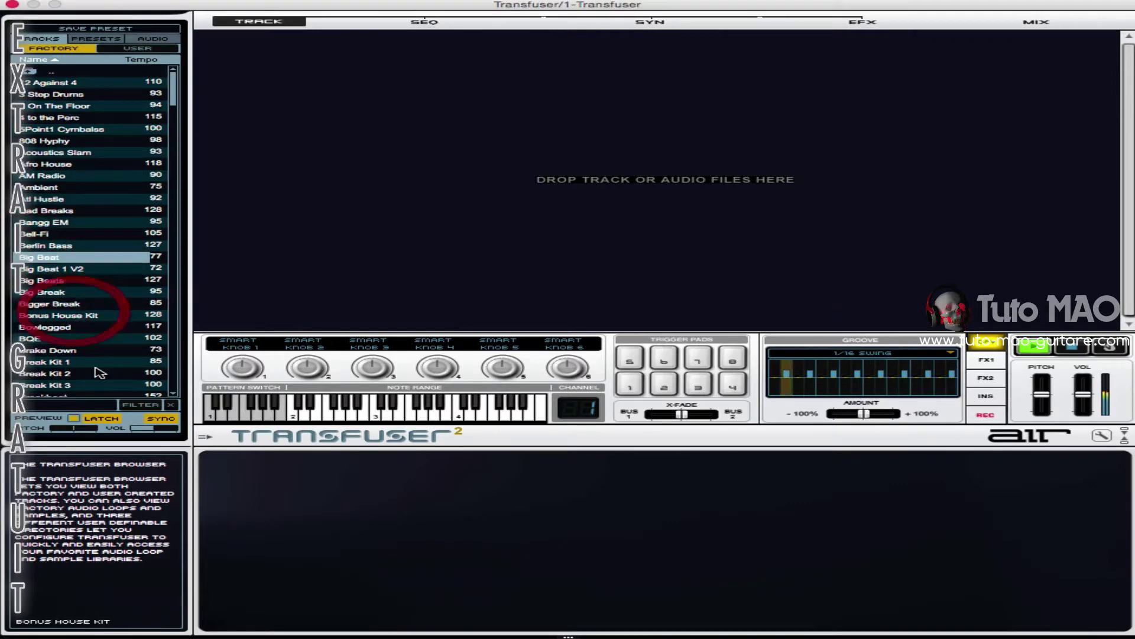
click(74, 316)
Preview the factory drum track Brake Down and load it as a new track in the empty track area
click(75, 351)
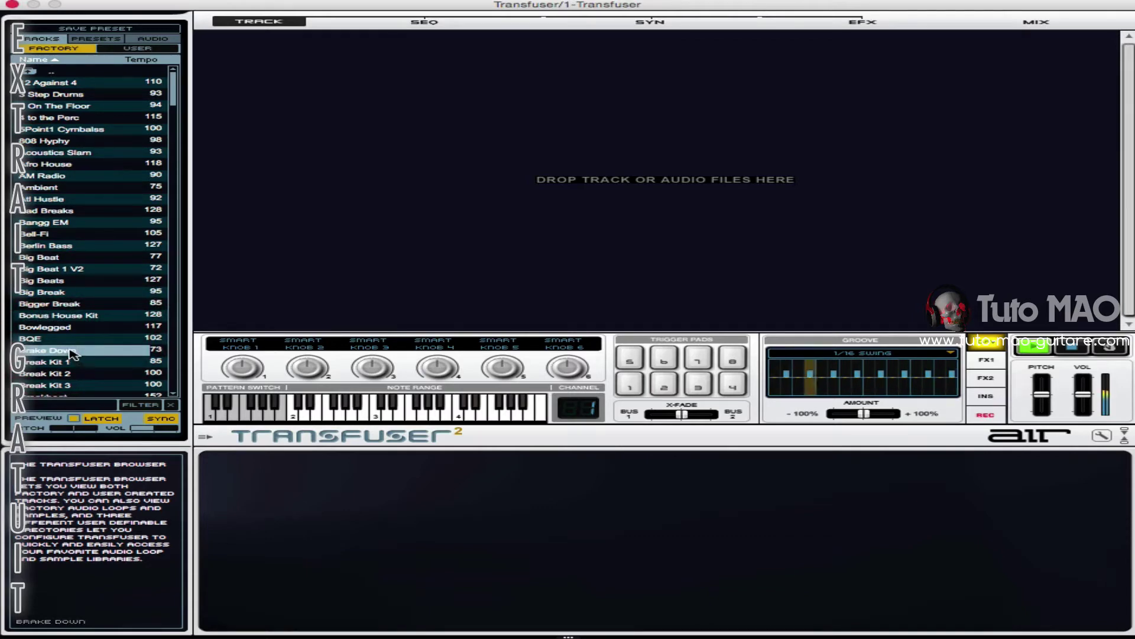
drag(67, 350, 394, 102)
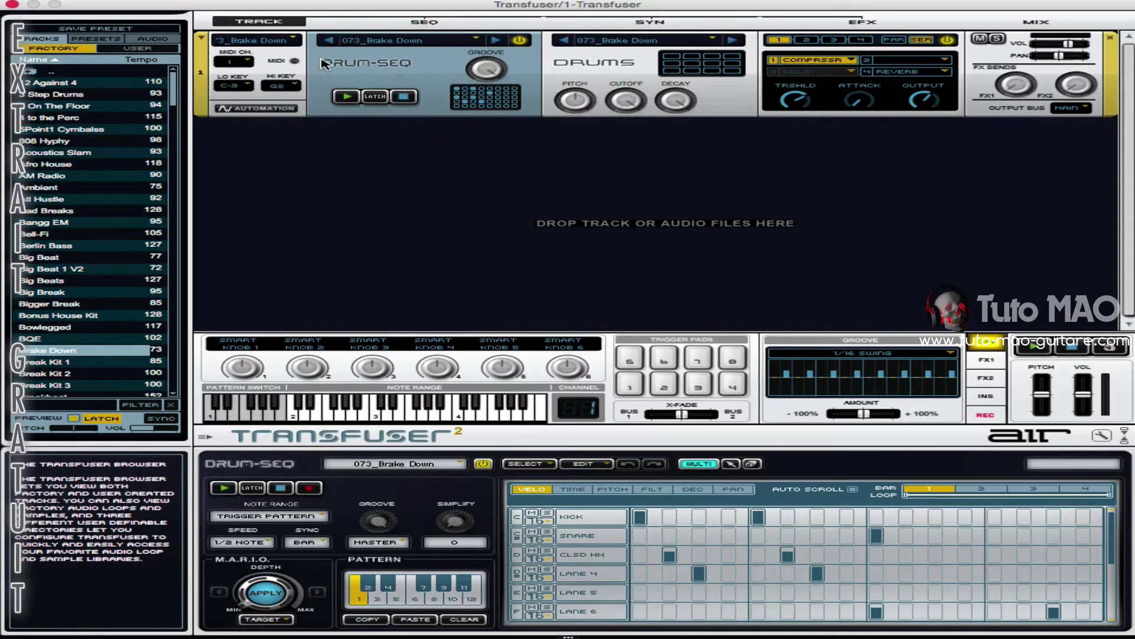
View the editors of the Brake Down track's Drums and Drum-Seq modules
mouse_move(362, 65)
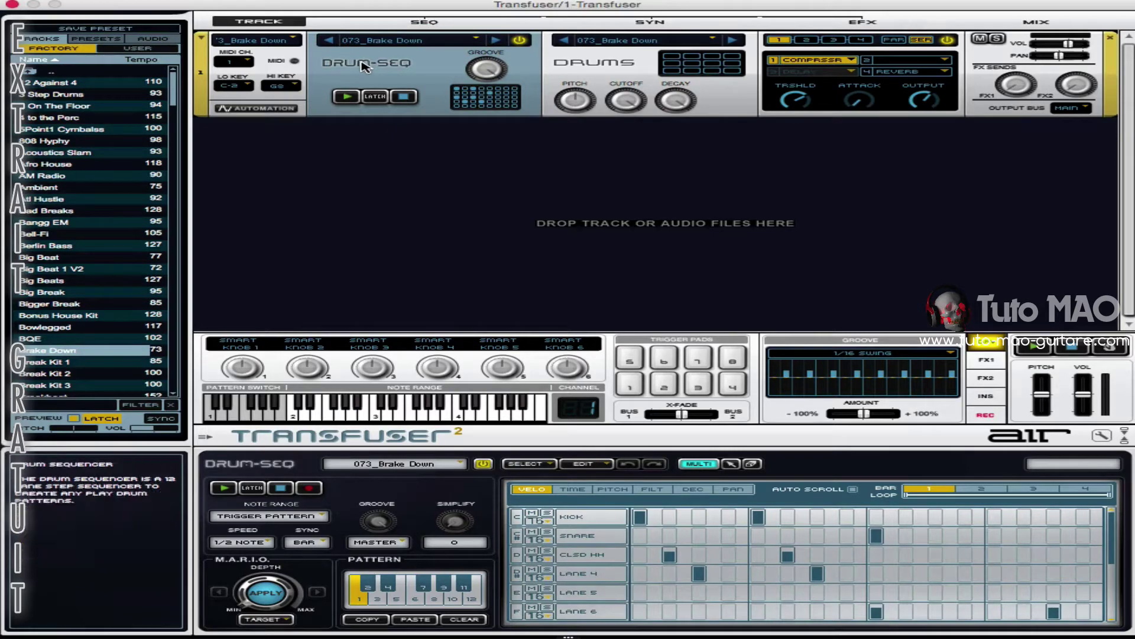
click(622, 65)
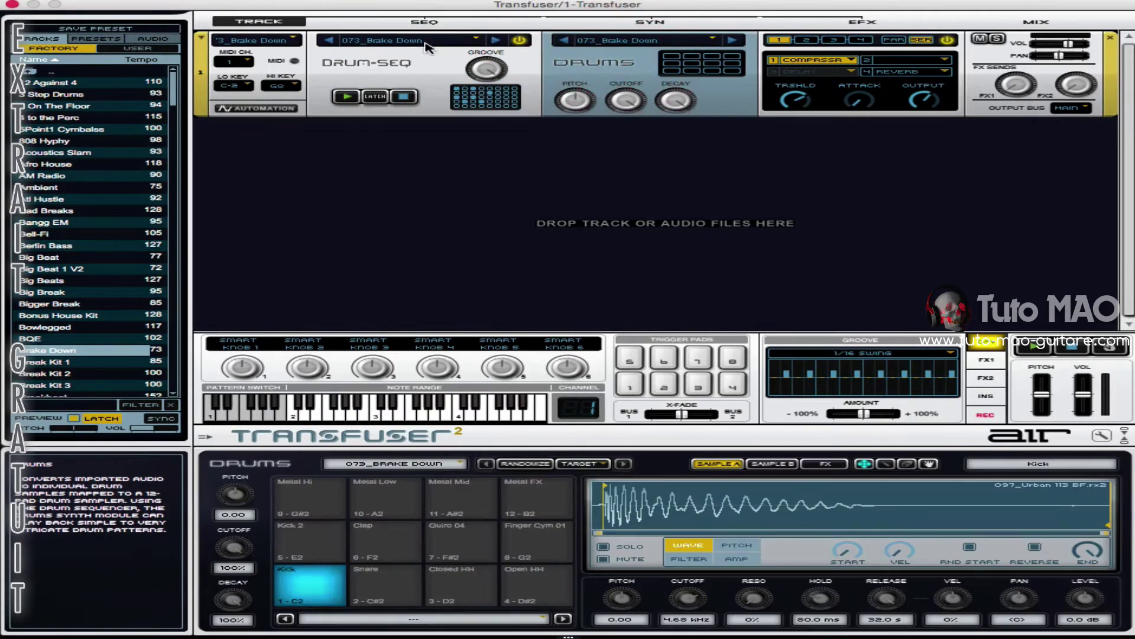
click(379, 76)
Examine the Brake Down track's automation lanes, toggling its automation on and off
click(263, 56)
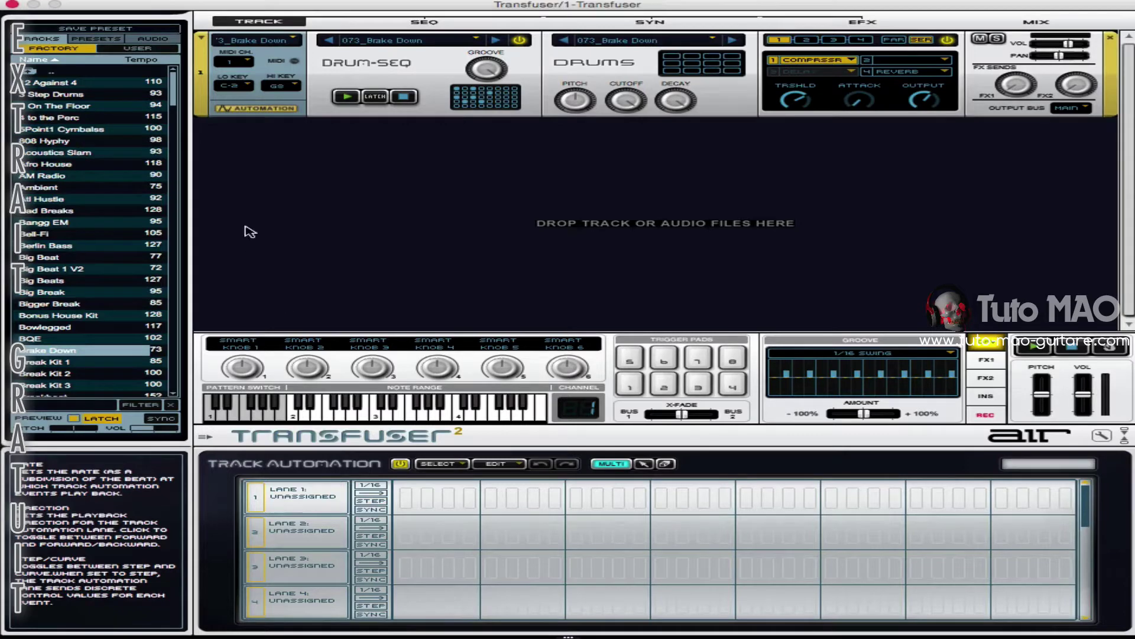
click(244, 109)
click(225, 106)
click(230, 107)
Review the Drum-Seq and Drums editors again and play the Kick pad in the Drums module
click(414, 64)
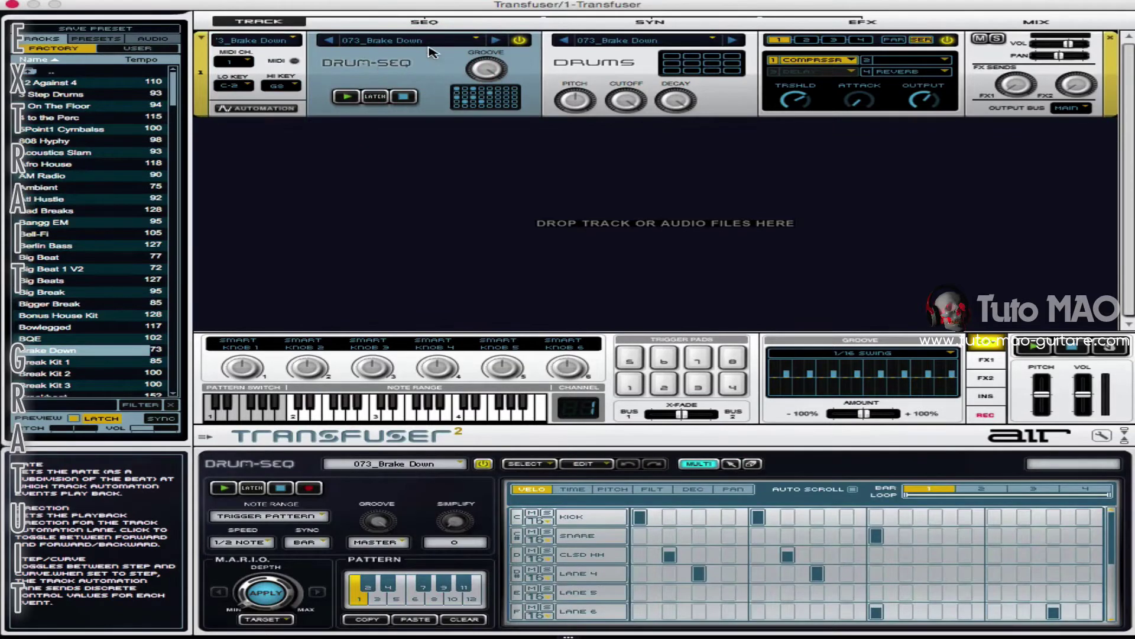
click(596, 69)
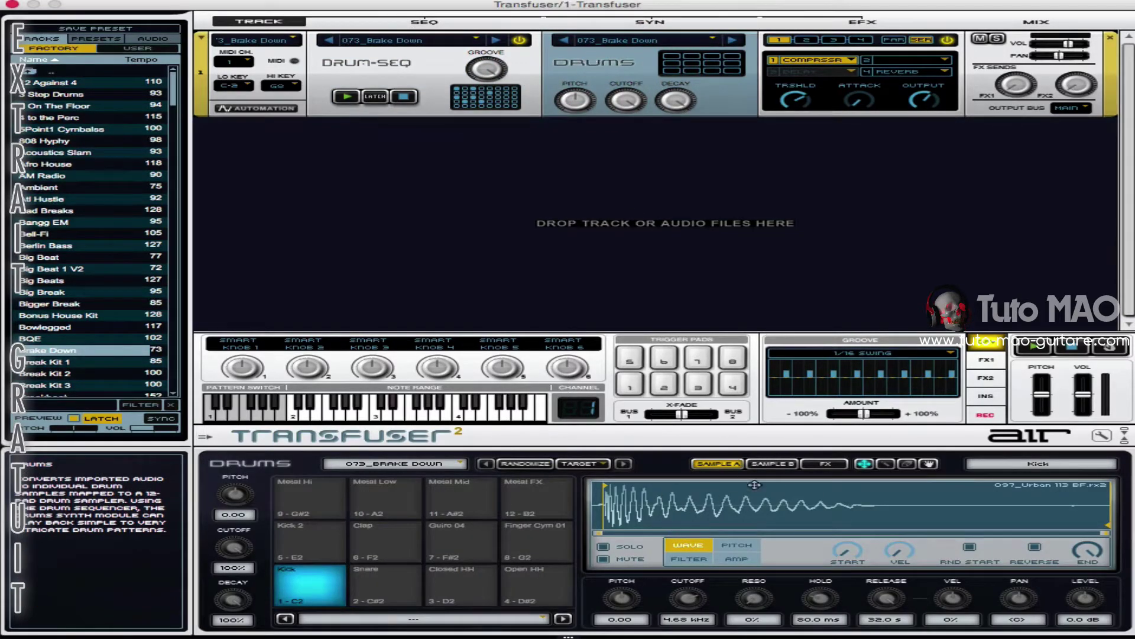
click(543, 539)
click(415, 546)
click(308, 582)
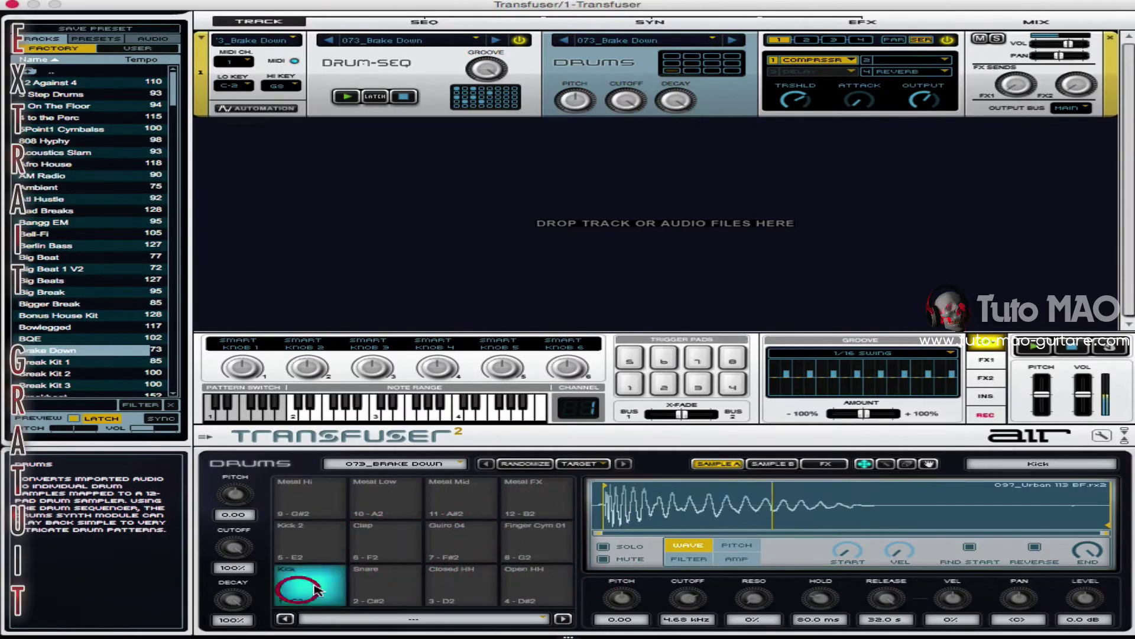
Inspect the settings of the Brake Down track's Compressor and Reverb effects
click(831, 60)
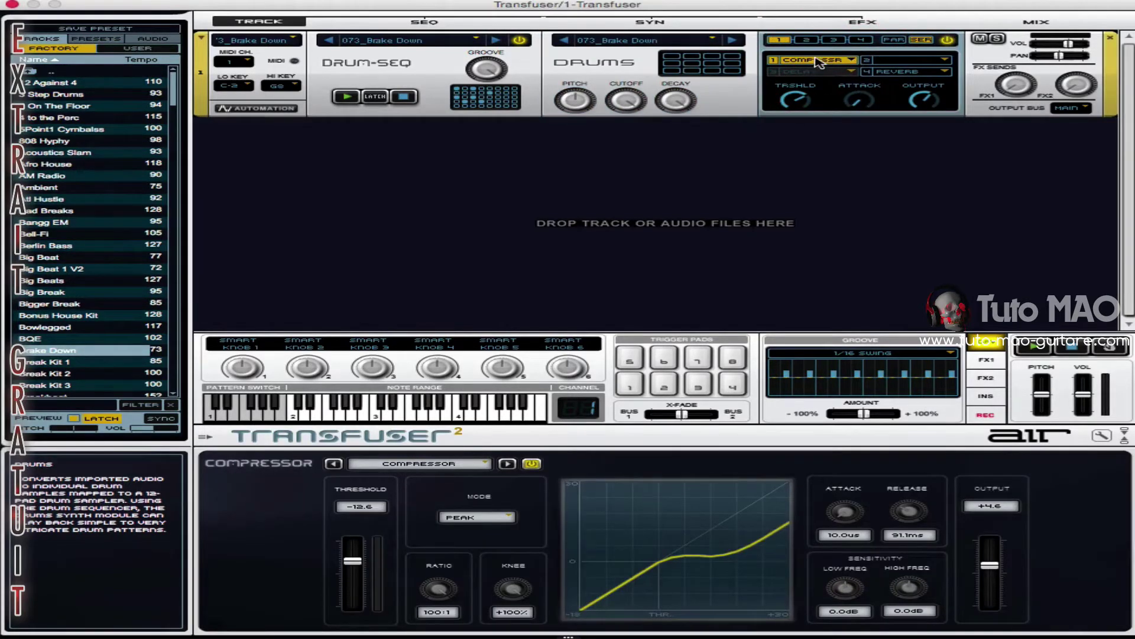
click(897, 71)
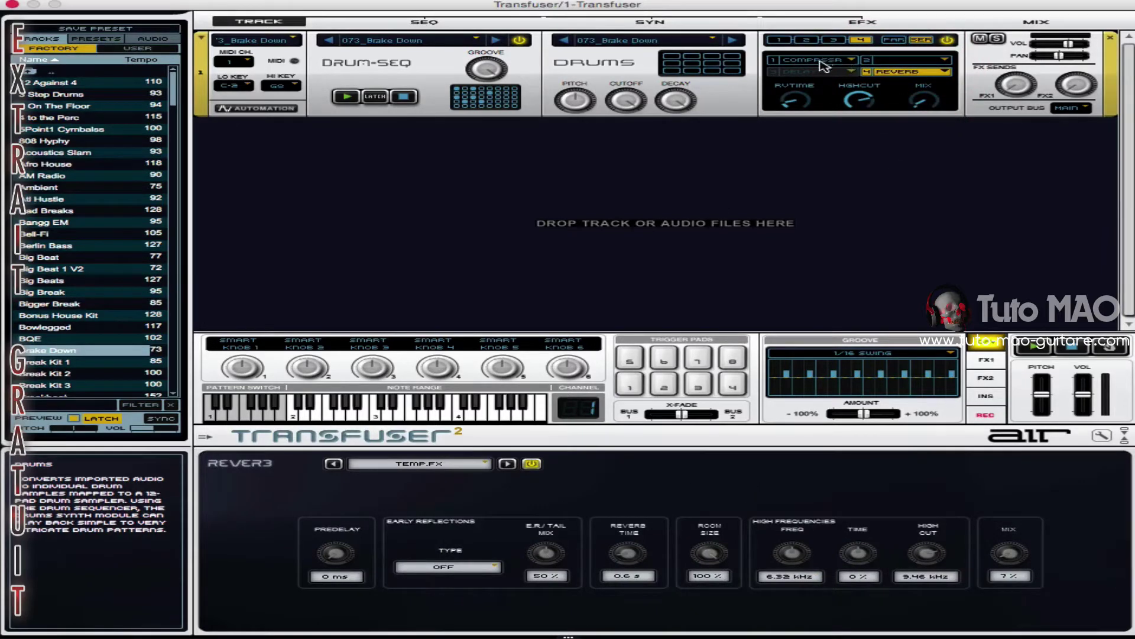
click(821, 59)
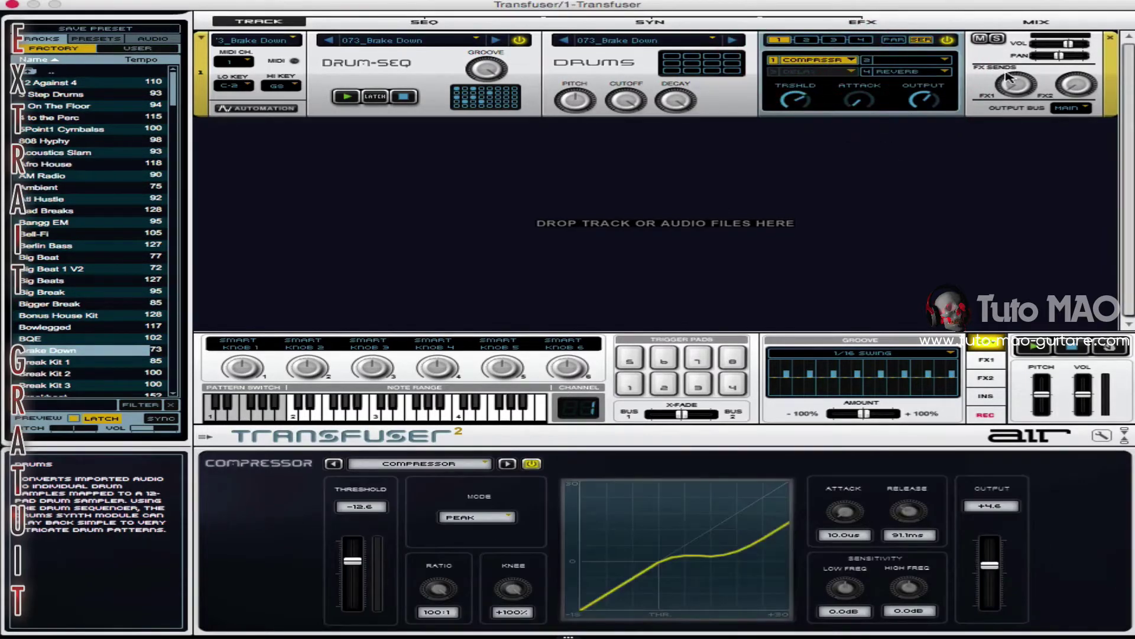
Examine the track's mix section and its output bus options without changing the routing
click(991, 59)
click(1053, 75)
click(1075, 107)
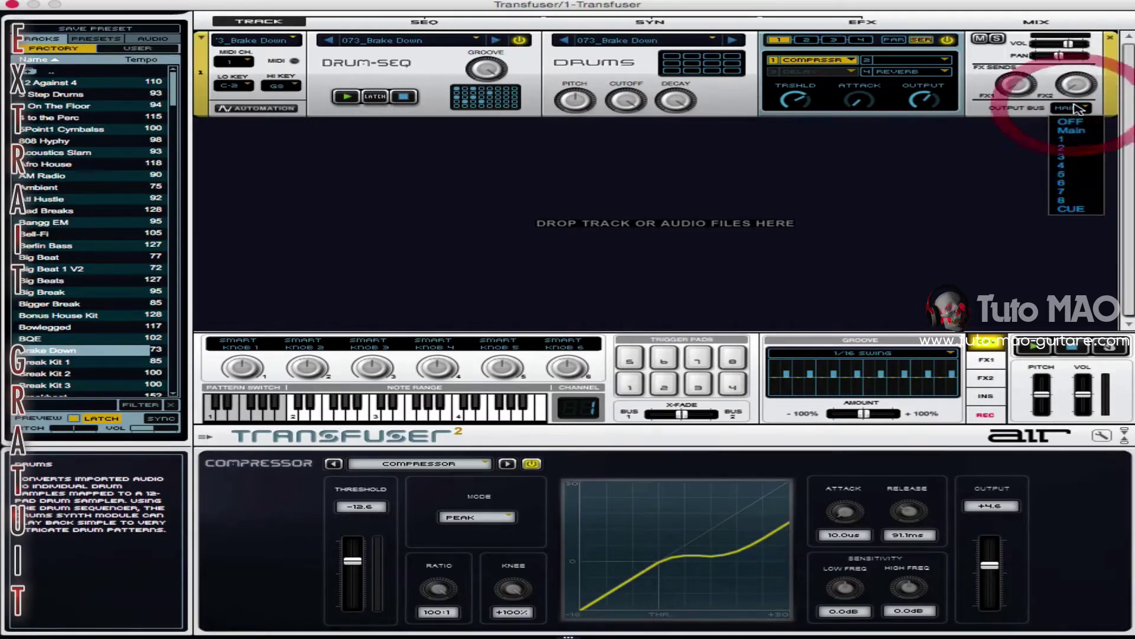
click(1015, 101)
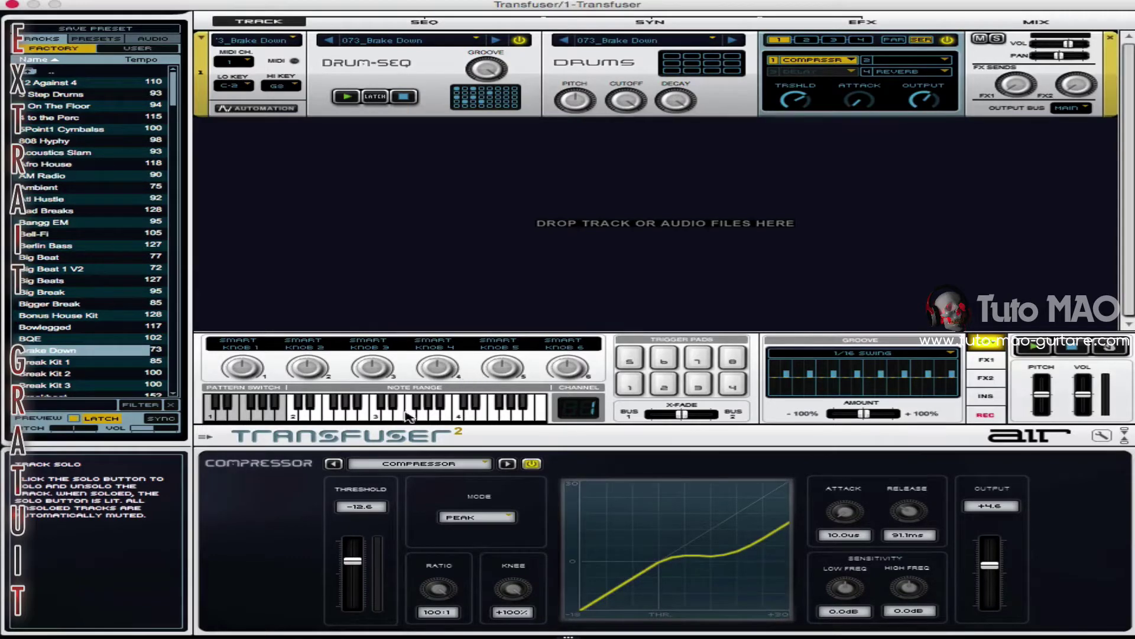
Trigger several Brake Down patterns in turn from the on-screen pattern switch keys
click(212, 416)
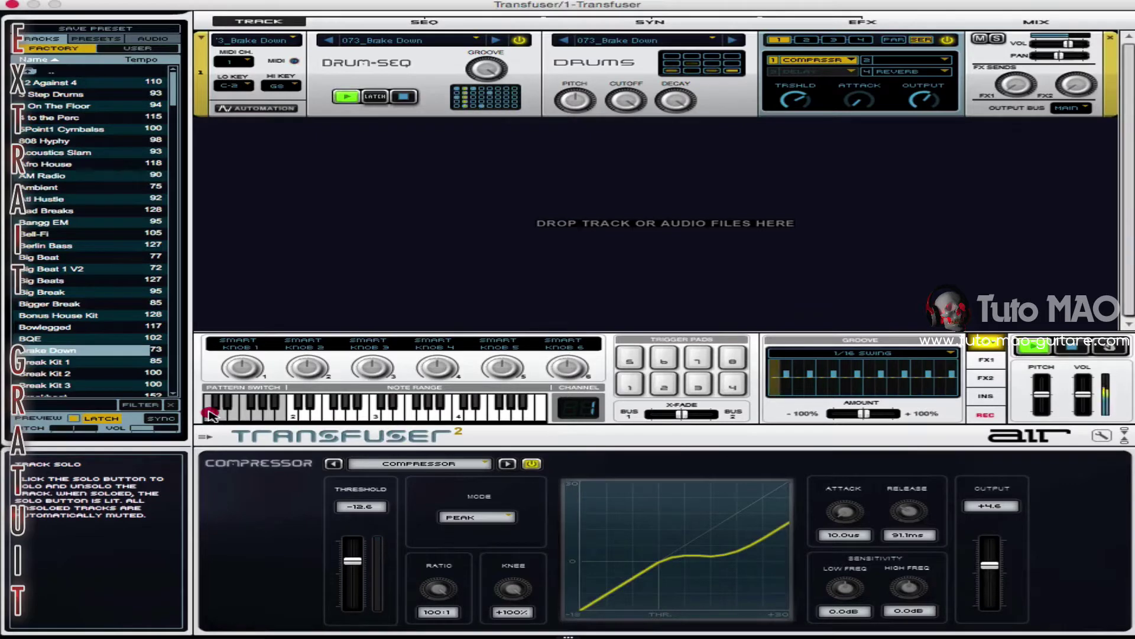
click(238, 413)
click(264, 414)
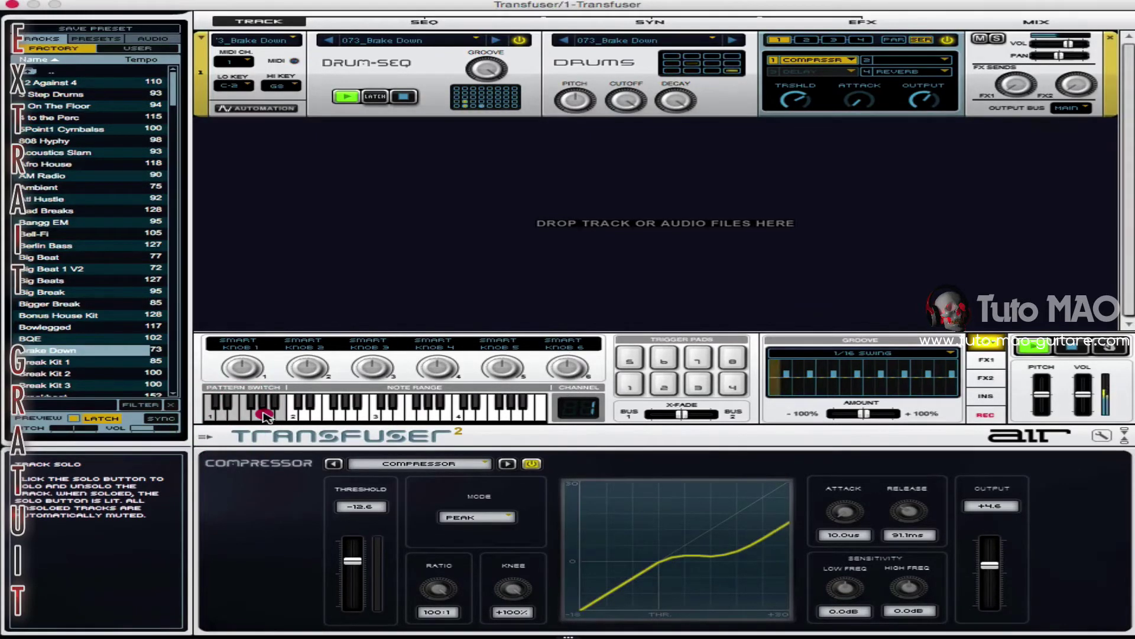
Show the Drum-Seq editor and trigger patterns 10 and 6 from the on-screen keyboard
click(348, 64)
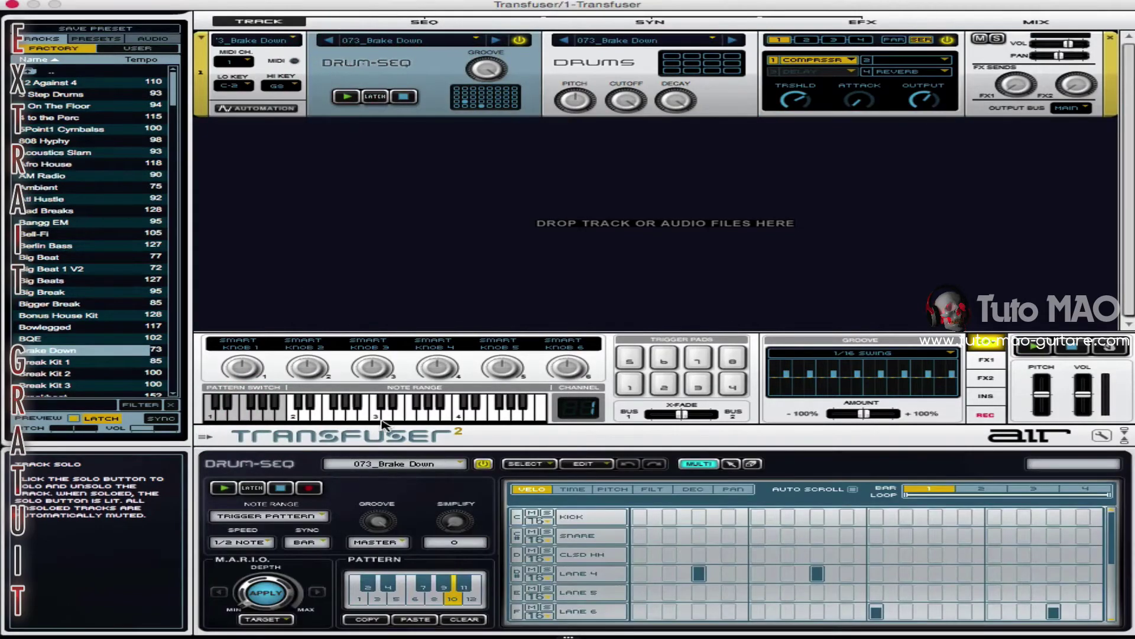
click(266, 416)
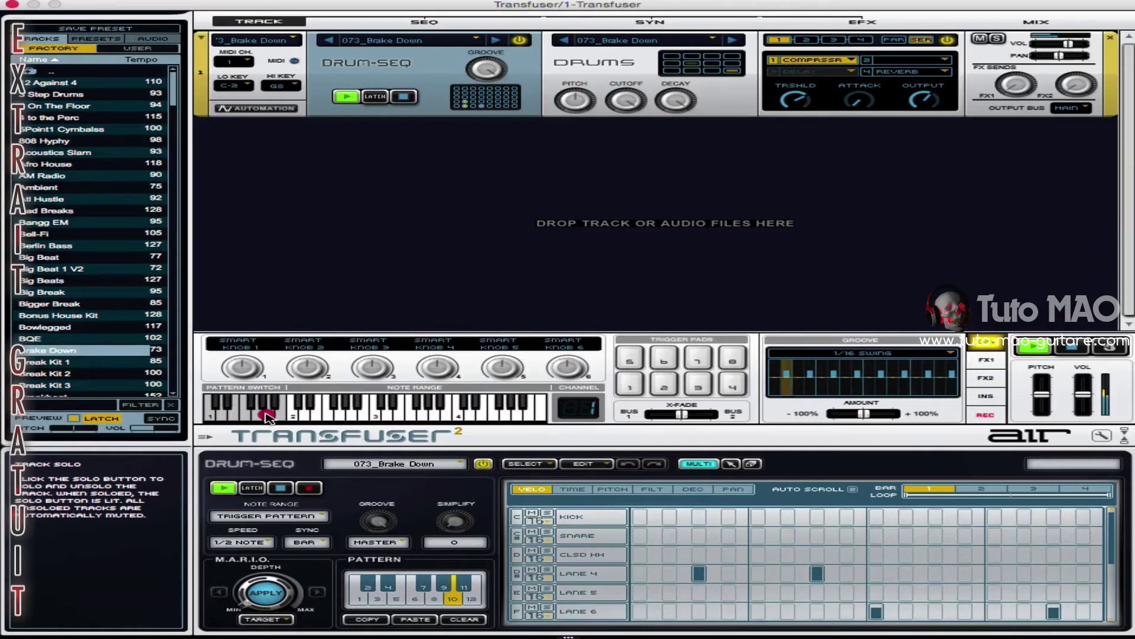
click(244, 412)
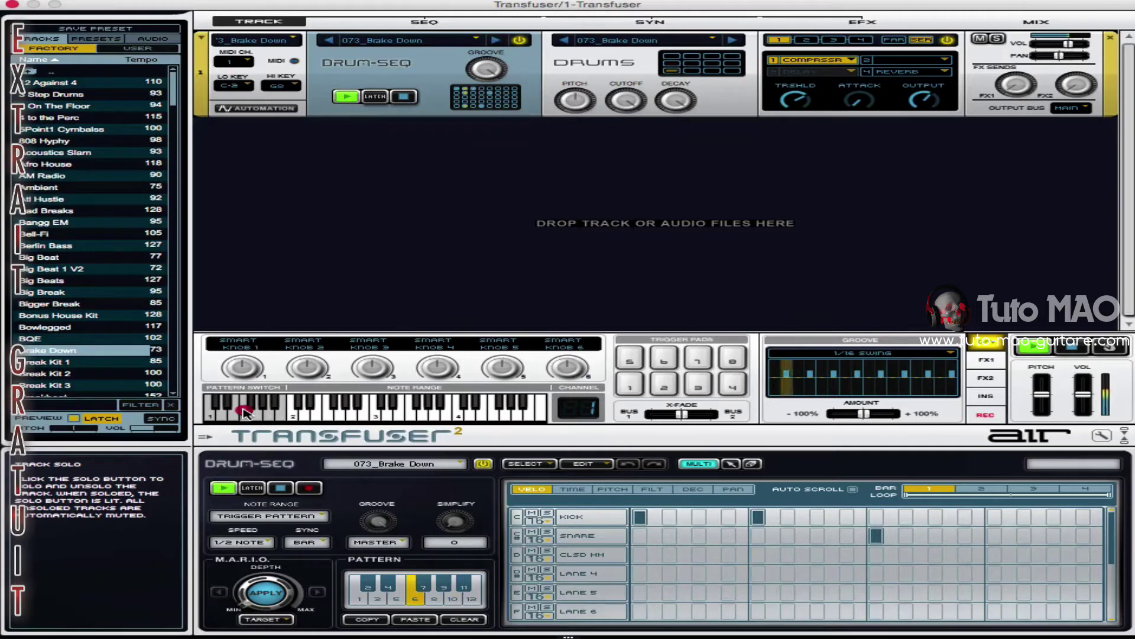
Enable Latch on the Drum-Seq and start continuous playback, switching through patterns 6, 12 and 2
click(375, 96)
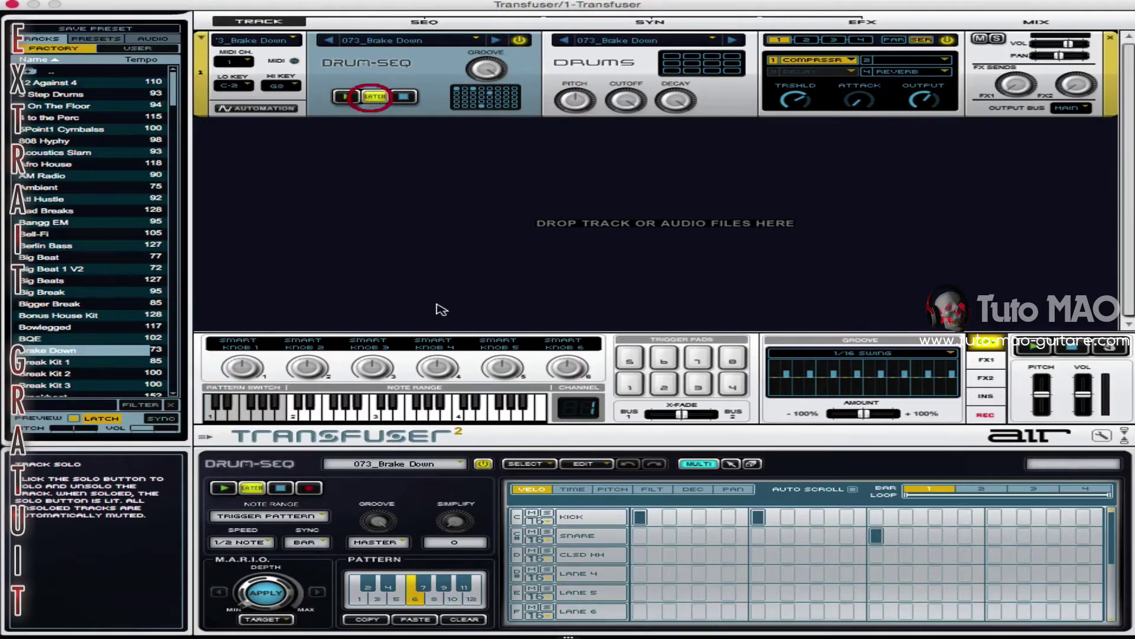
click(247, 415)
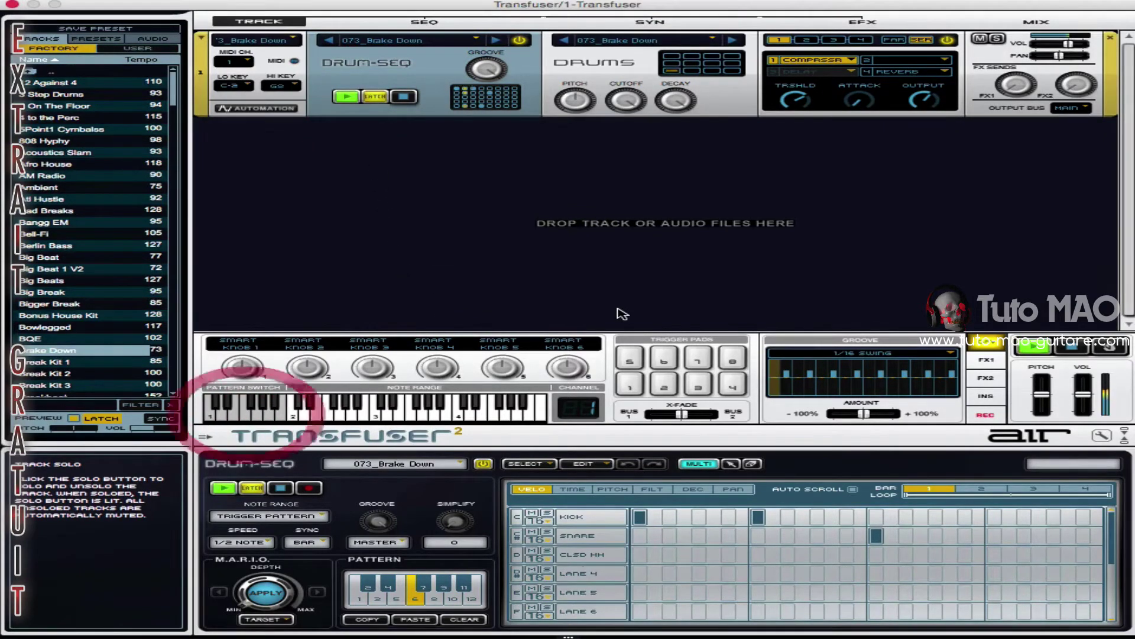
click(279, 416)
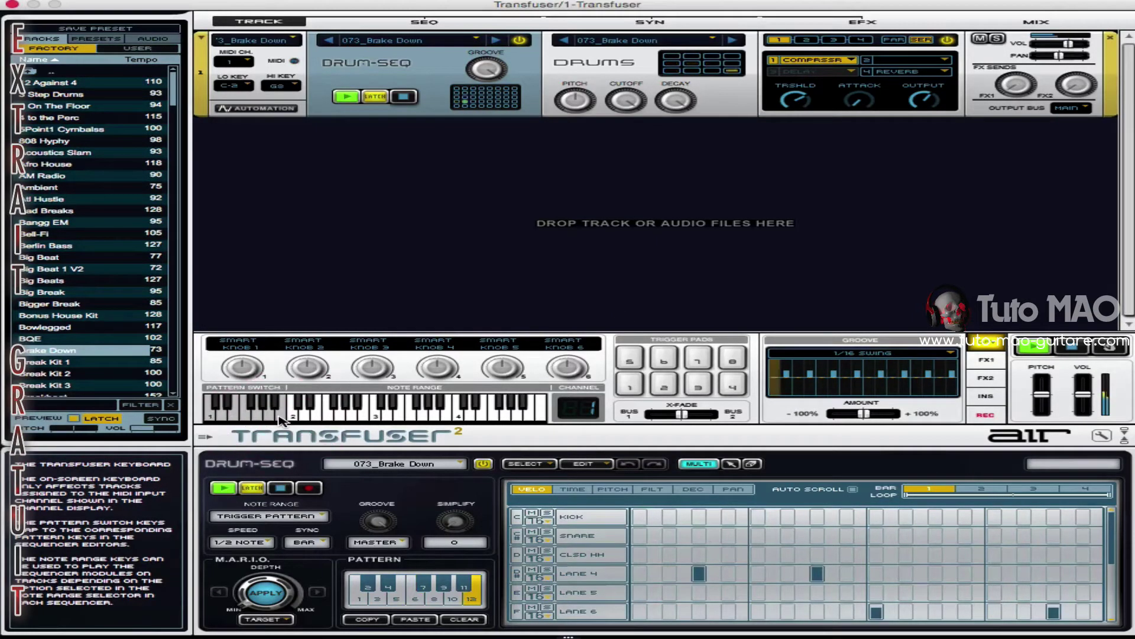
click(223, 407)
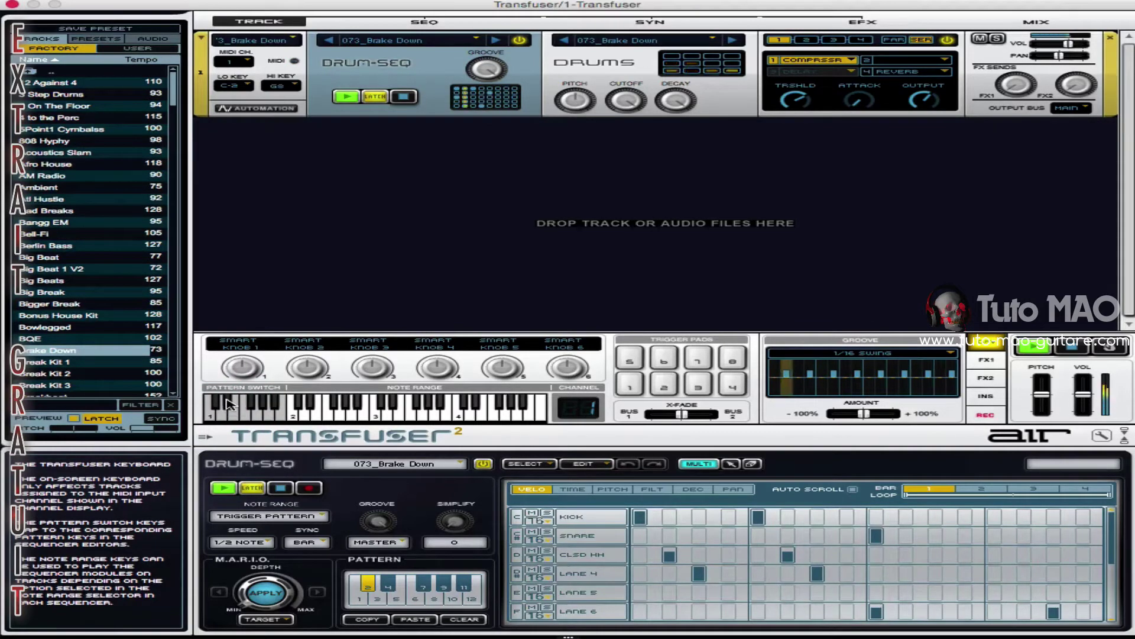
Trigger pattern 7 from the pattern switch keys and turn Latch off on the Drum-Seq
click(253, 405)
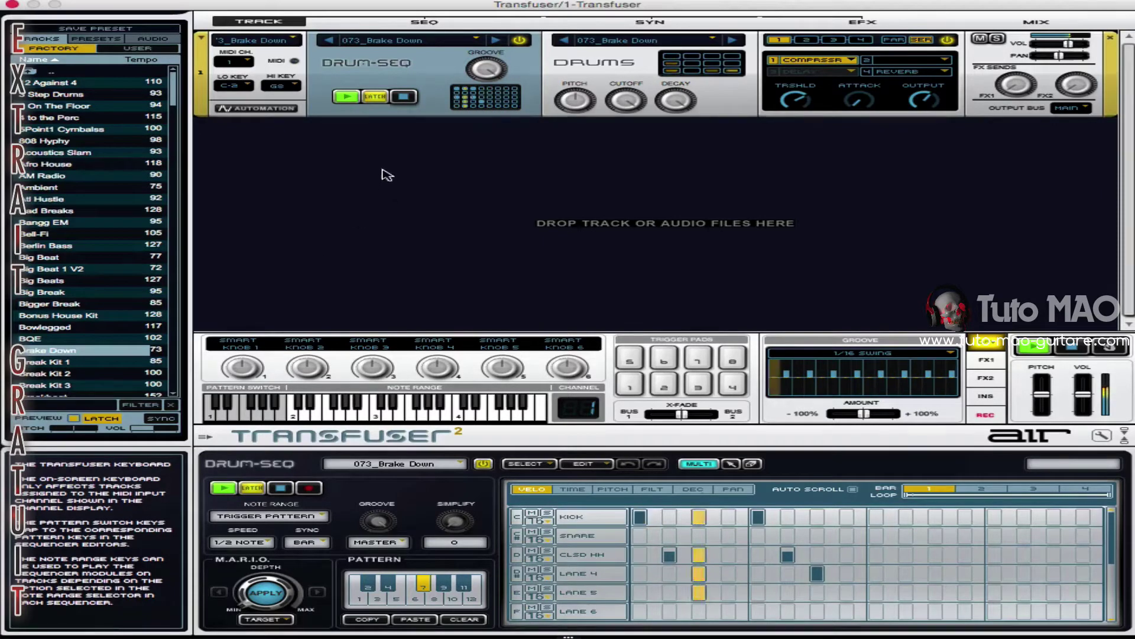
click(375, 97)
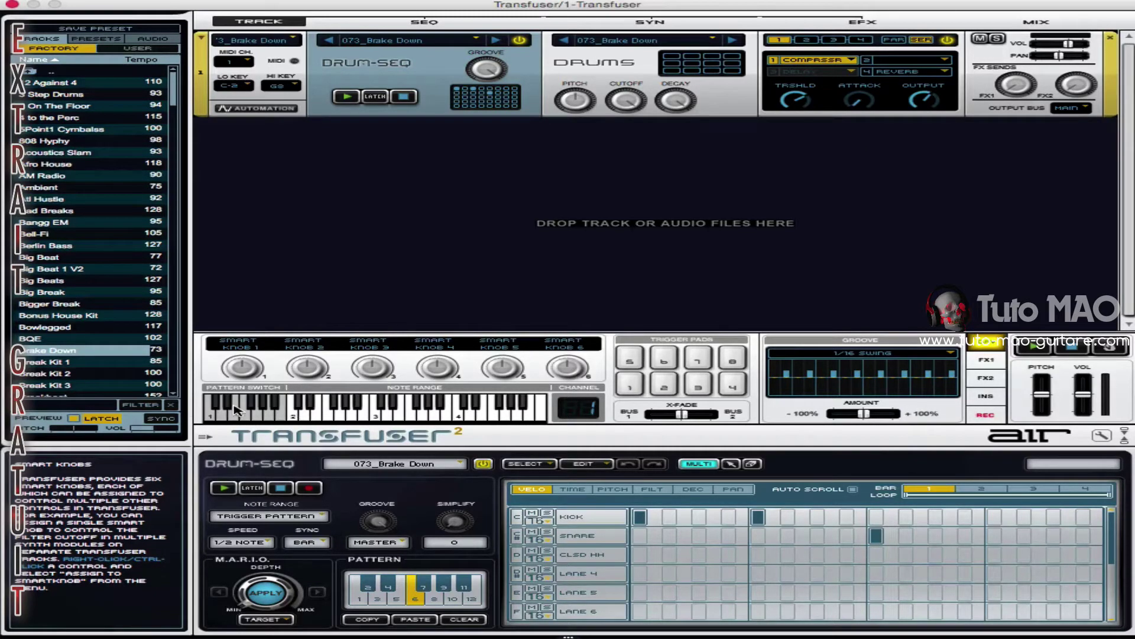
mouse_move(234, 408)
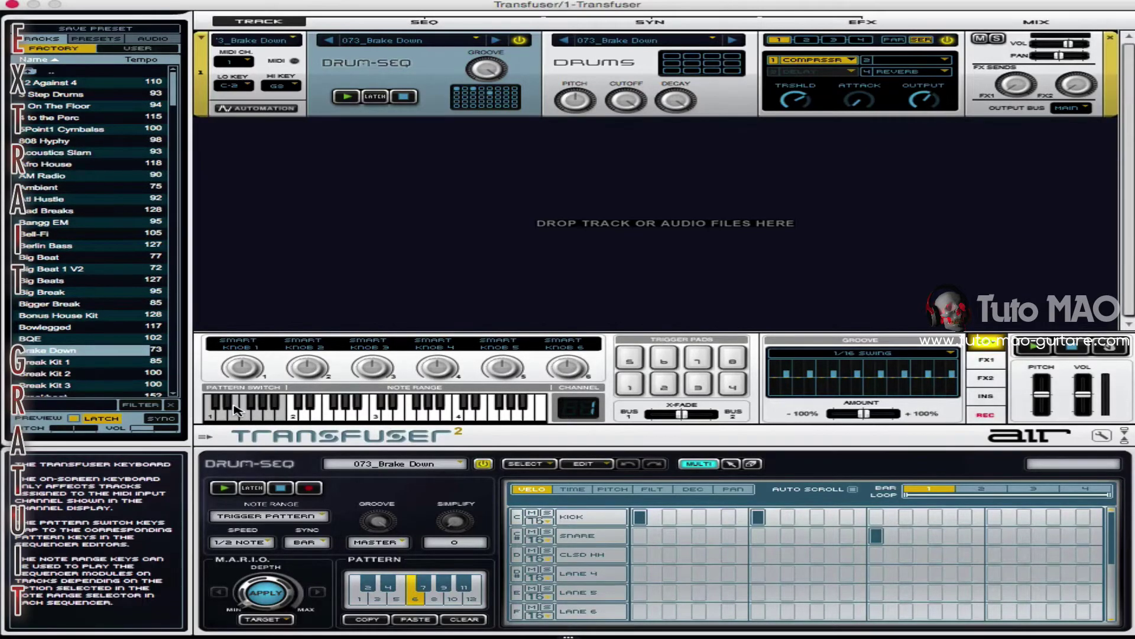
Assign trigger pad 1 to play pattern 1 of the Brake Down sequencer and test the pad
right_click(630, 390)
mouse_move(851, 395)
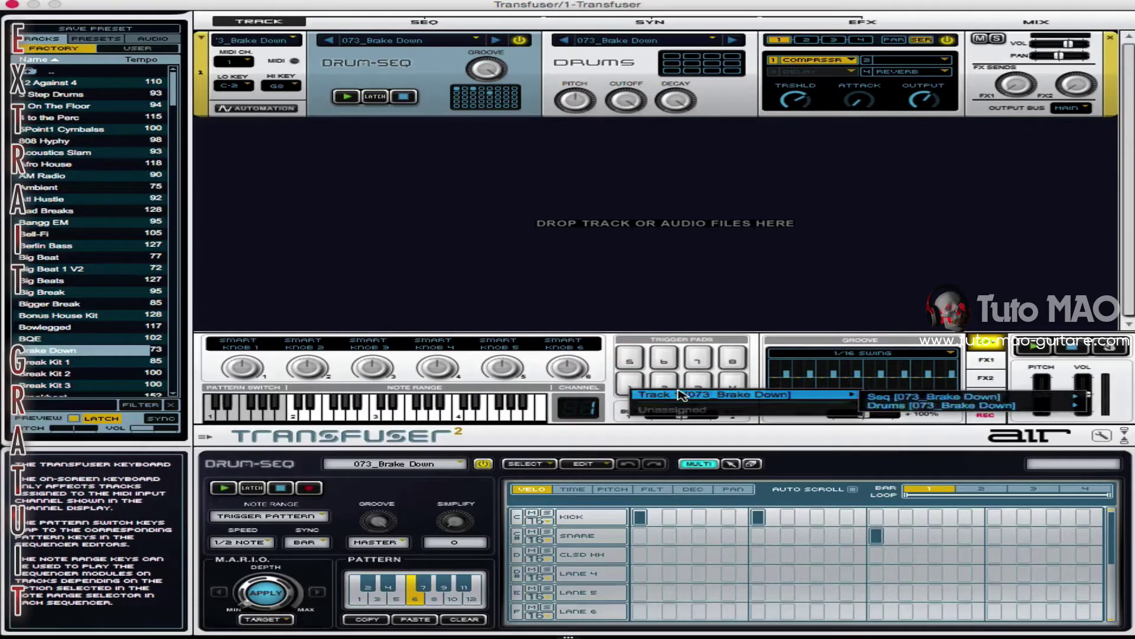
mouse_move(895, 398)
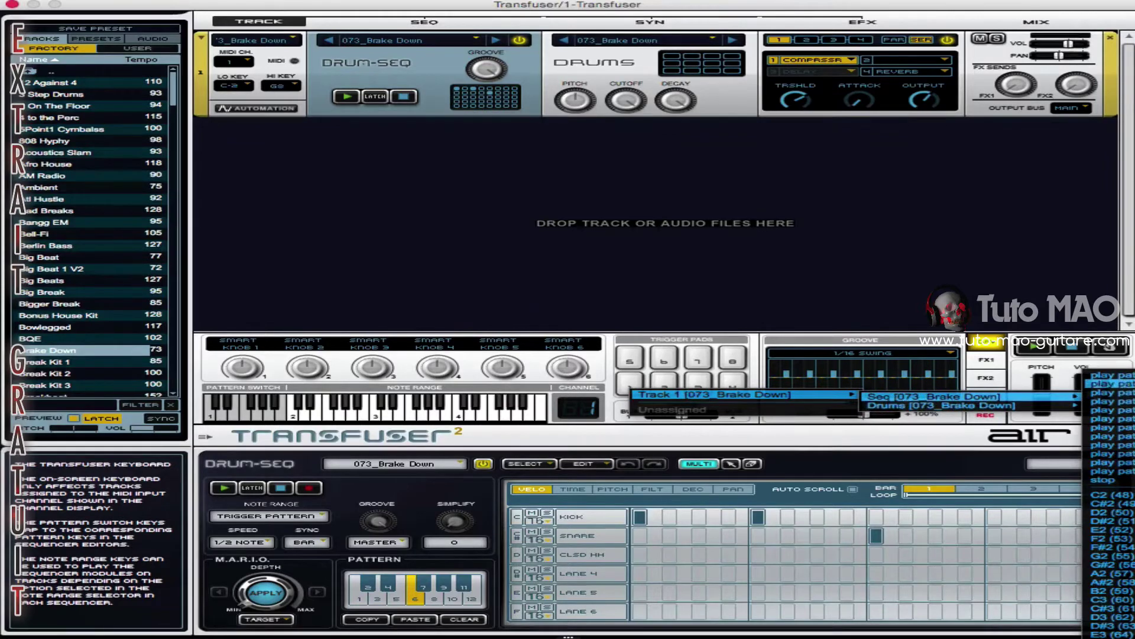
click(1095, 383)
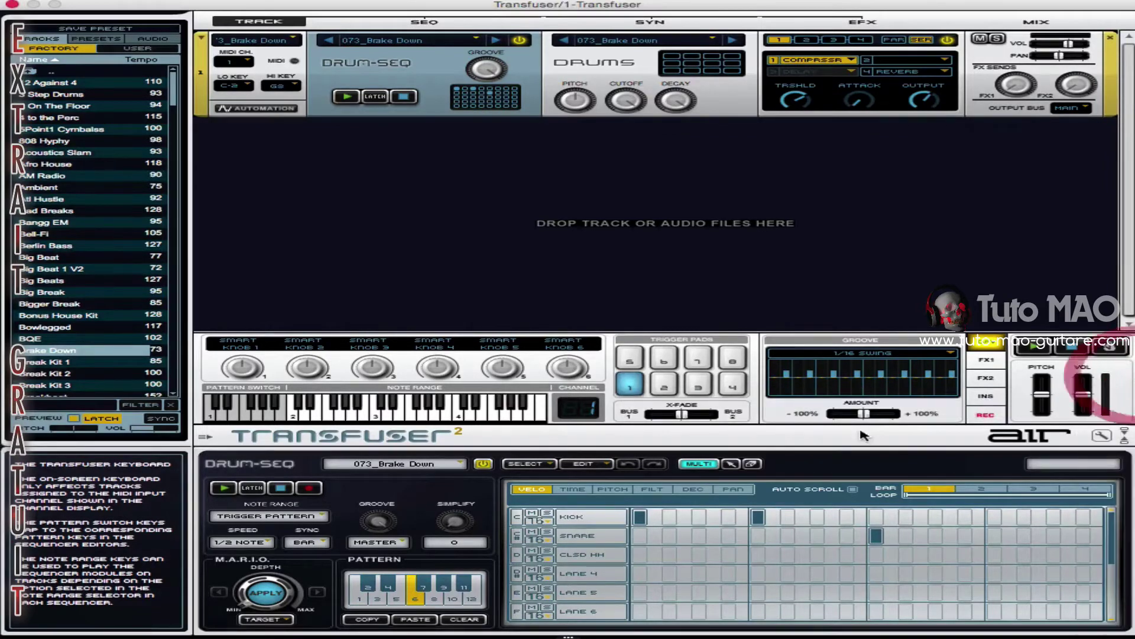
click(630, 385)
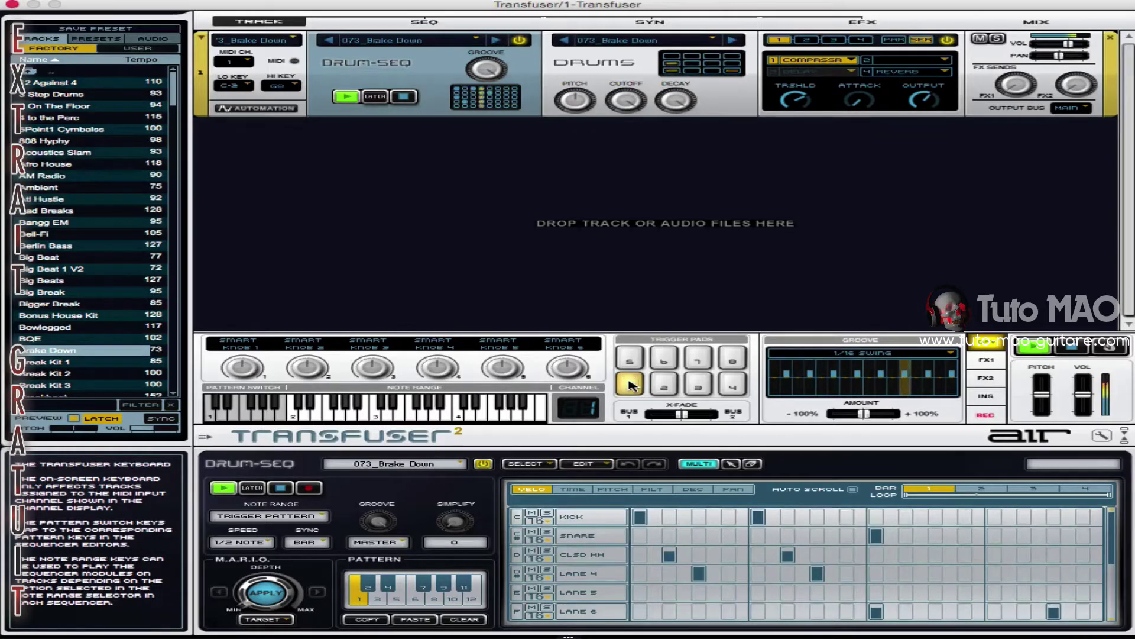
click(630, 385)
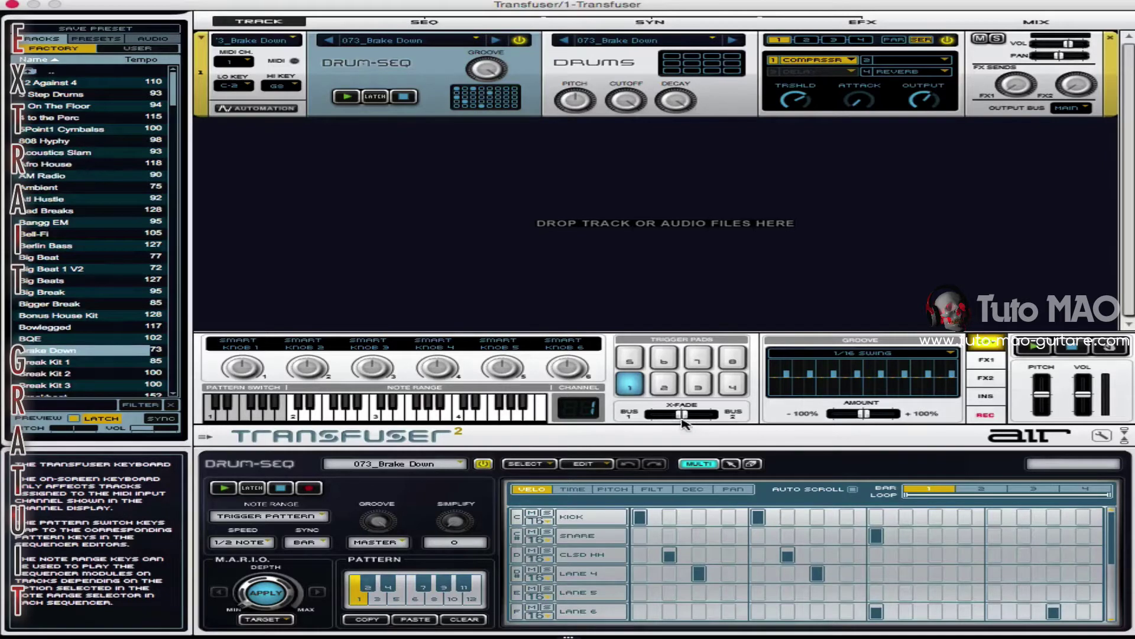
Raise the master groove amount slightly above center and review the available groove templates, keeping 1/16 Swing
mouse_move(681, 417)
mouse_down()
mouse_move(625, 415)
mouse_move(682, 416)
mouse_up()
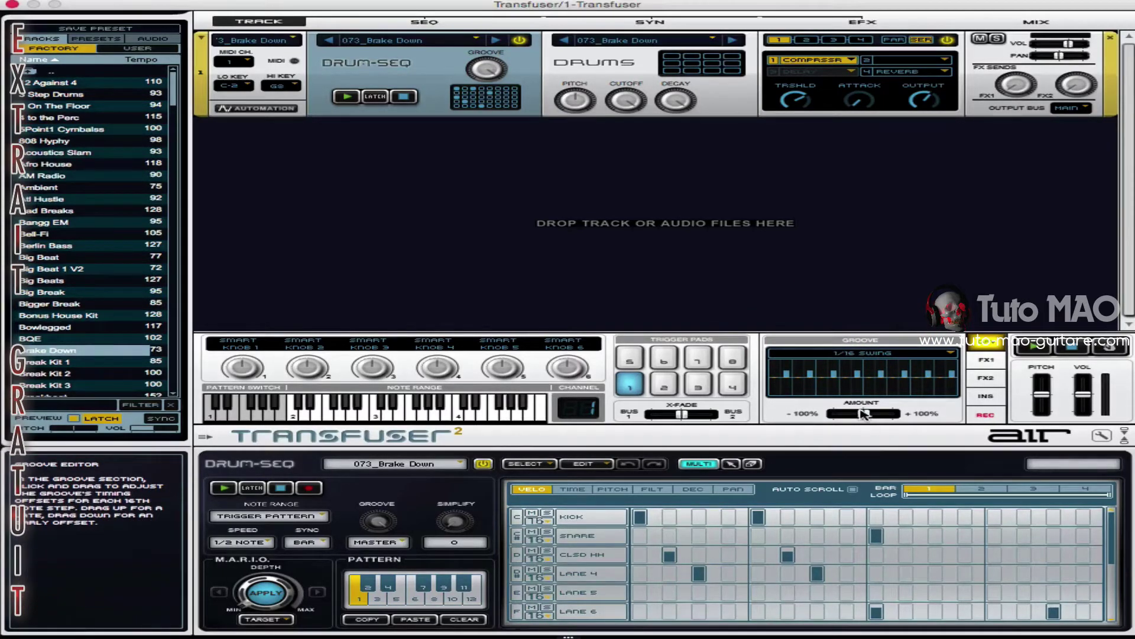
mouse_move(862, 414)
mouse_down()
mouse_move(893, 415)
mouse_move(848, 414)
mouse_move(867, 413)
mouse_up()
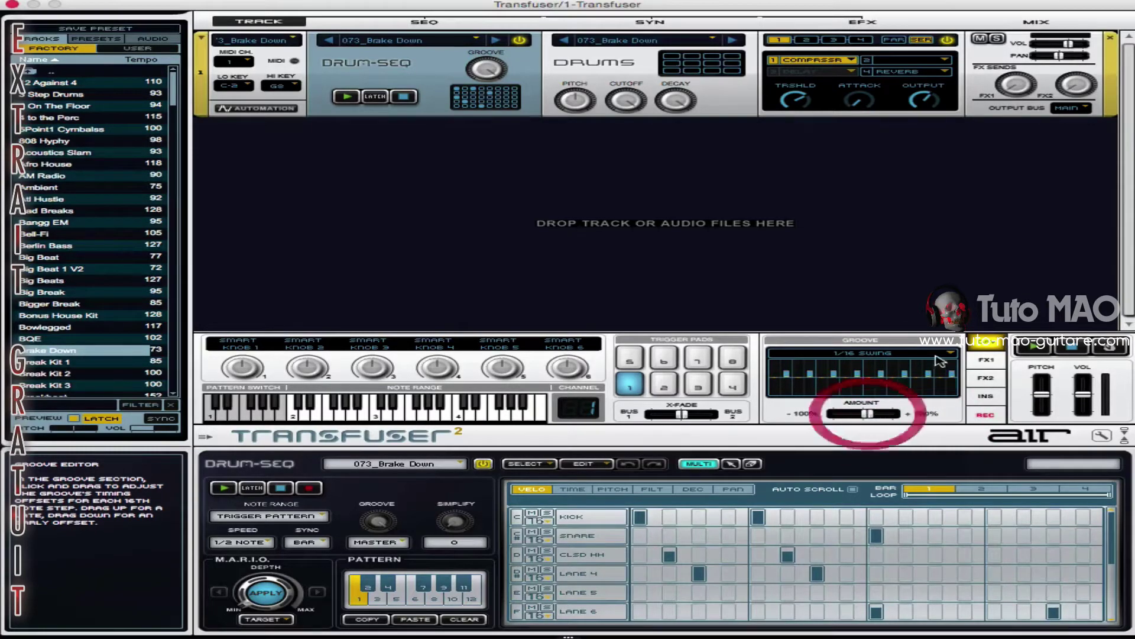
click(949, 356)
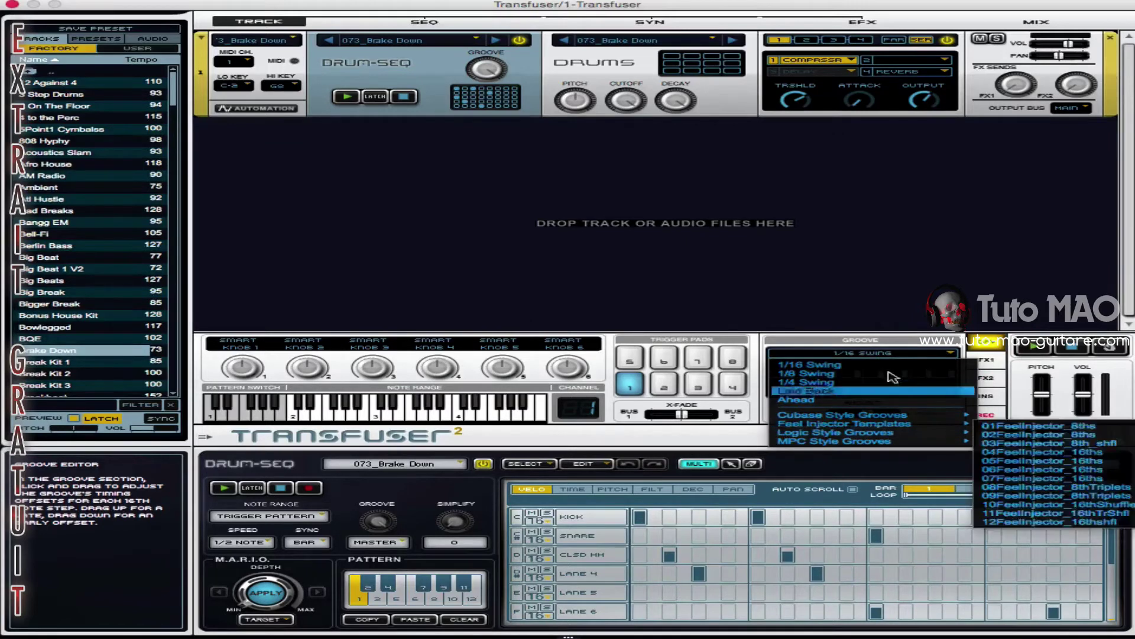
click(819, 353)
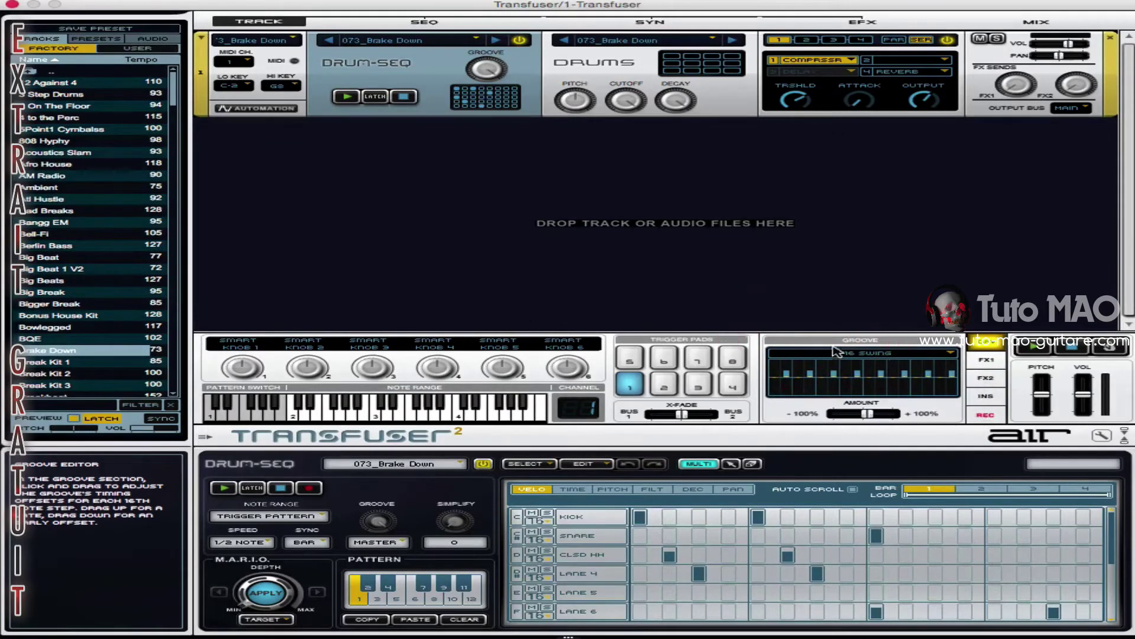
Show the Send FX 1 section and look at its first effect insert
click(987, 362)
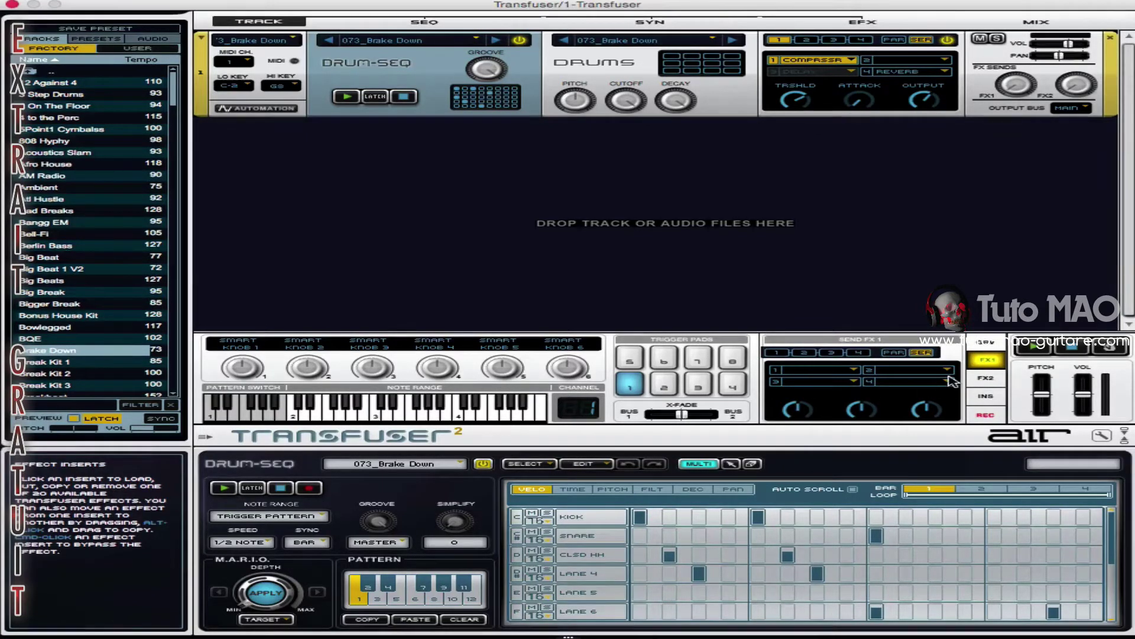
click(852, 373)
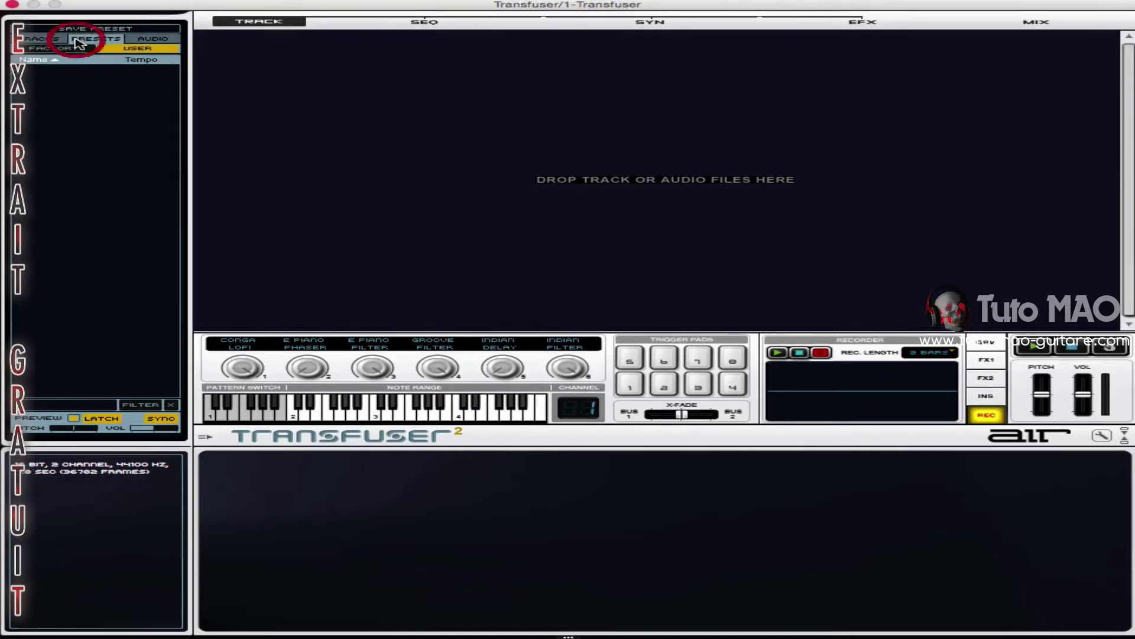
Browse audio location 1 into the Samples folder of Lib 1 and select Hip Hop Drums Rack 02
click(162, 41)
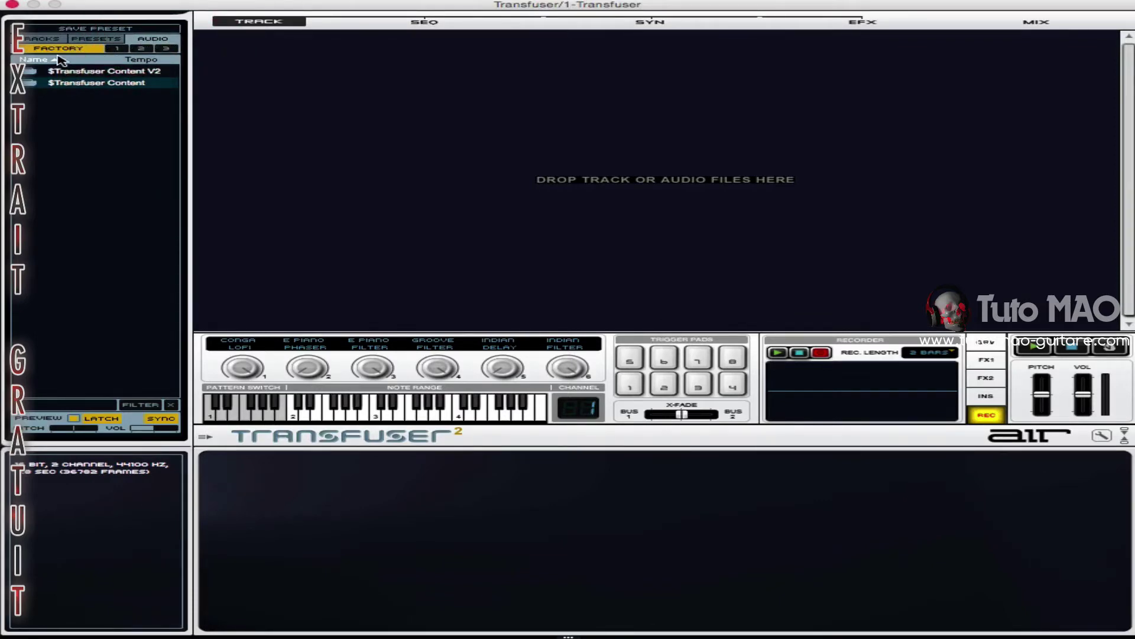
click(113, 49)
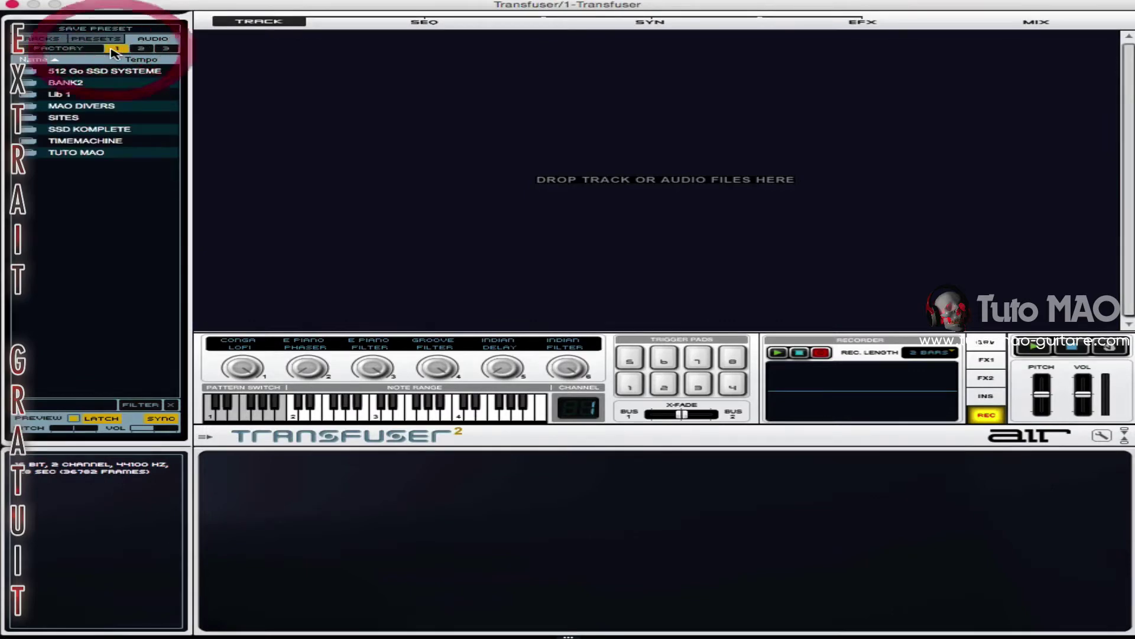
double_click(44, 95)
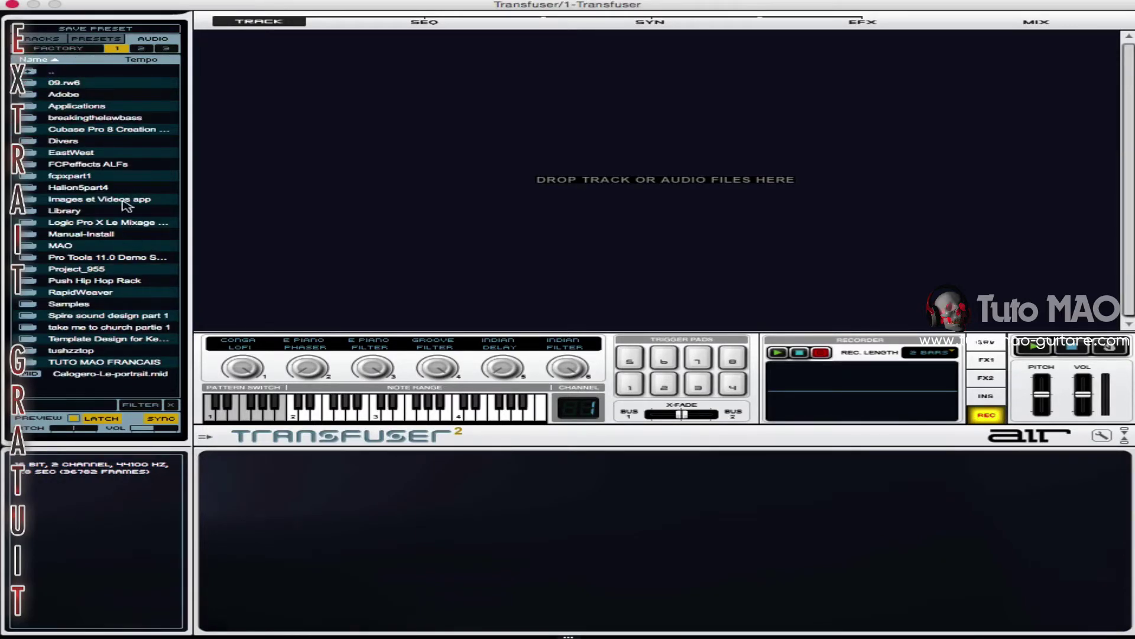
double_click(70, 305)
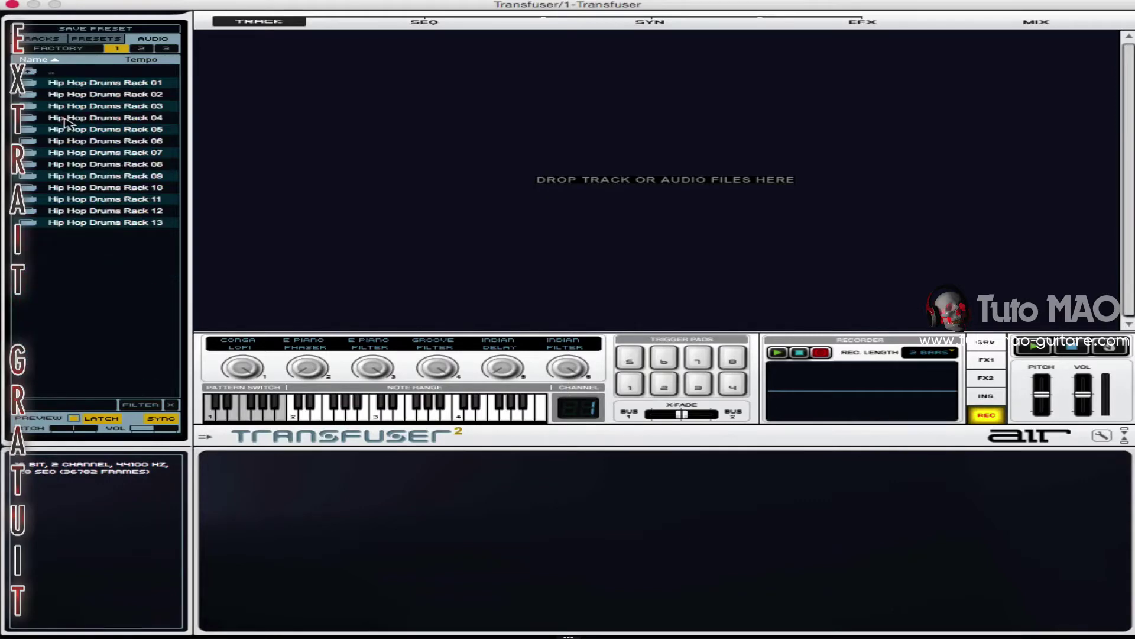
click(85, 94)
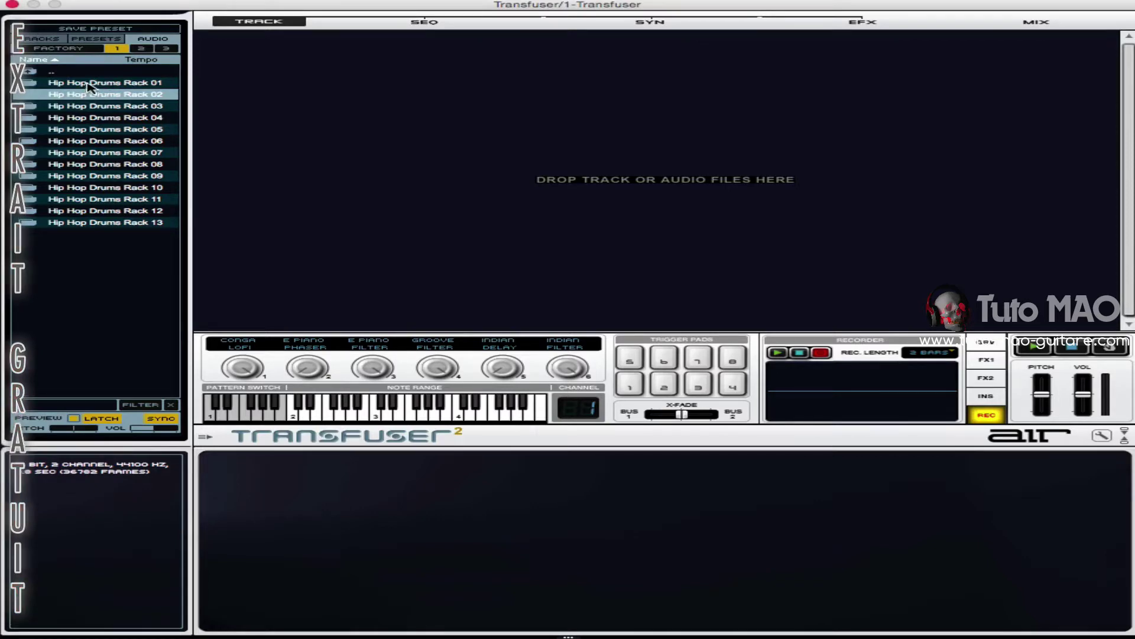
Look through the user-definable audio locations and return to the factory audio content
click(142, 48)
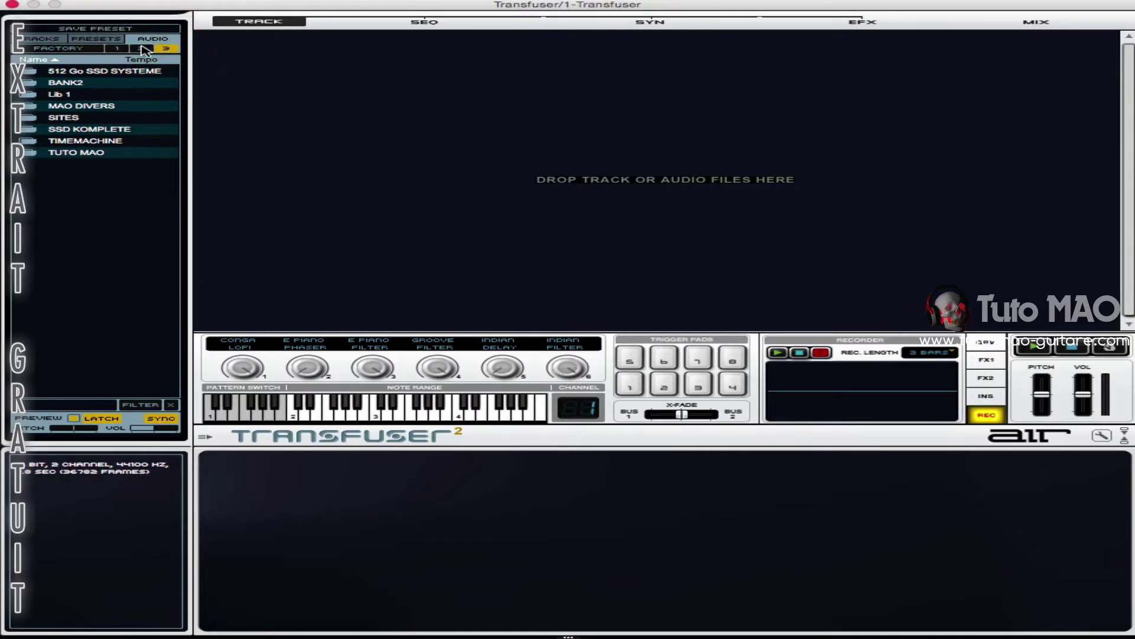
click(143, 49)
click(119, 48)
click(140, 48)
click(75, 50)
click(70, 48)
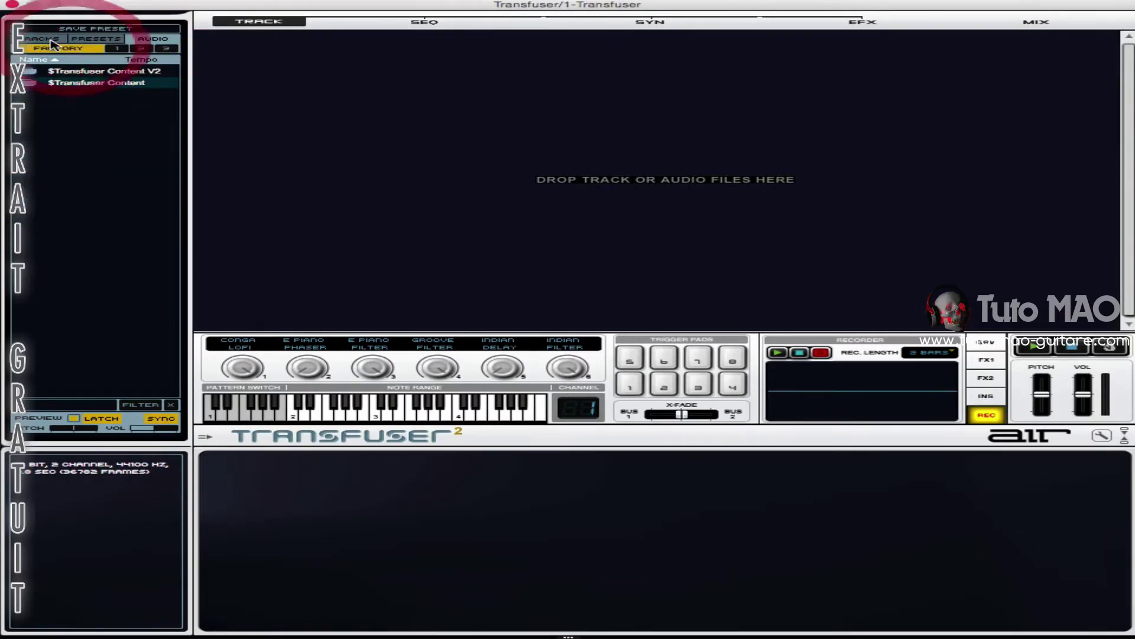
Show the factory track categories in the browser
click(47, 39)
click(47, 48)
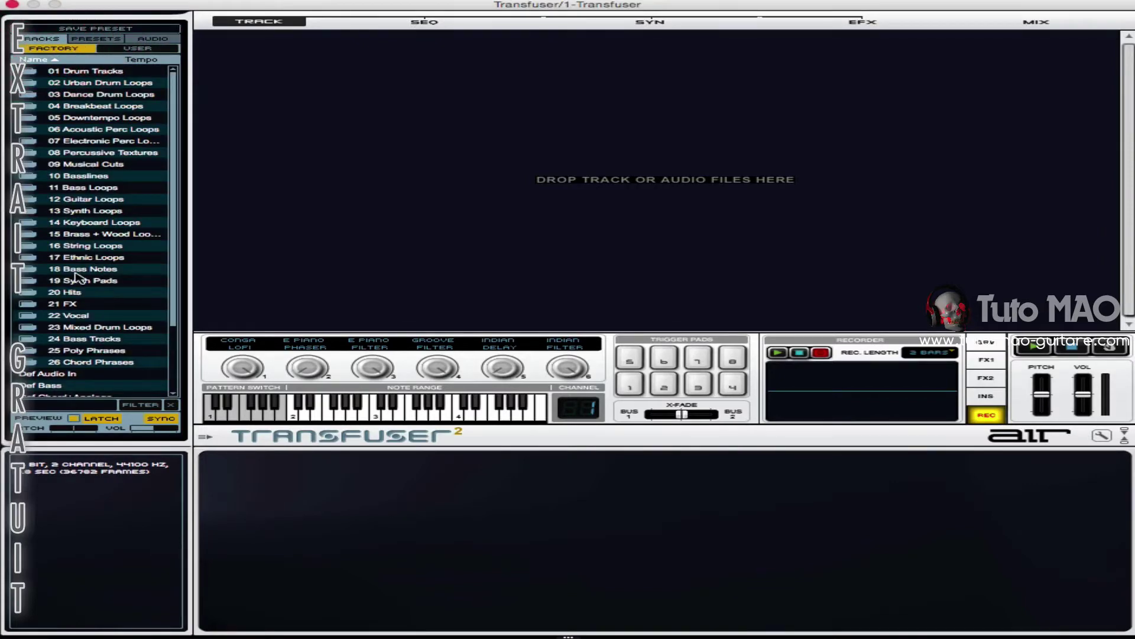
click(81, 249)
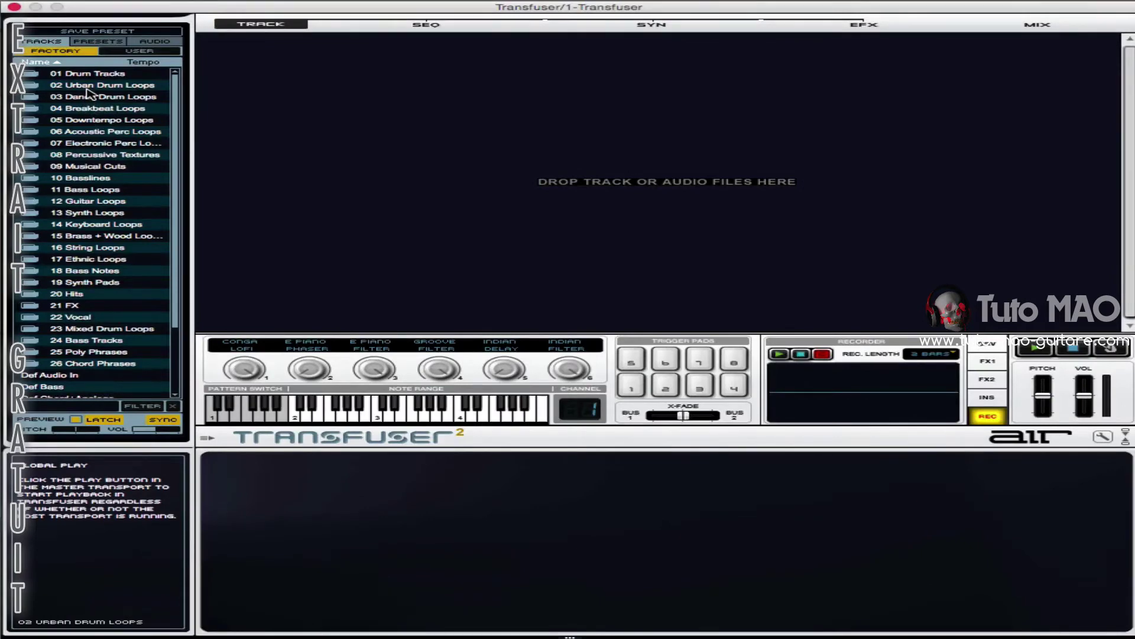
Preview the 120 BPM 4 On Floor V2 loop from Dance Loops V2 under 03 Dance Drum Loops and load it as a track
double_click(89, 95)
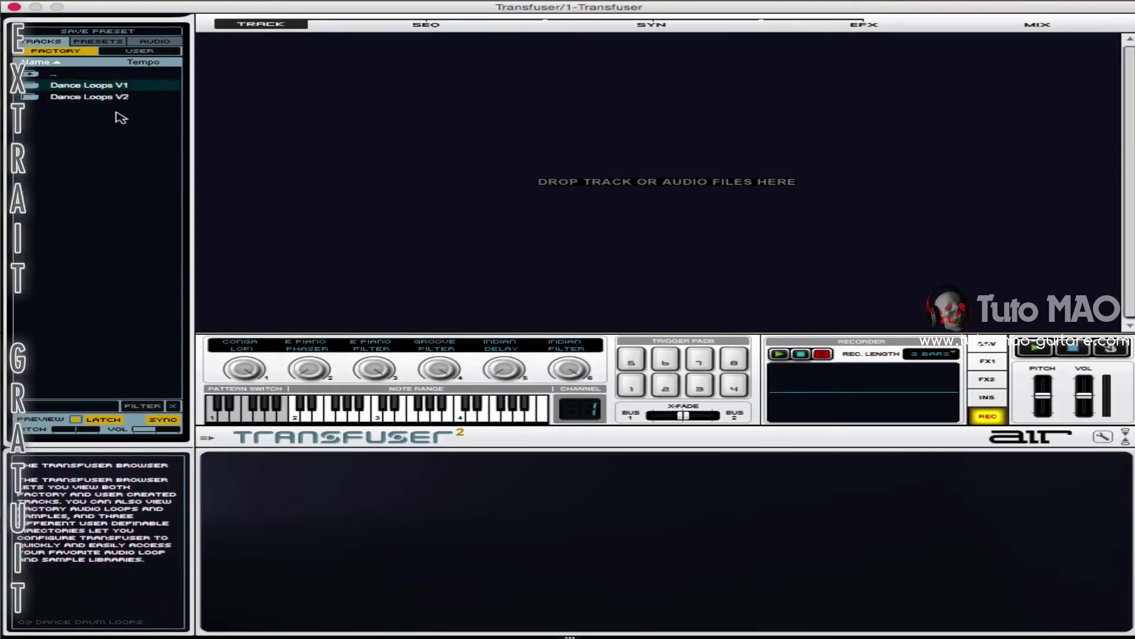
double_click(98, 96)
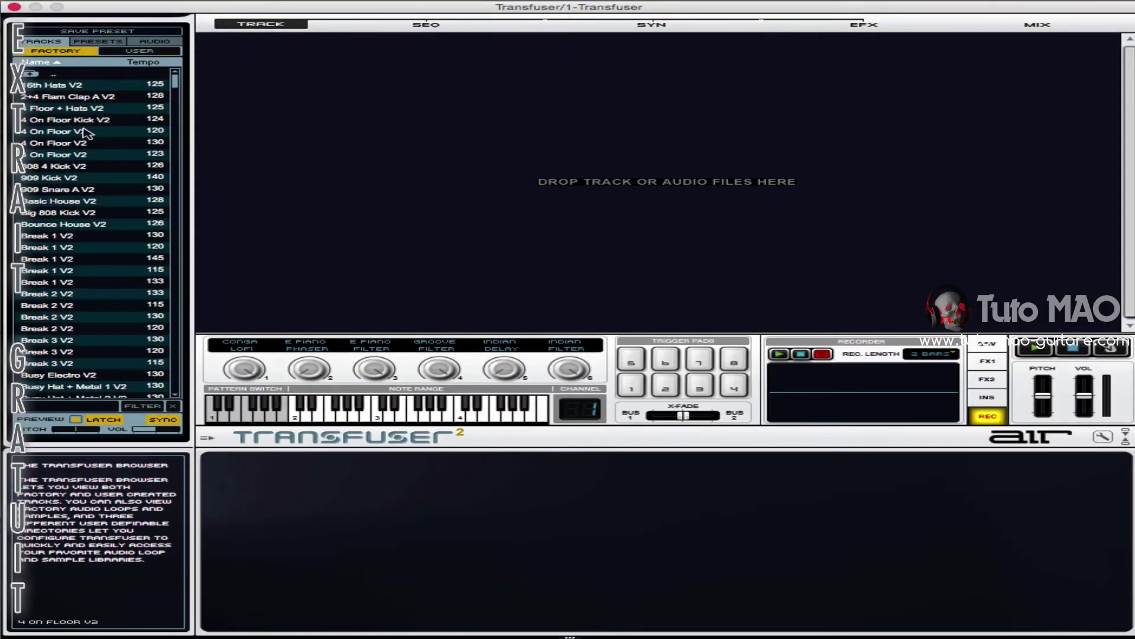
click(85, 131)
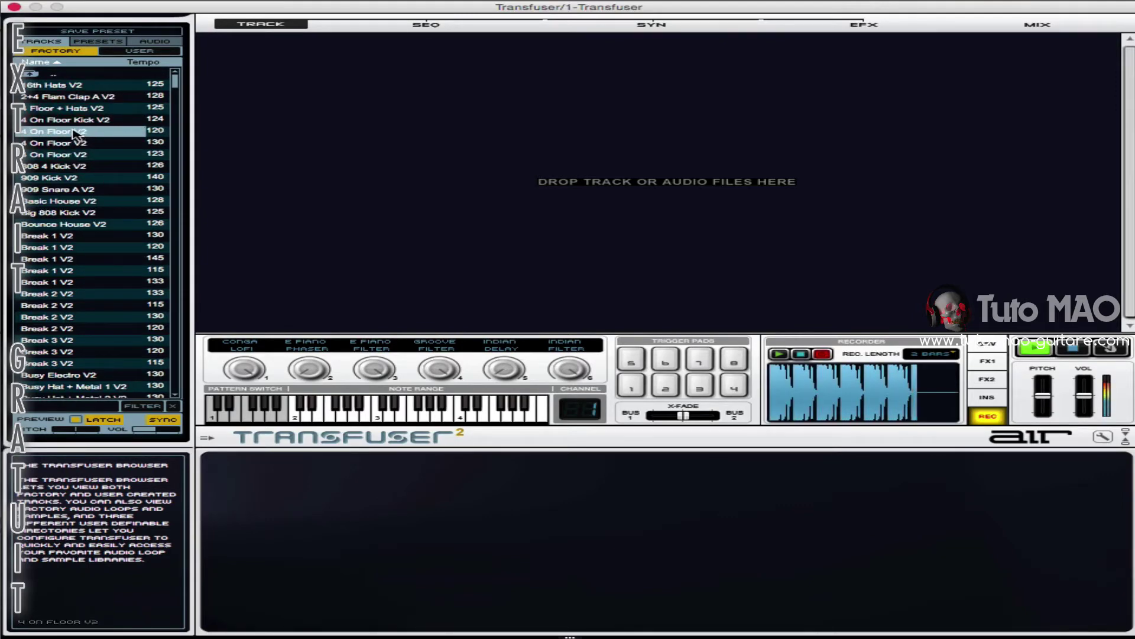
drag(71, 133, 333, 103)
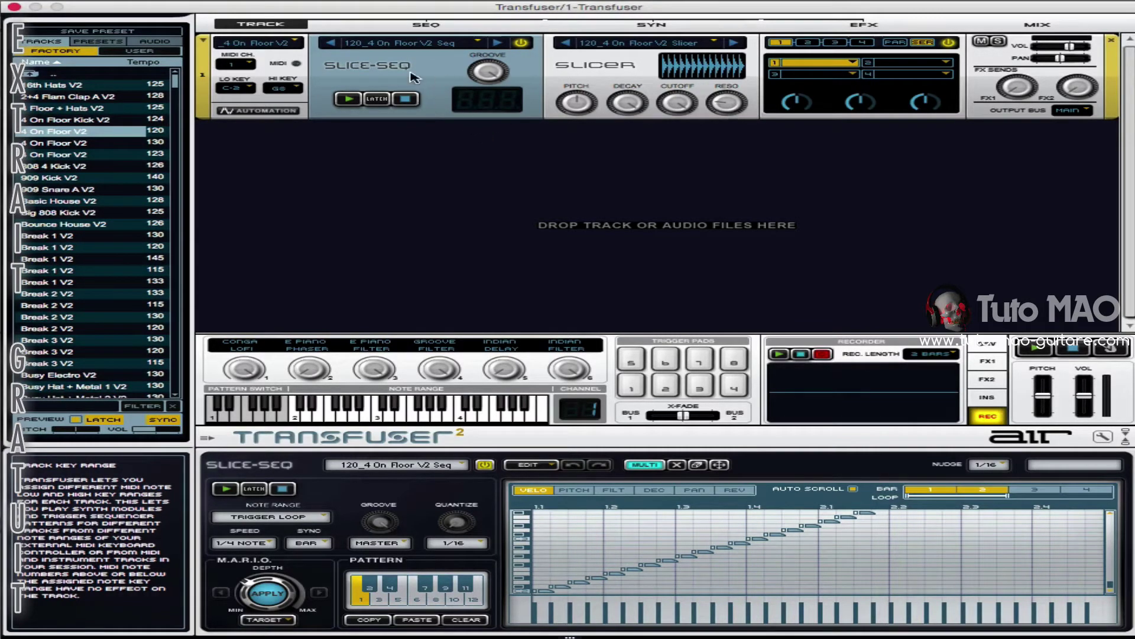
Show the 4 On Floor V2 track's automation lanes and examine the track's save, copy and remove options
click(258, 111)
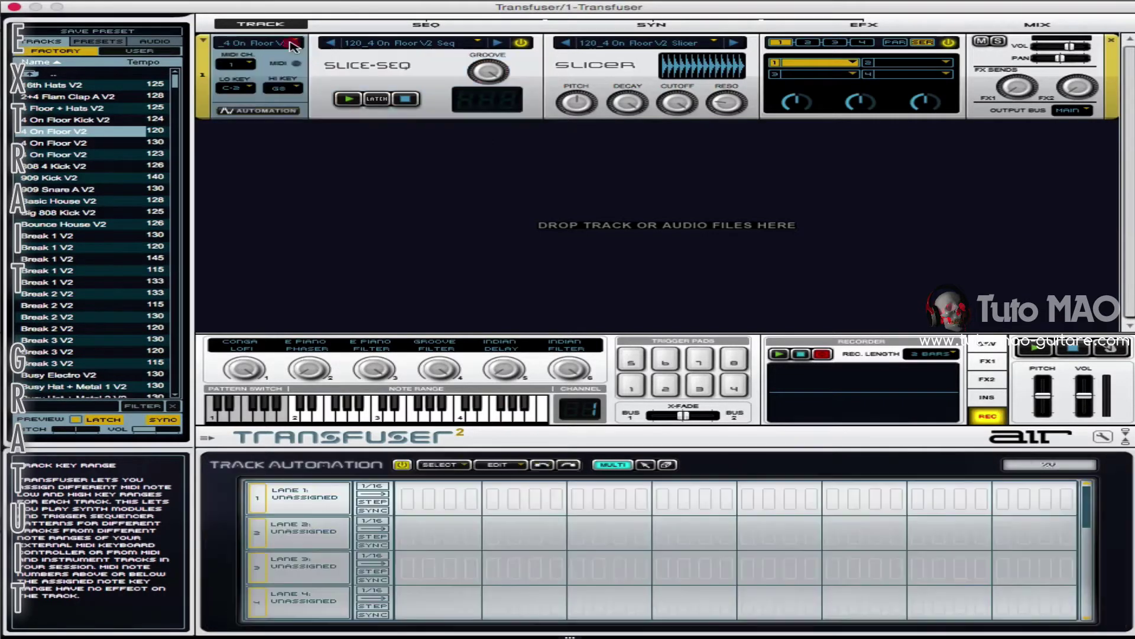
click(296, 43)
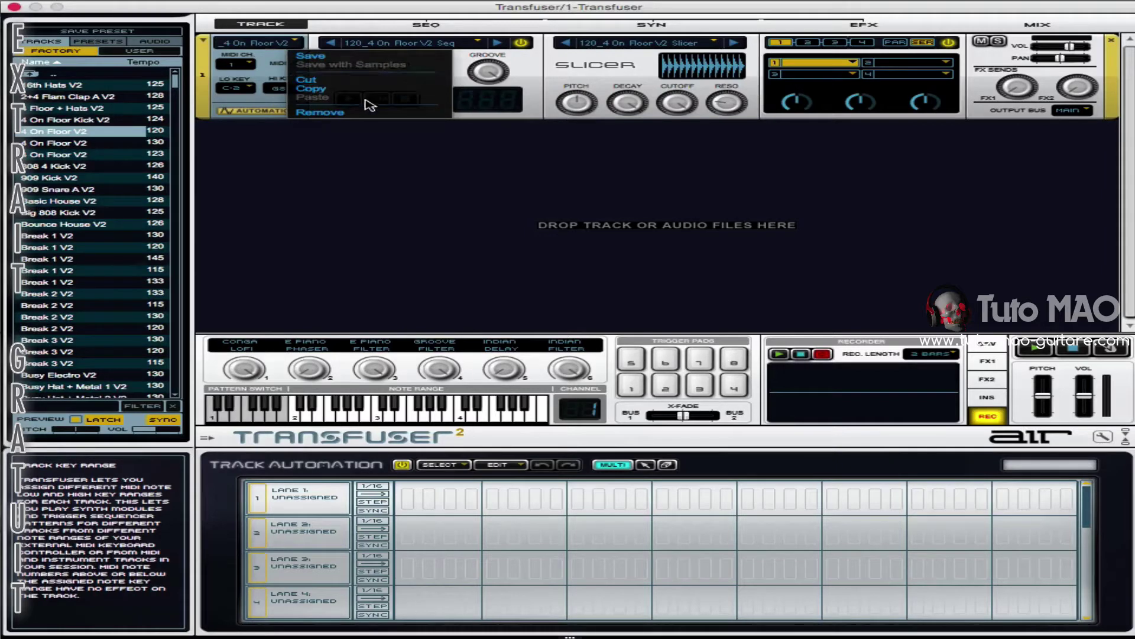
click(240, 53)
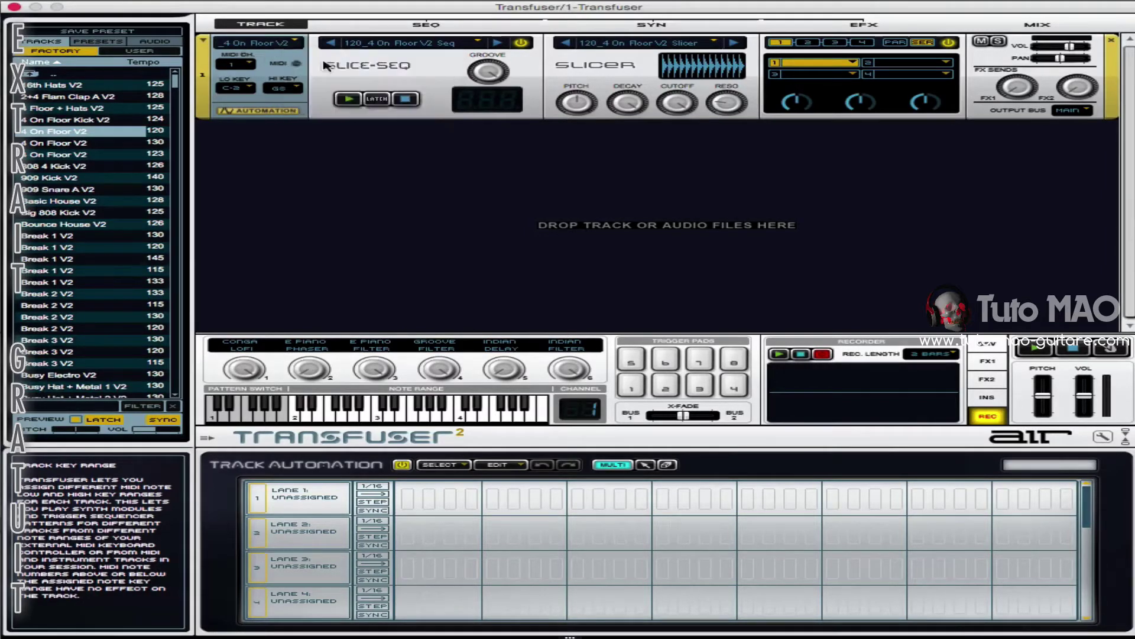
Examine the track's MIDI channel and low key choices without changing them, and return to its automation lanes
click(245, 66)
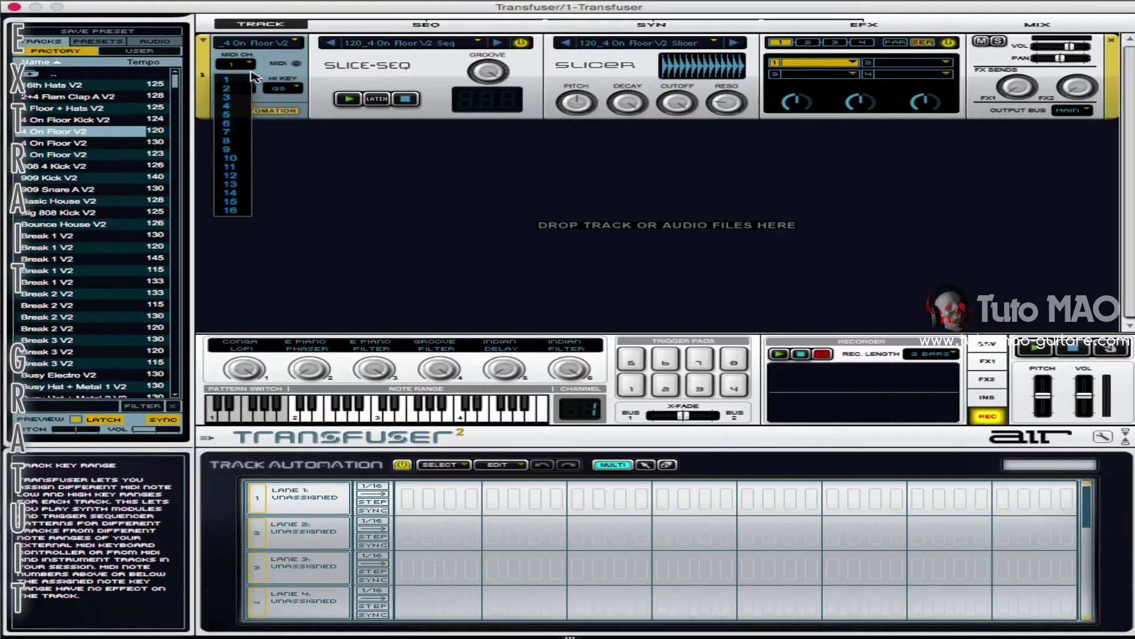
click(280, 56)
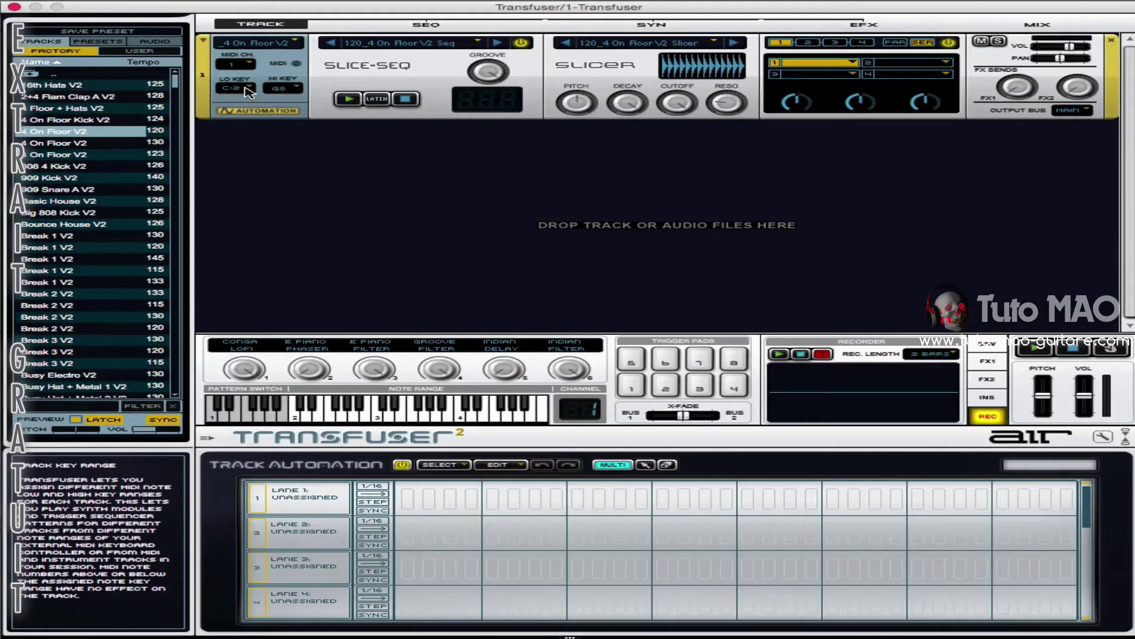
click(247, 90)
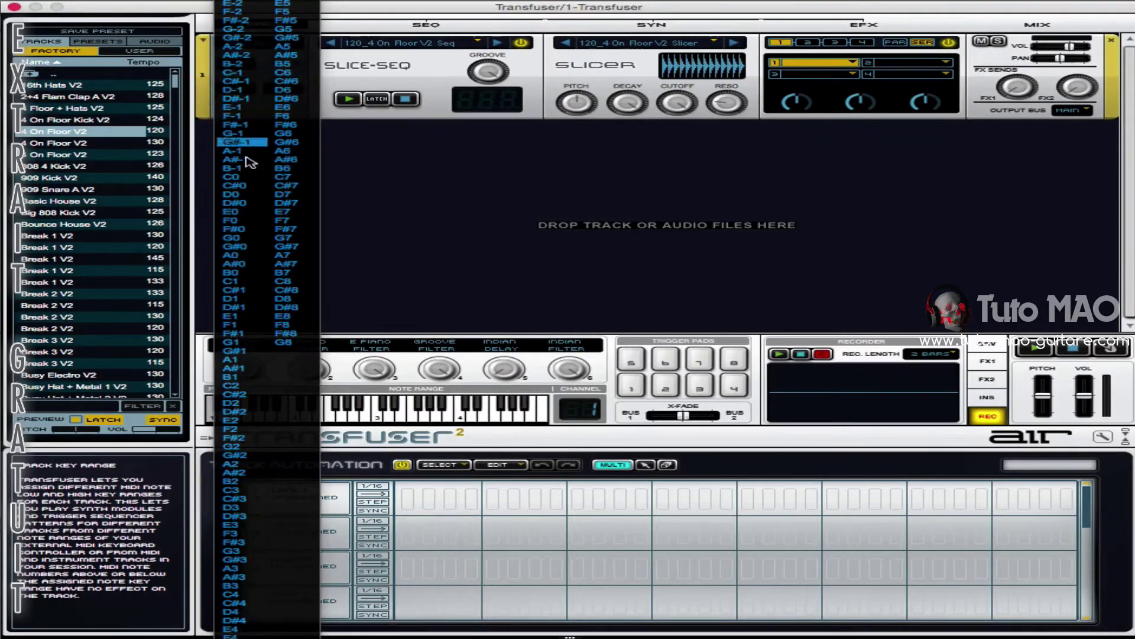
click(385, 77)
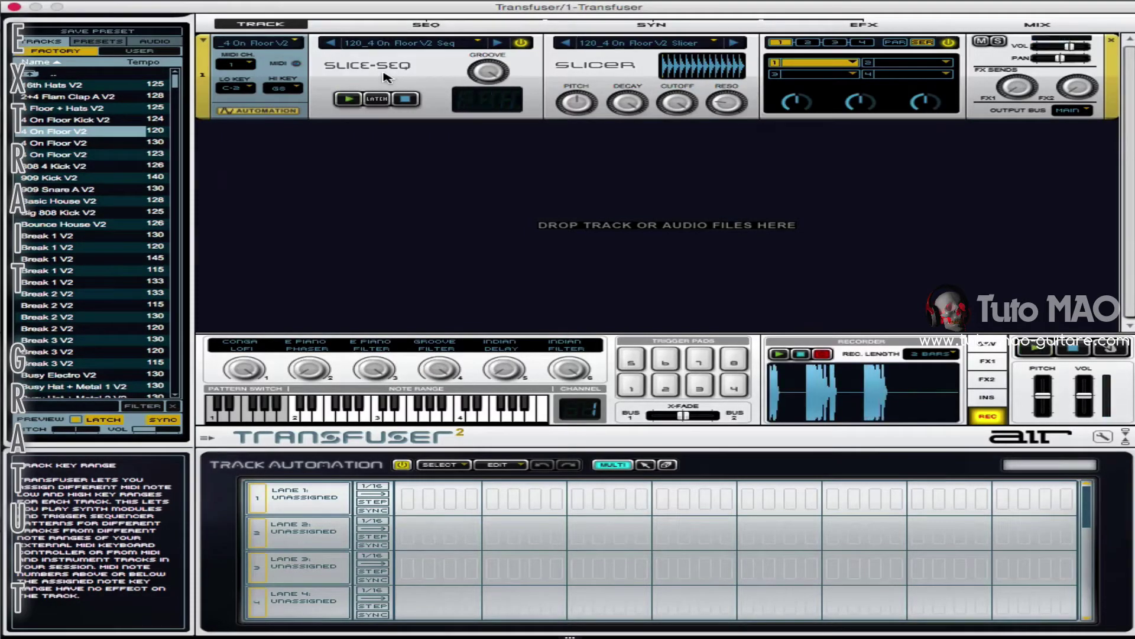
click(268, 110)
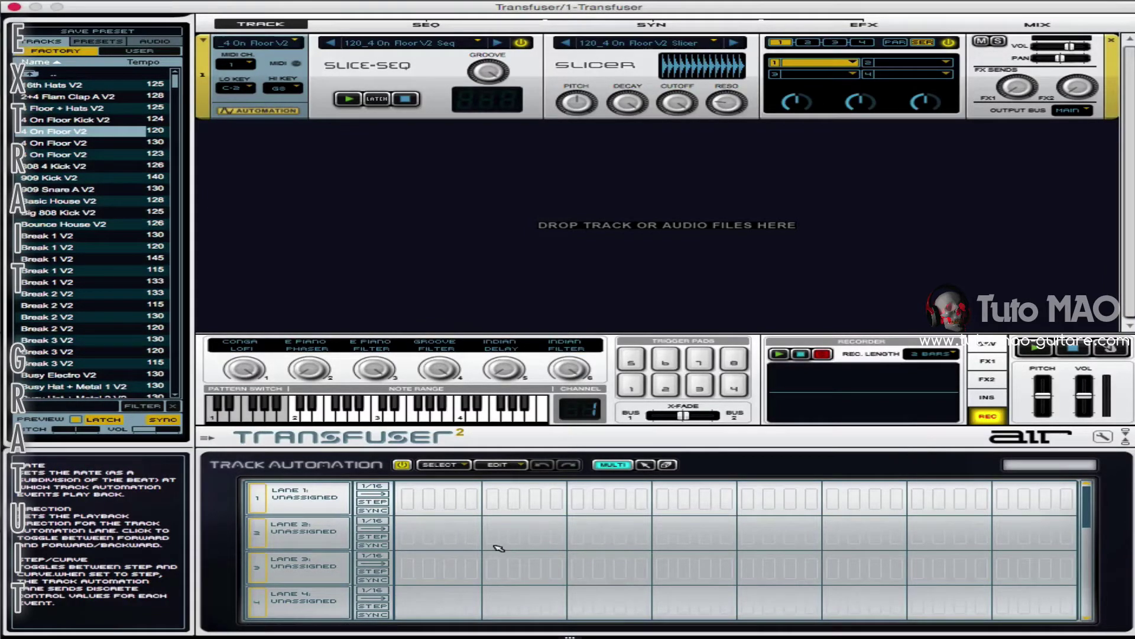
Show the track's Slice-Seq editor and examine its preset choices, including the Basslines and Percussive Textures content, without loading any
click(362, 64)
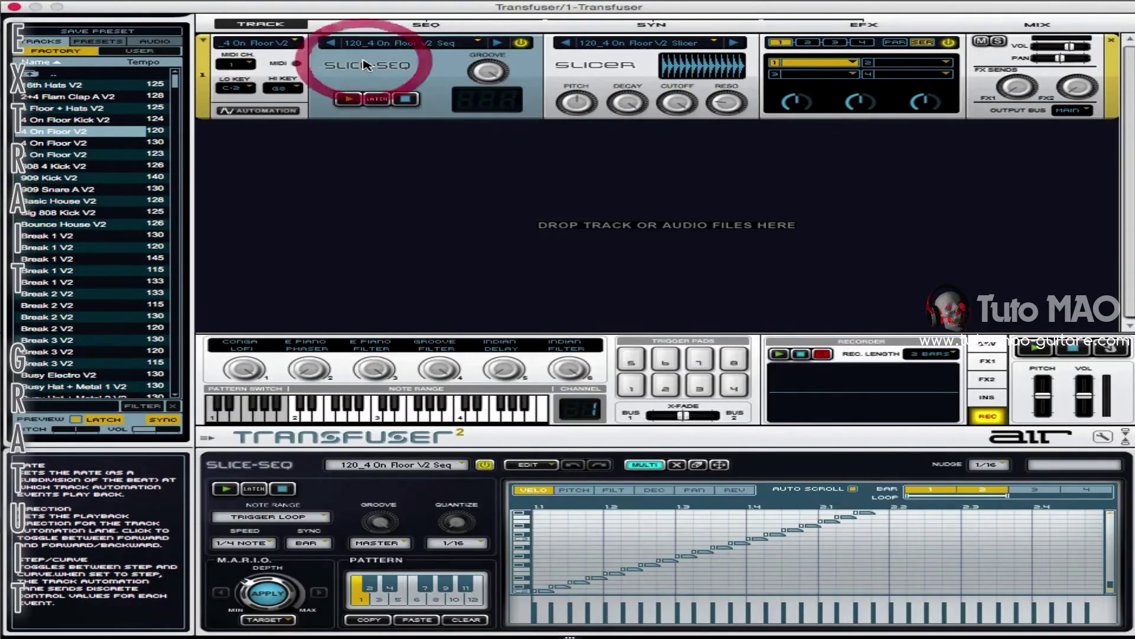
click(477, 43)
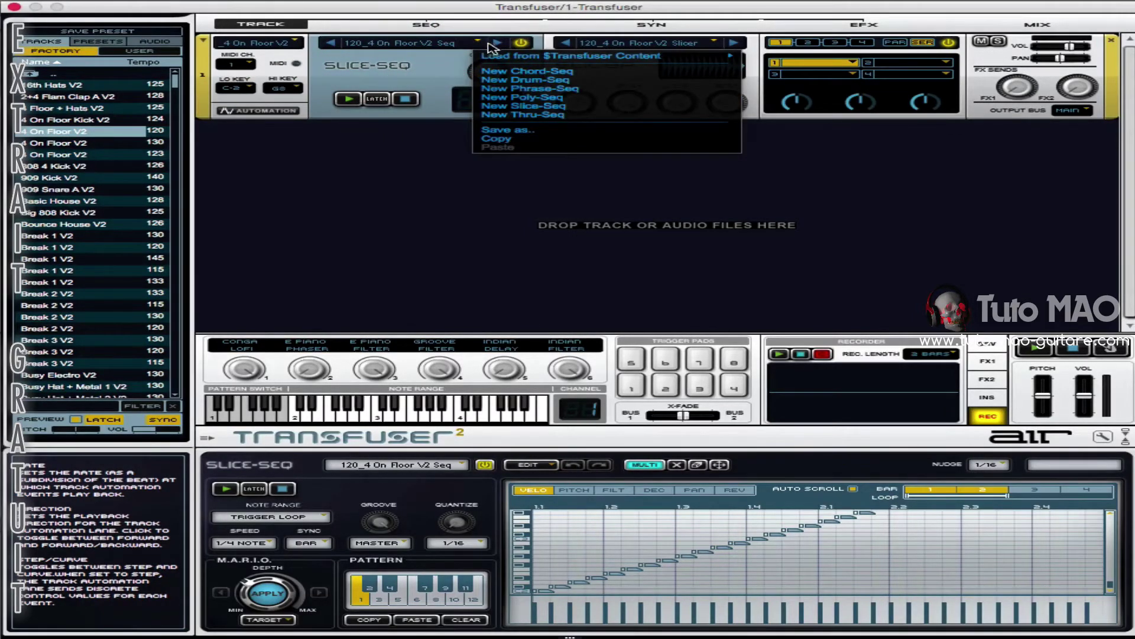
mouse_move(506, 56)
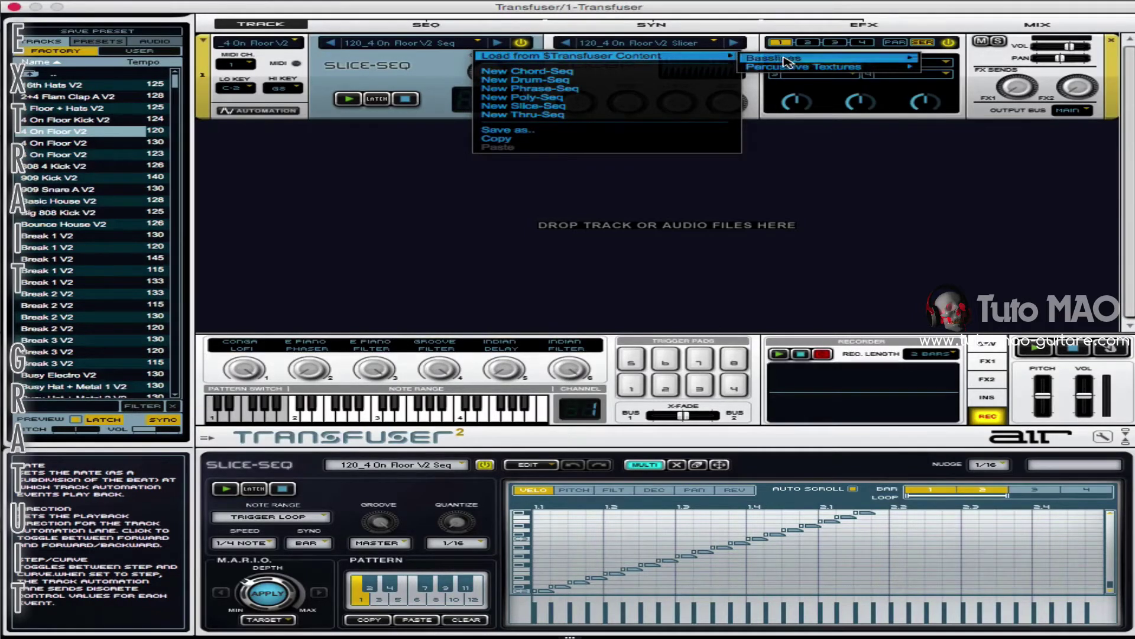
mouse_move(787, 61)
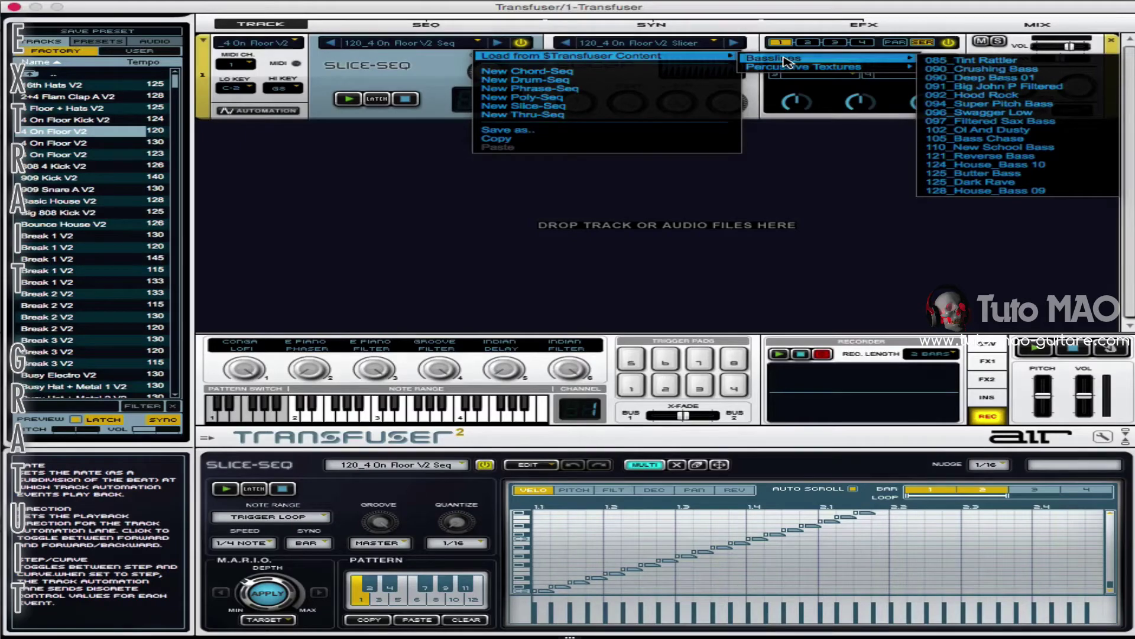
mouse_move(795, 66)
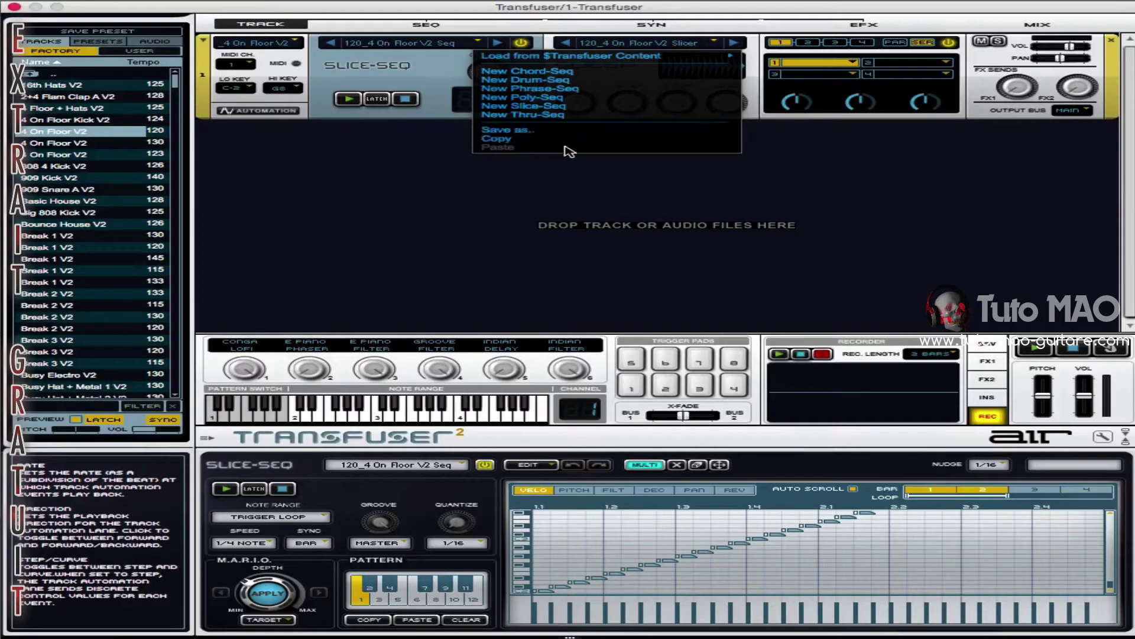
click(350, 62)
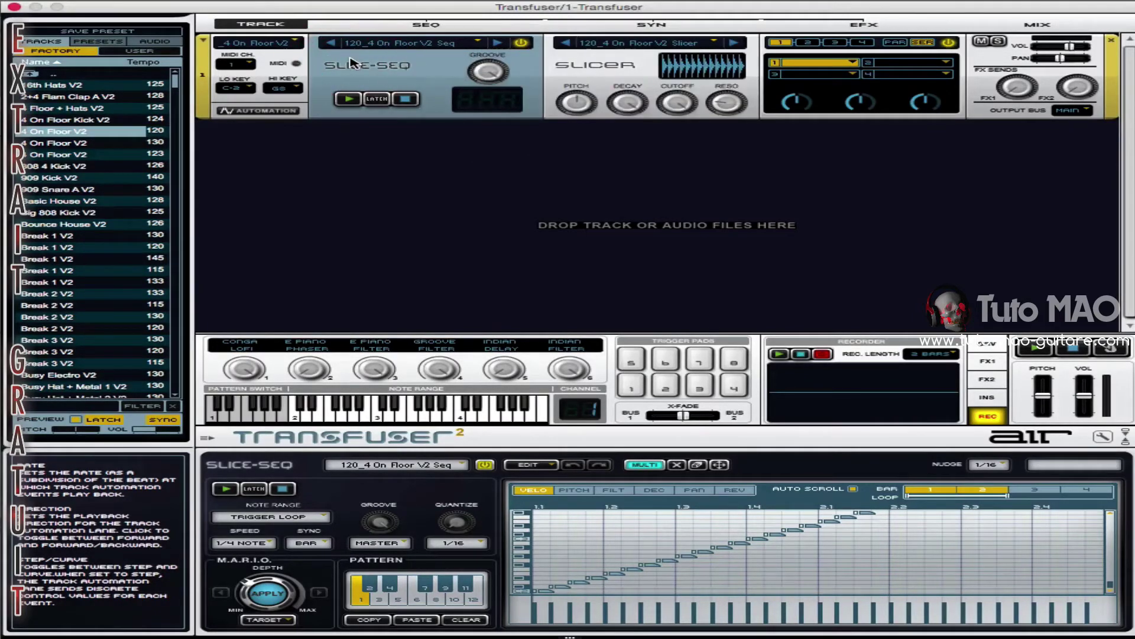
Switch the Slice-Seq preset to 140_Cave and try the track's playback, leaving it stopped
click(498, 45)
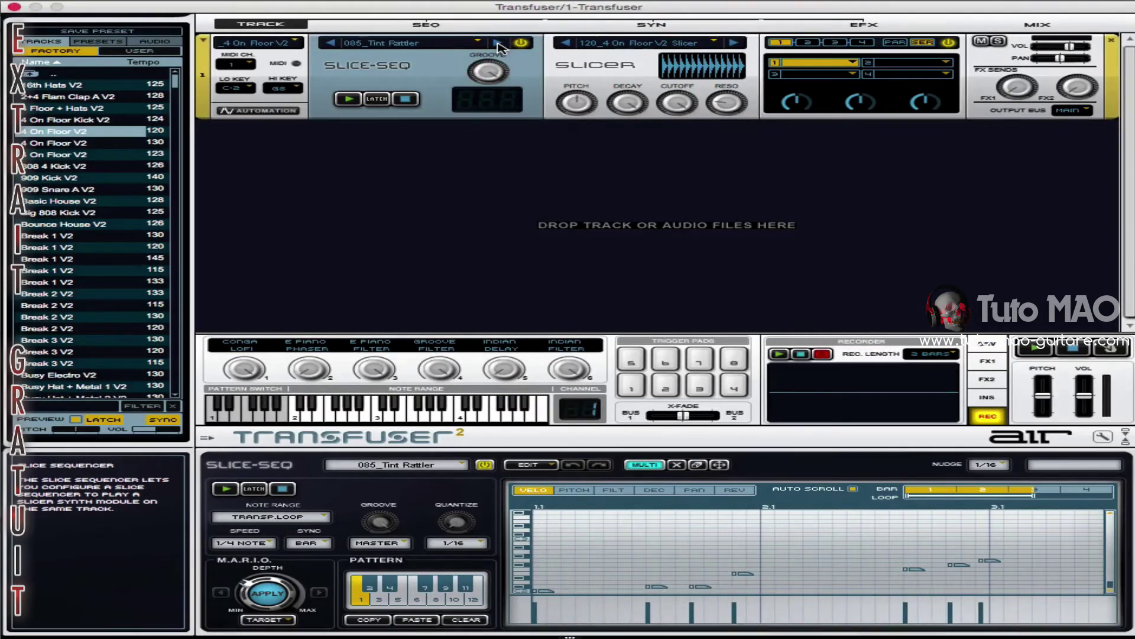
click(330, 45)
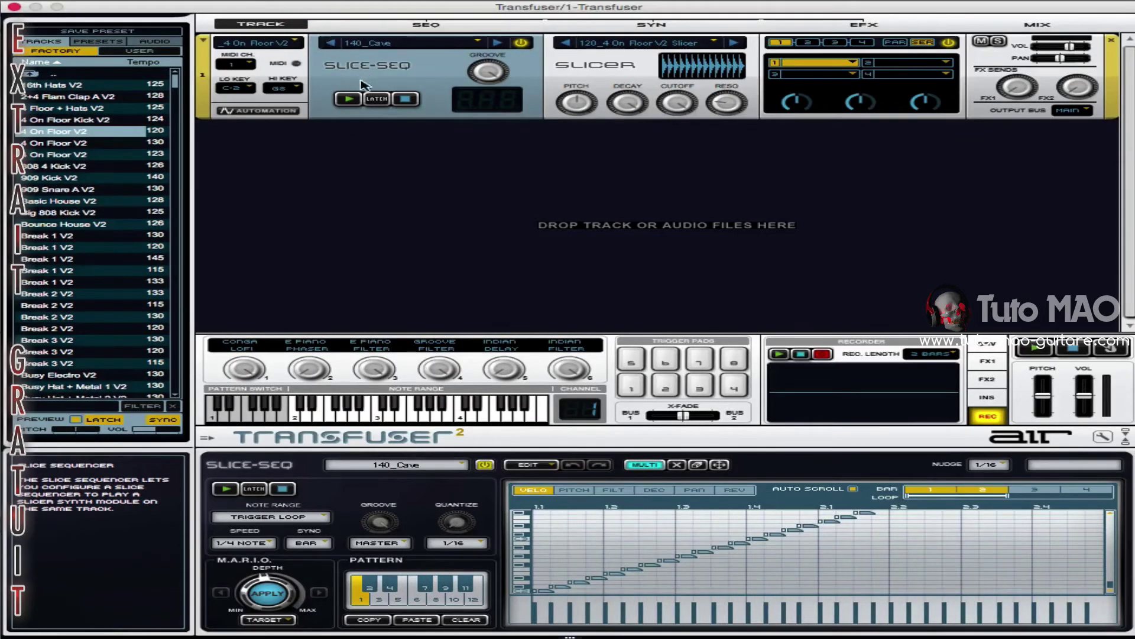
click(348, 98)
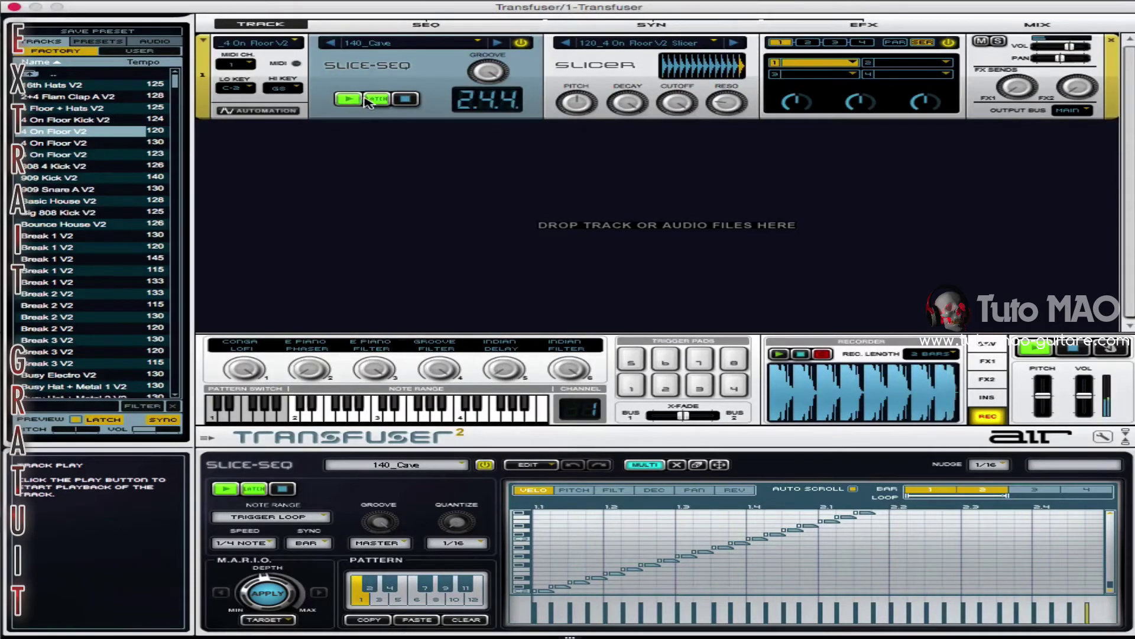
click(405, 99)
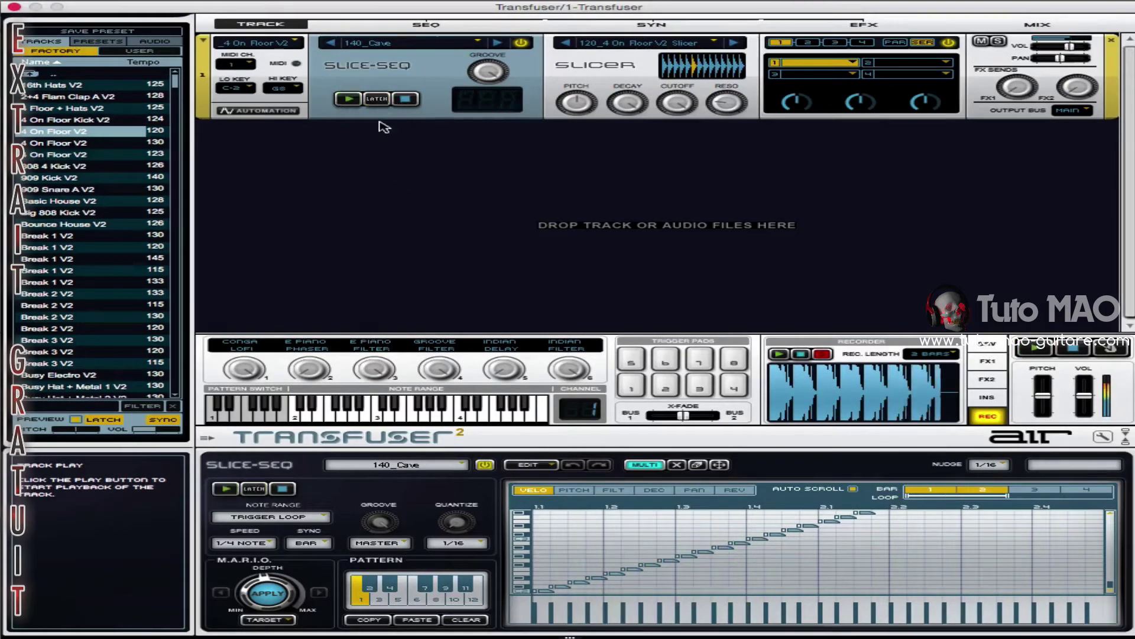
click(348, 99)
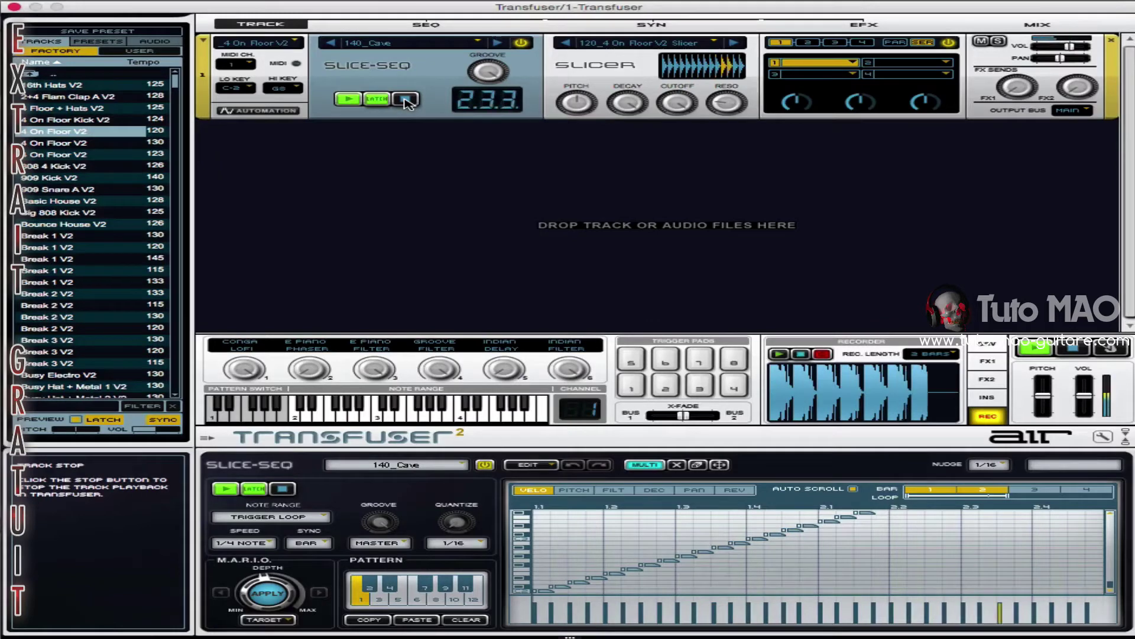
click(405, 99)
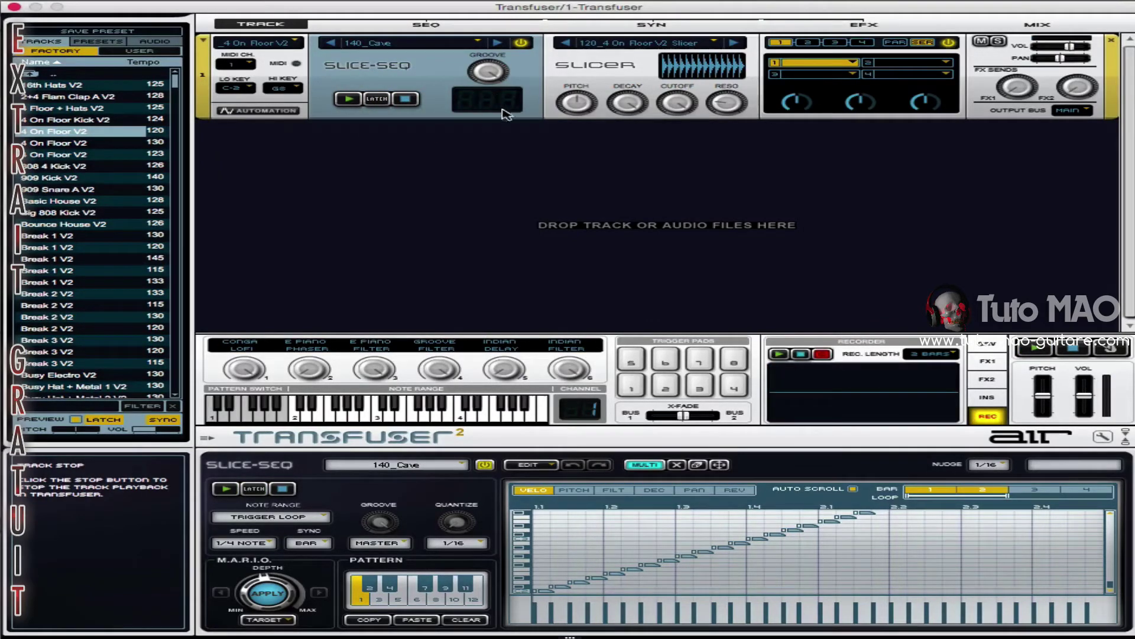
Show the track's Slicer editor and examine the available synth module and preset options without changing the module
click(587, 74)
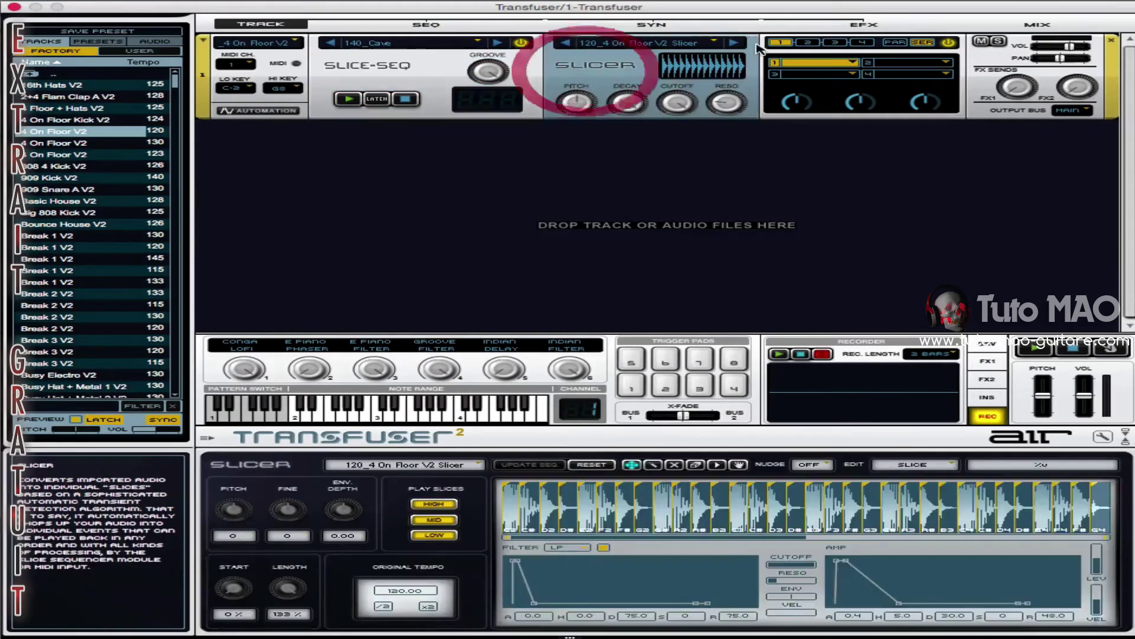
click(717, 45)
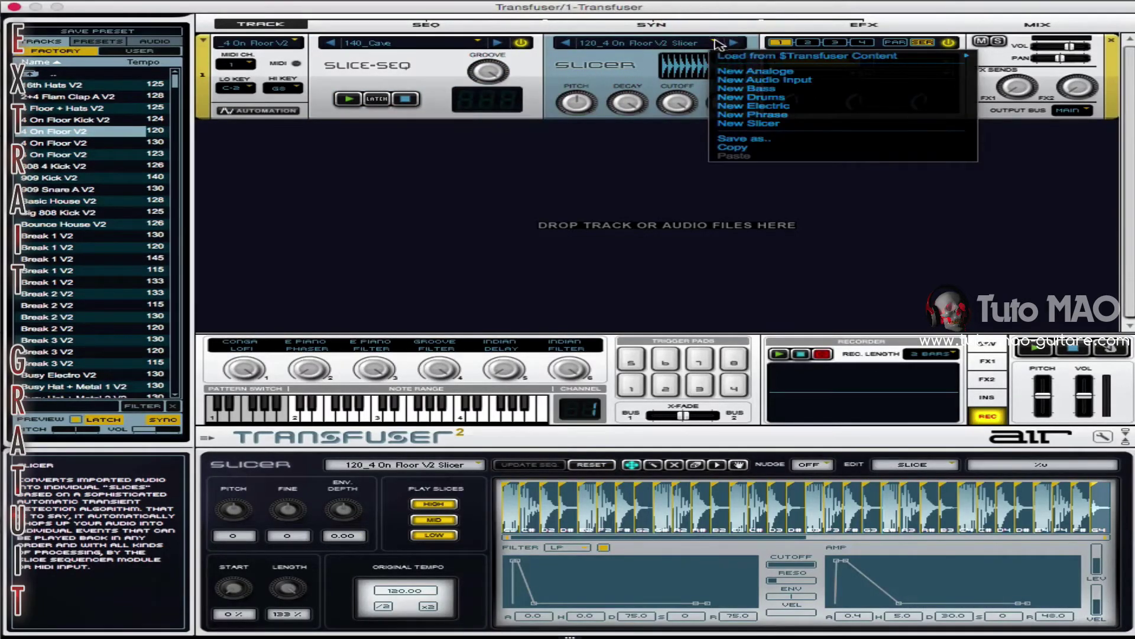
mouse_move(747, 56)
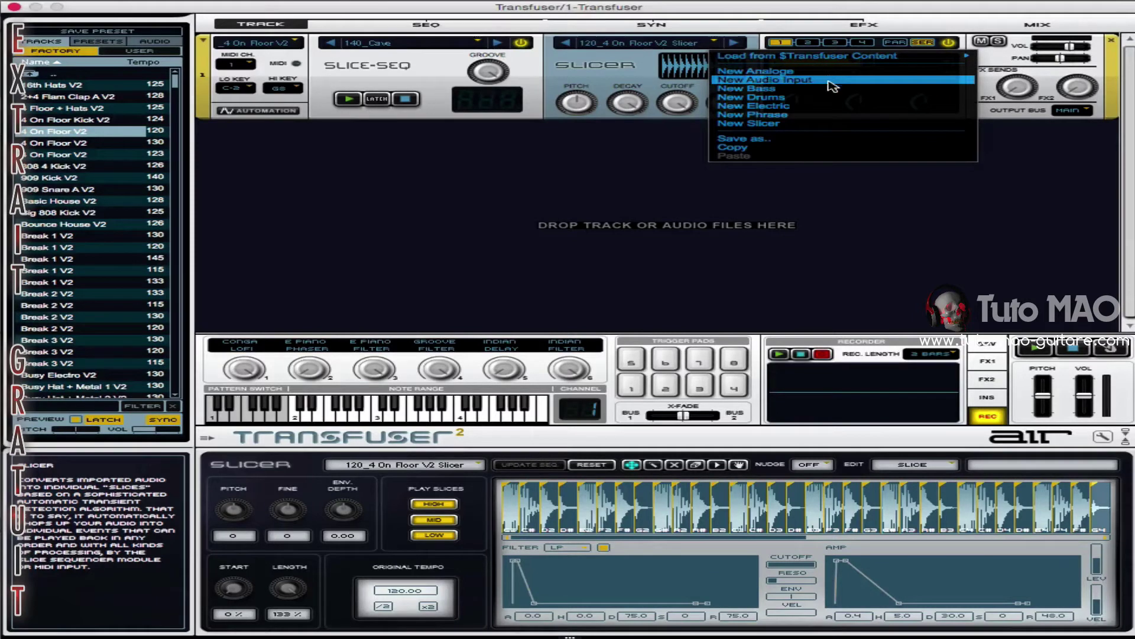
click(623, 64)
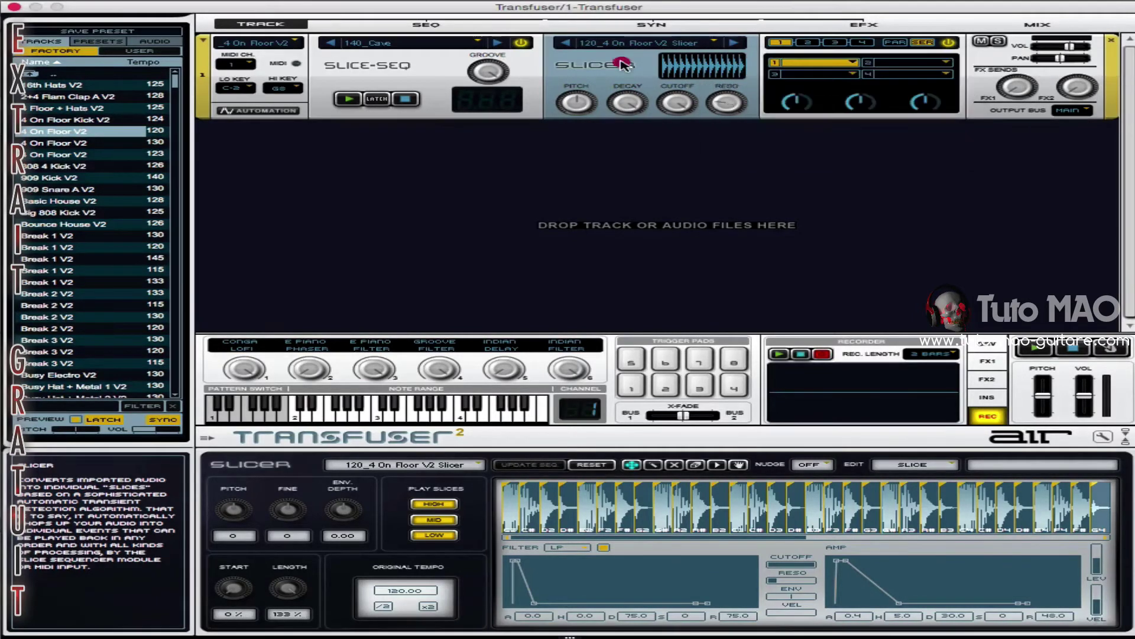
Select the track's effect insert 2, try parallel routing and return to series, and examine the insert's load and edit options
click(813, 45)
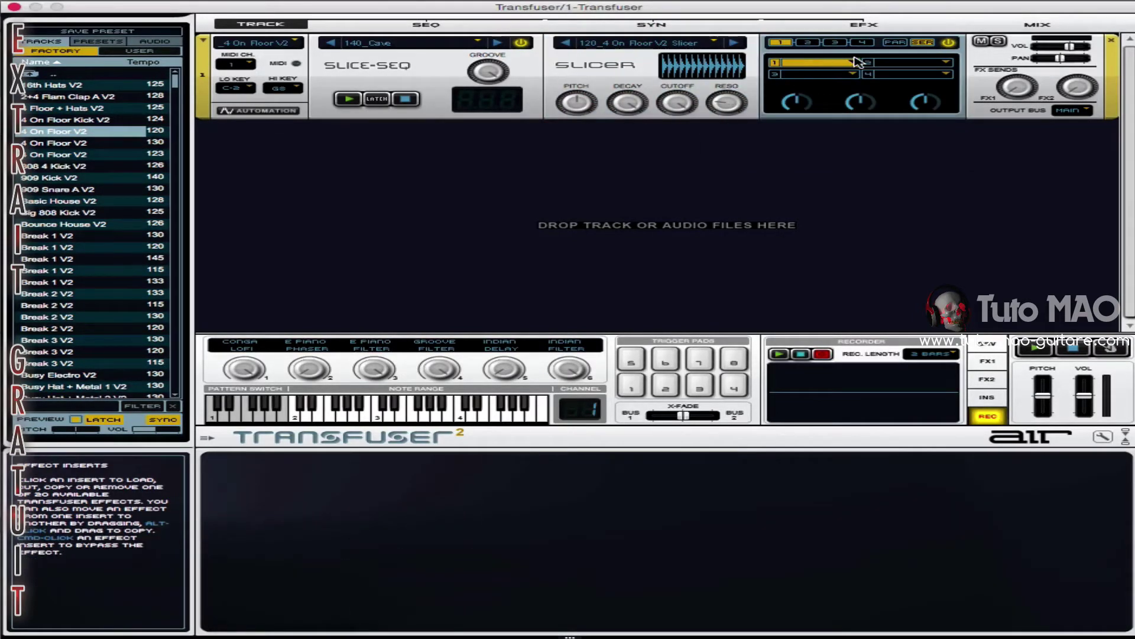
click(809, 45)
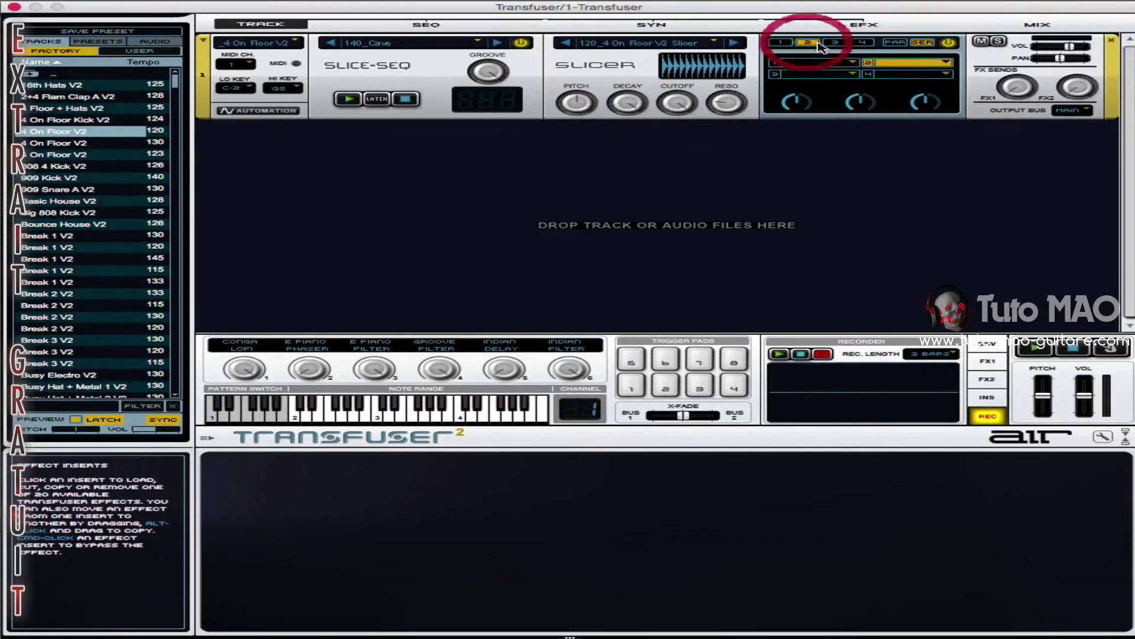
click(925, 44)
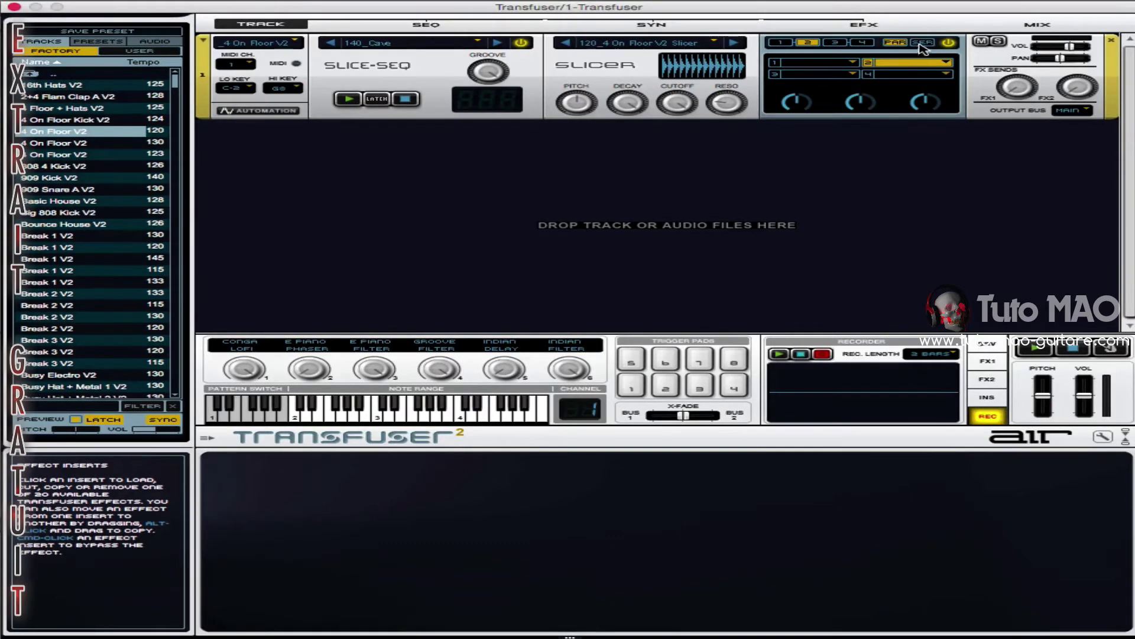
click(948, 45)
click(853, 63)
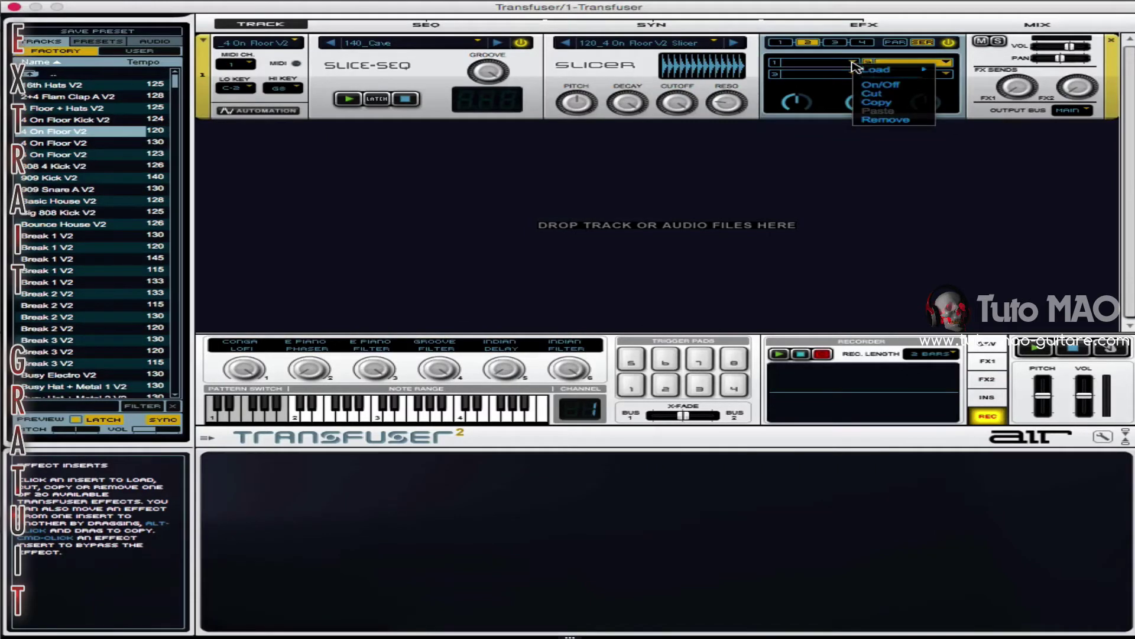
click(900, 24)
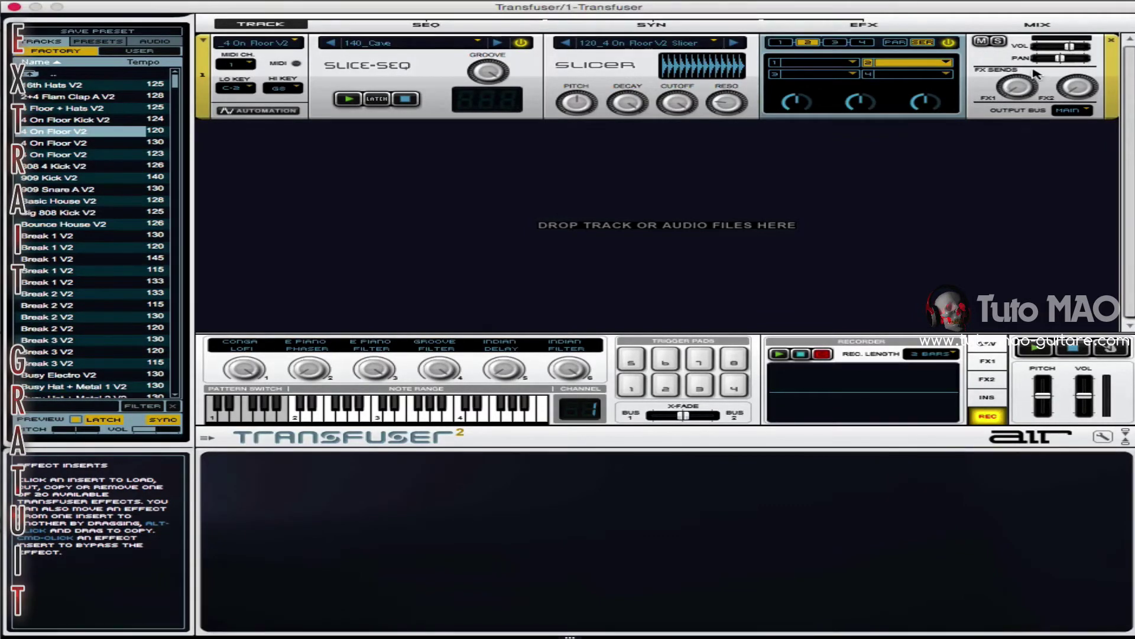
Examine the track's output bus choices, keeping it on Main
click(1072, 110)
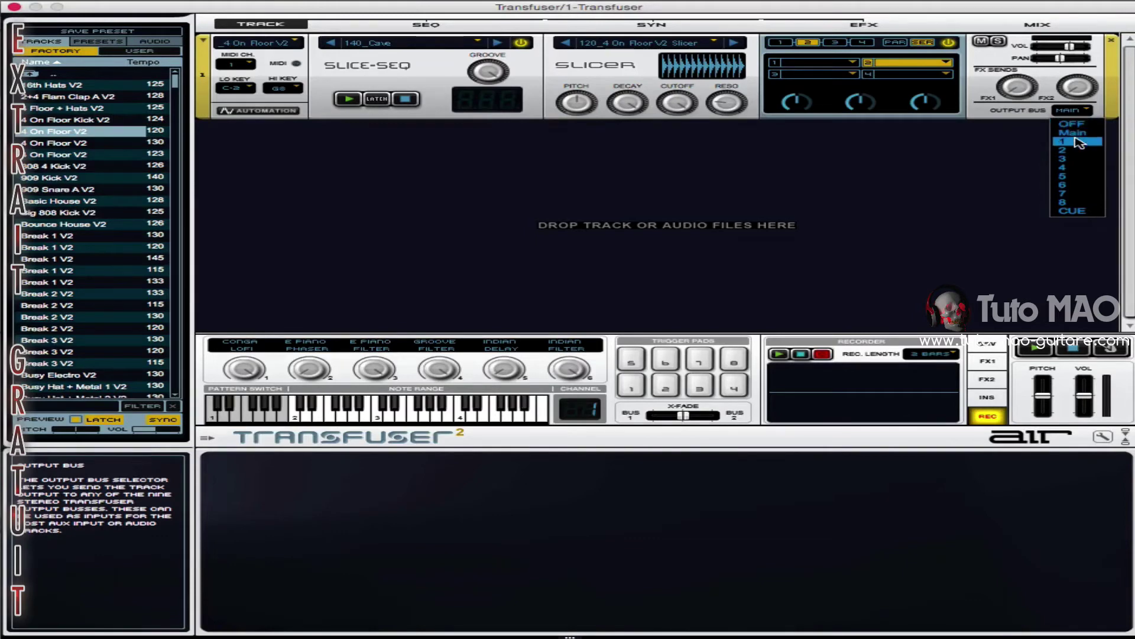
click(991, 110)
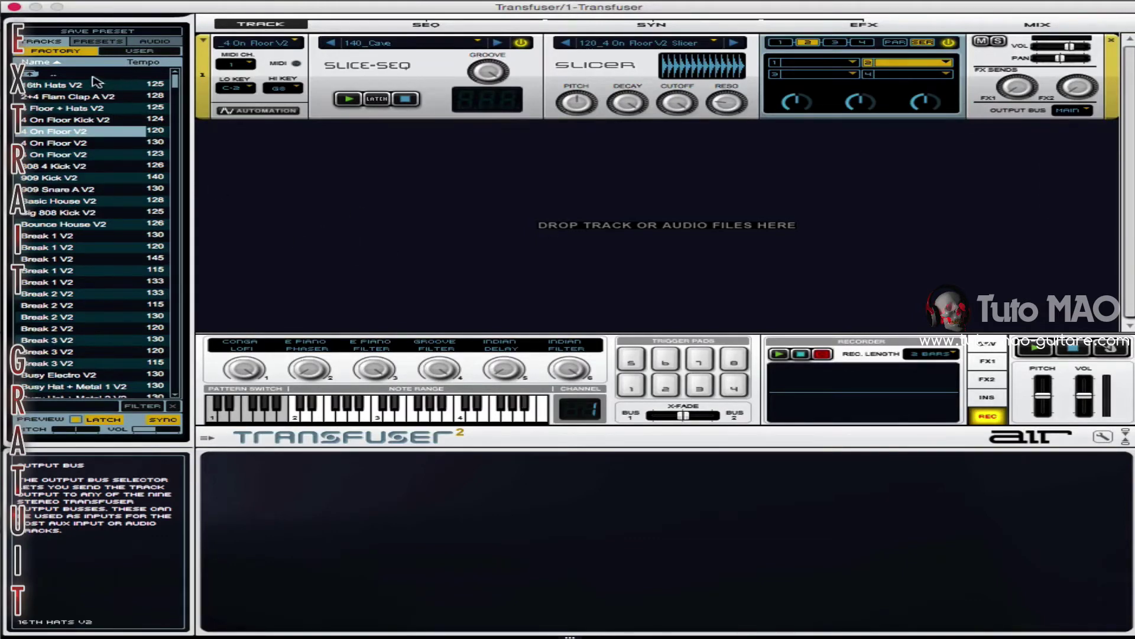
Return the browser to the factory track categories and open 11 Bass Loops
double_click(59, 74)
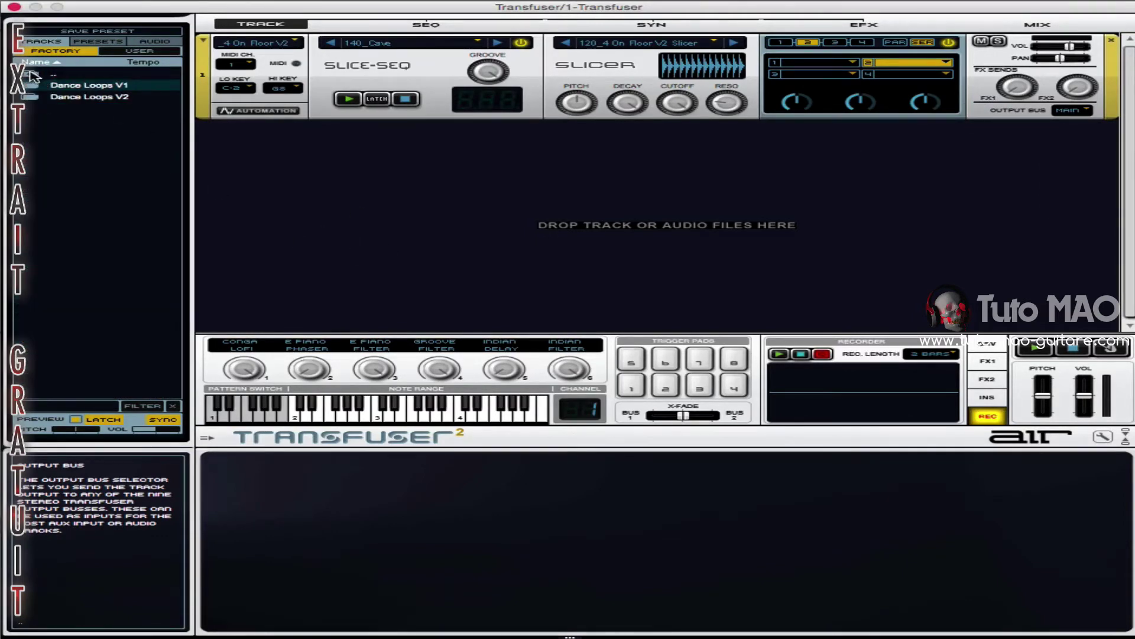
double_click(42, 84)
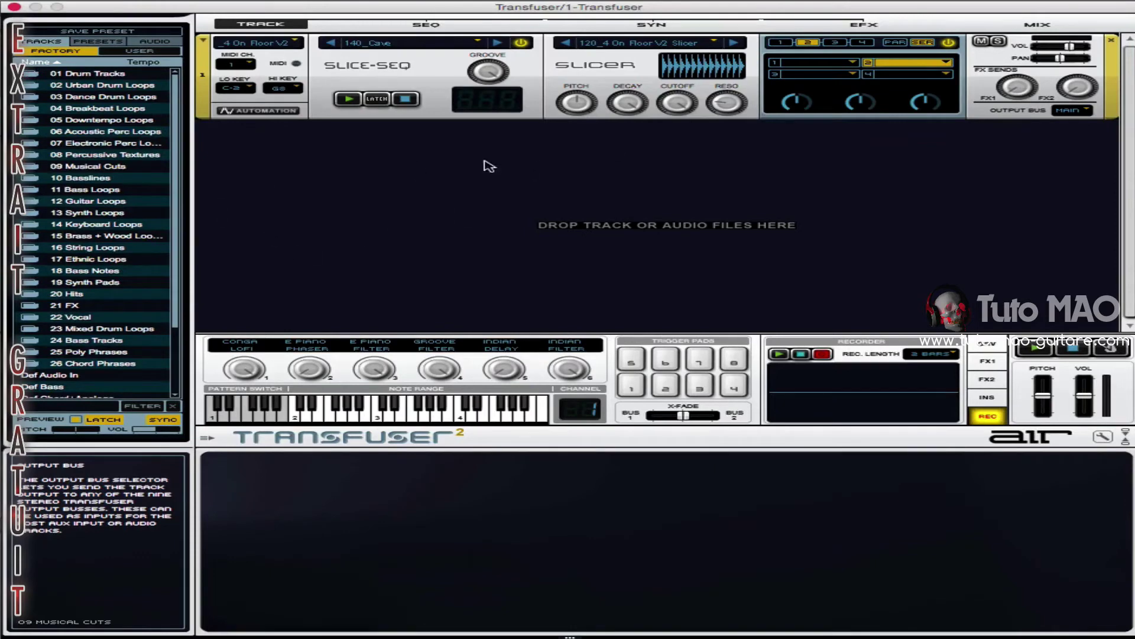
double_click(96, 192)
Preview Bass Fat 17 Em BF and Bass Fat 23 A BF, load the latter as a second track, and start global playback
scroll(106, 236, down, 5)
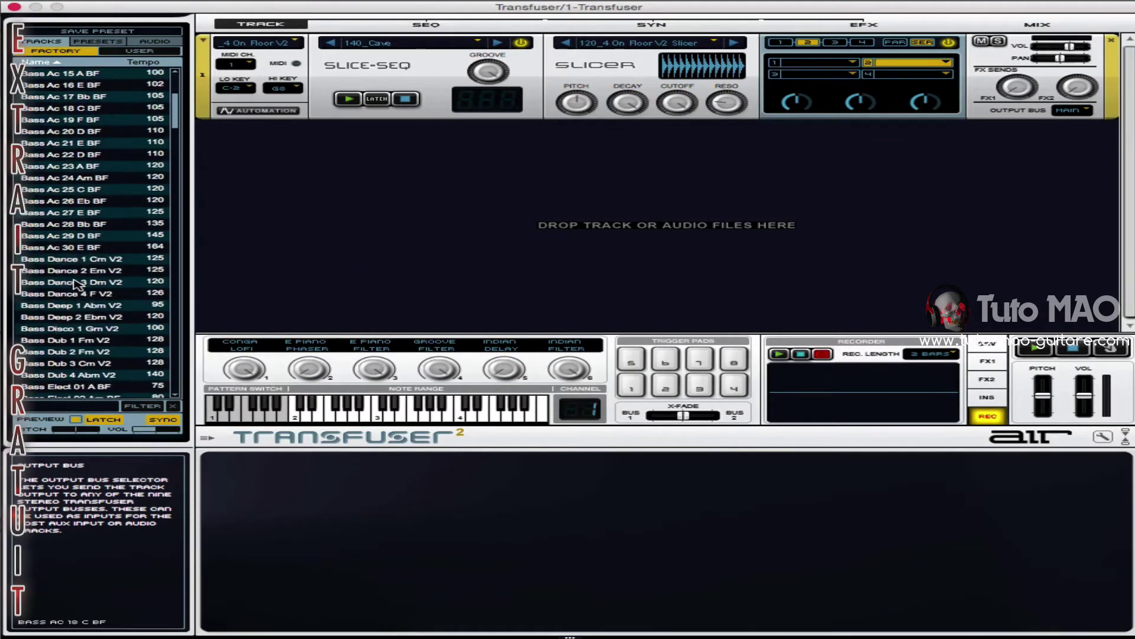
scroll(87, 306, down, 10)
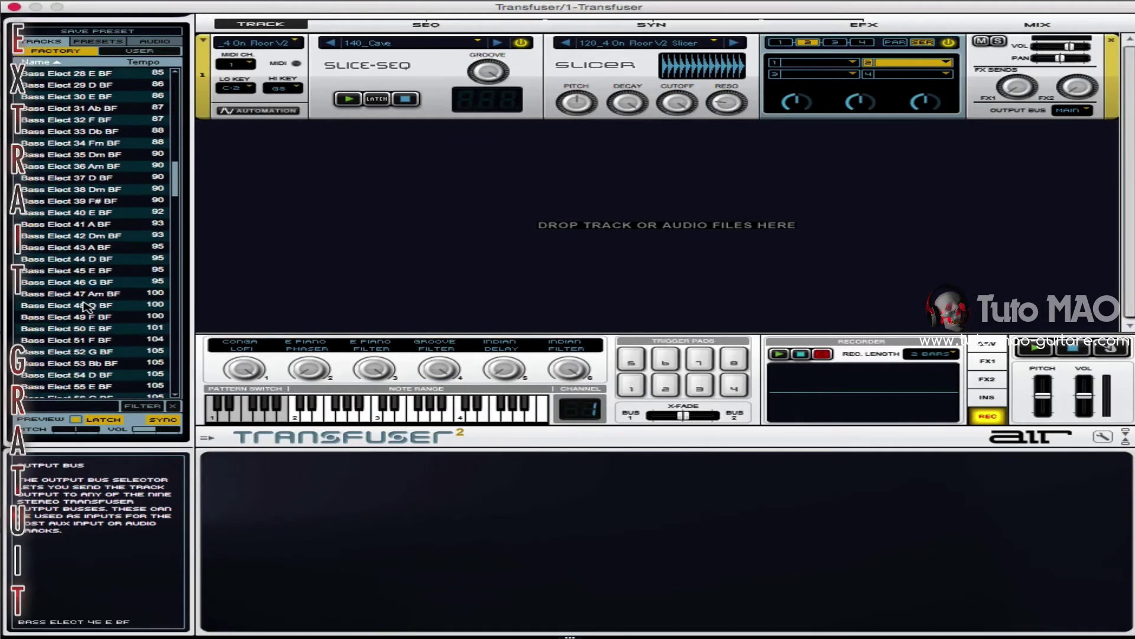
scroll(97, 251, down, 15)
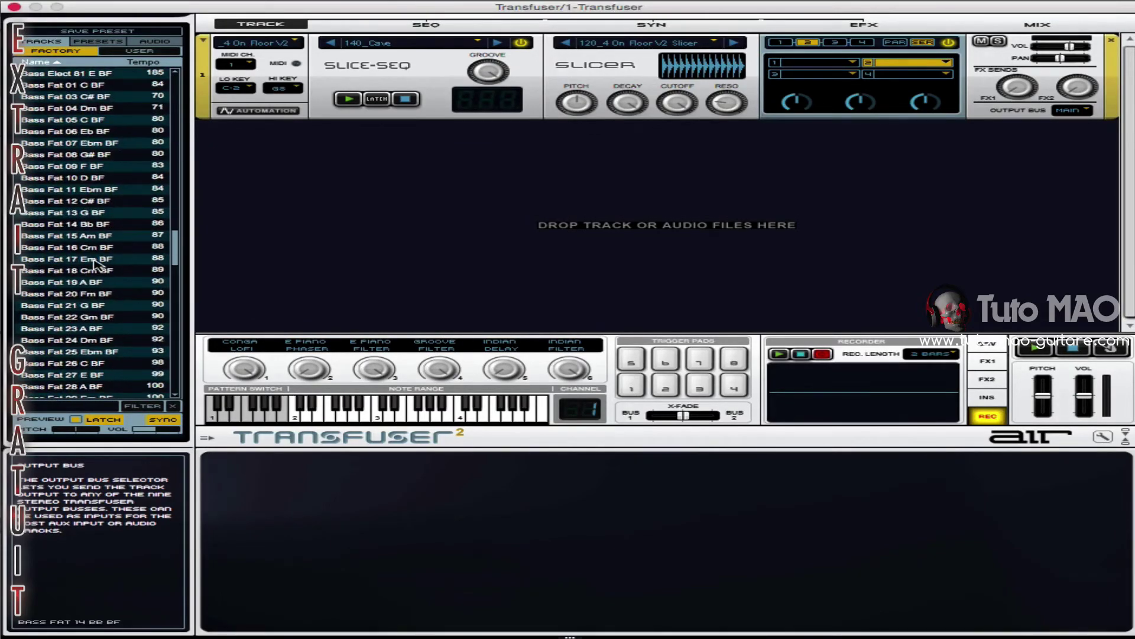
click(95, 259)
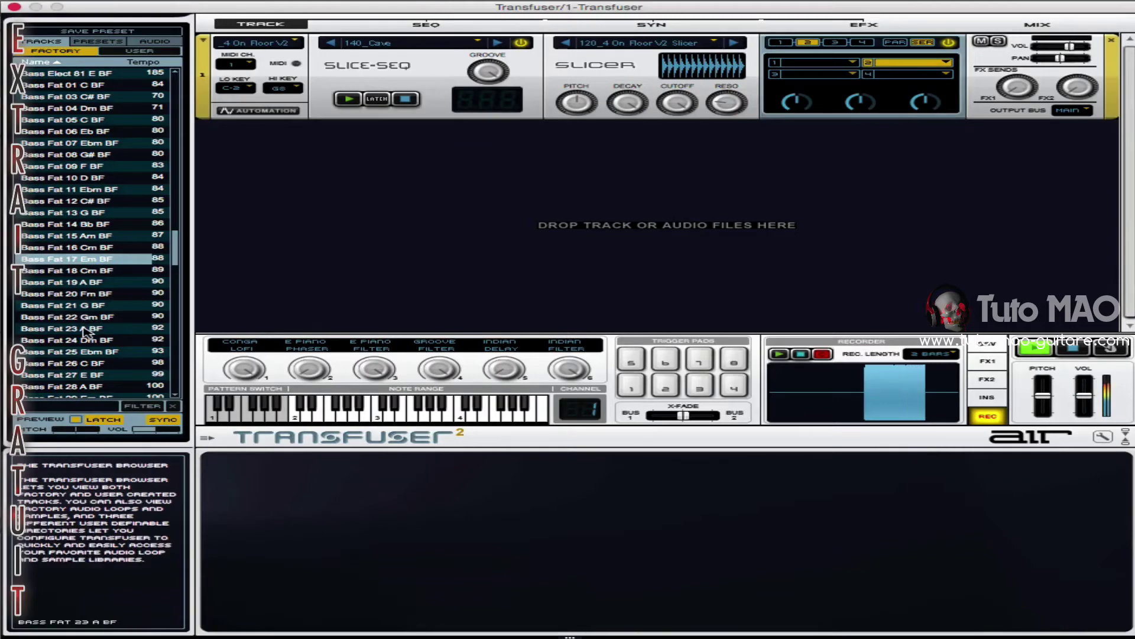
click(88, 327)
scroll(94, 332, down, 3)
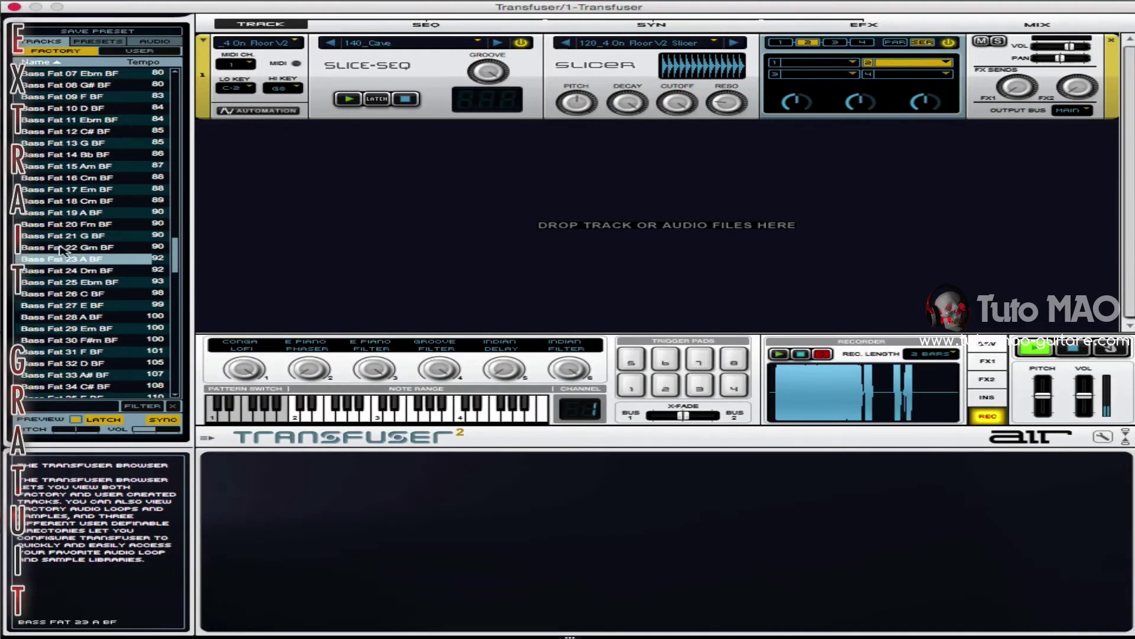
drag(59, 261, 329, 190)
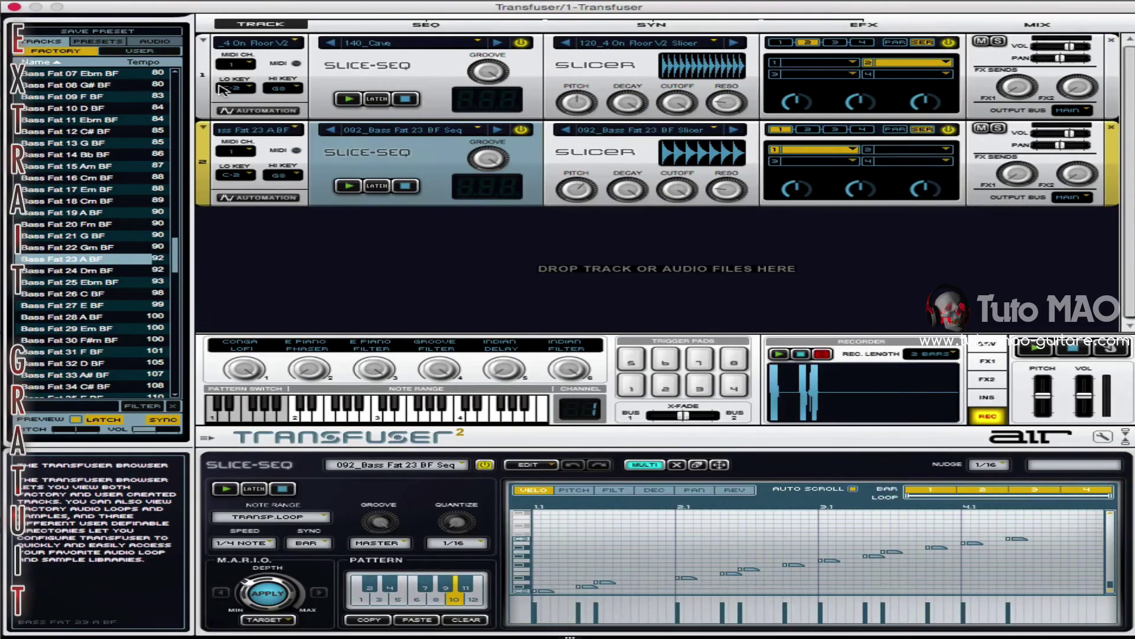
click(1043, 351)
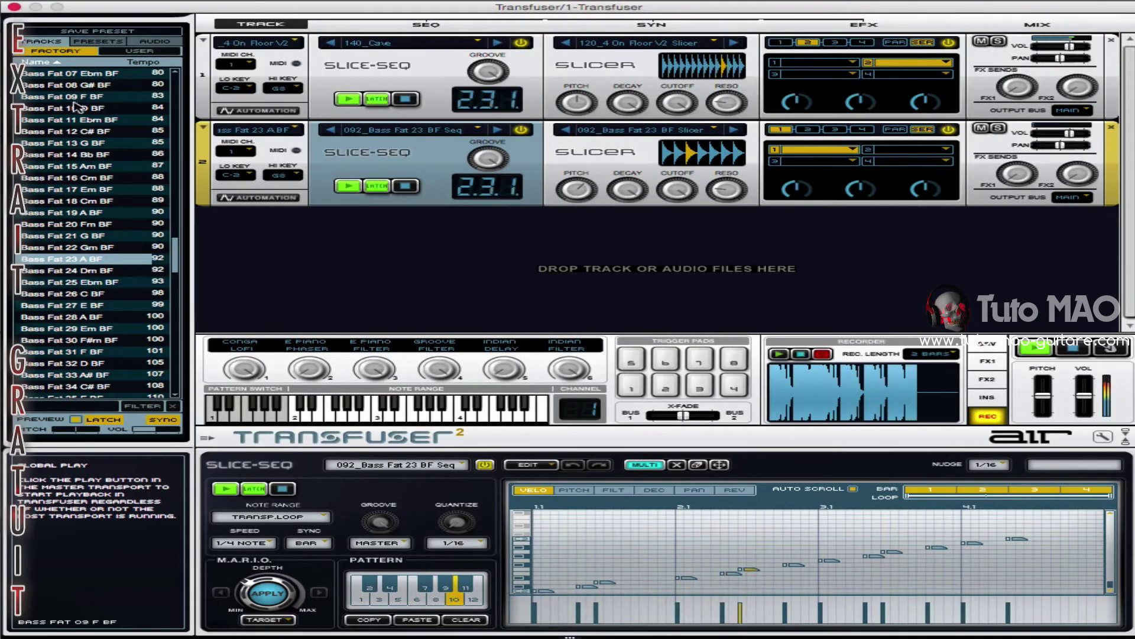
Go back to the factory track categories and open 13 Synth Loops while both tracks play
scroll(75, 108, up, 10)
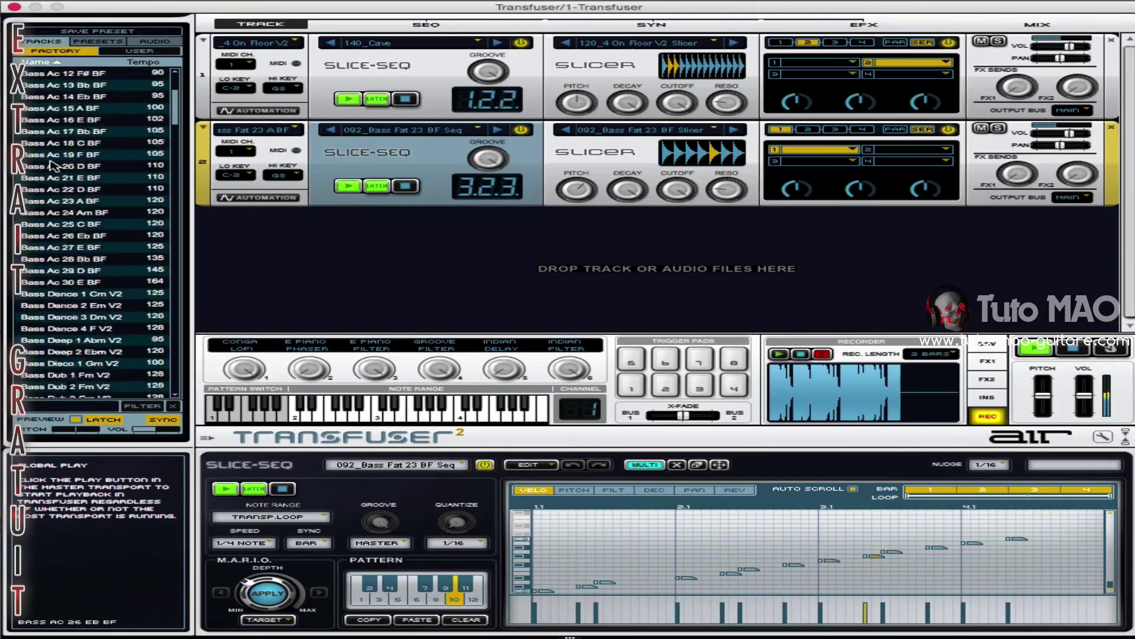
scroll(109, 281, up, 10)
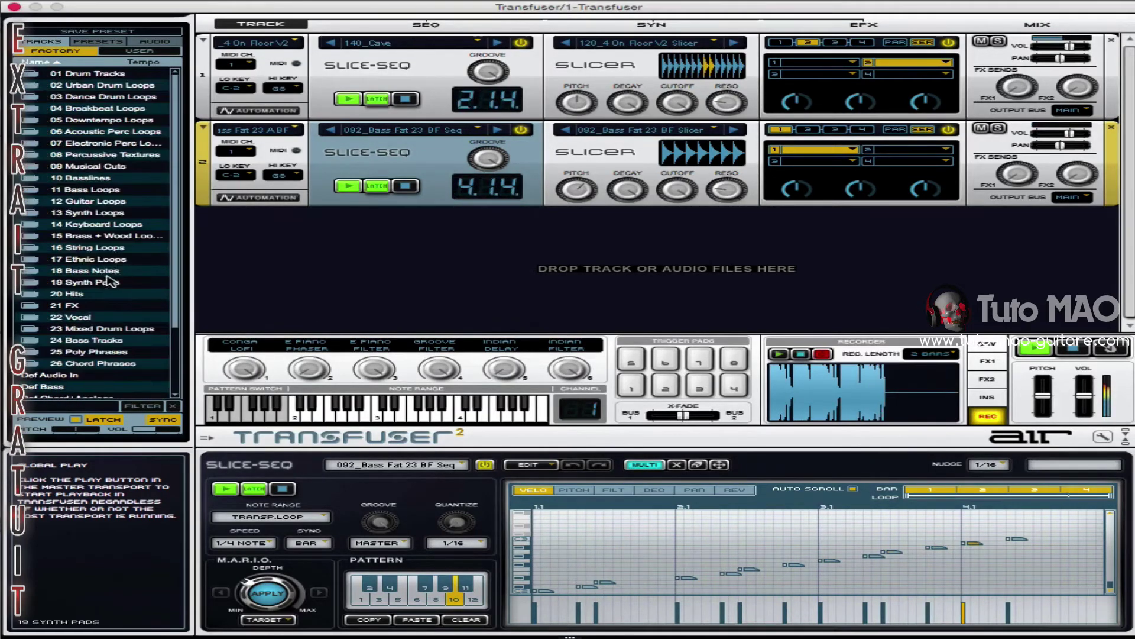
double_click(60, 212)
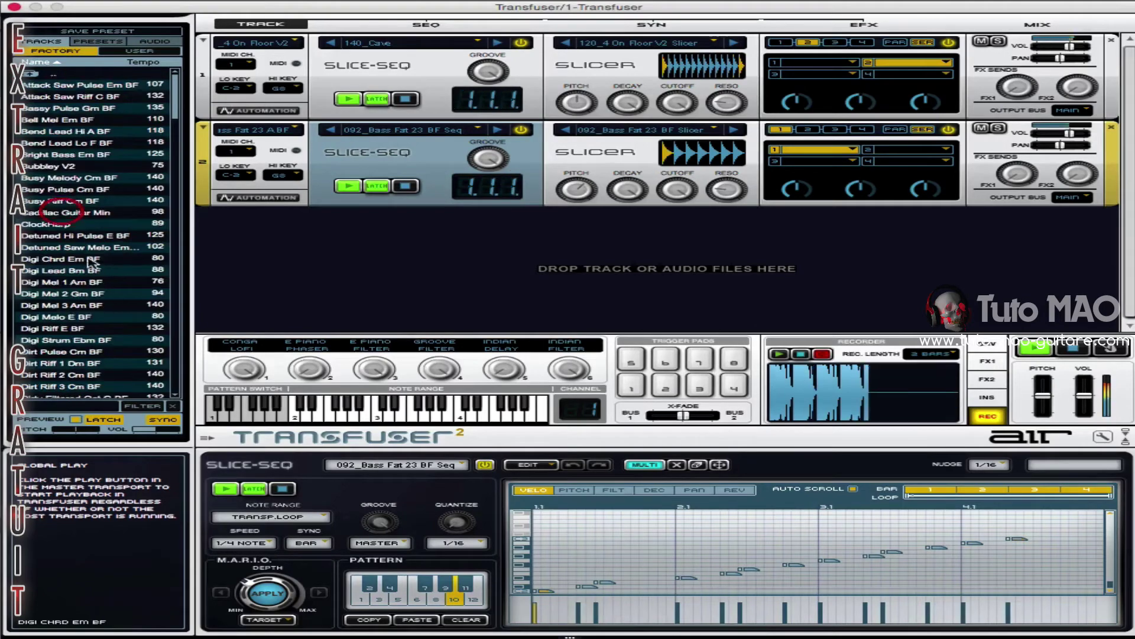
Load Busy Riff Cm BF from the synth loops as a third track and restart global playback so all three tracks play
scroll(92, 262, down, 1)
scroll(102, 168, down, 1)
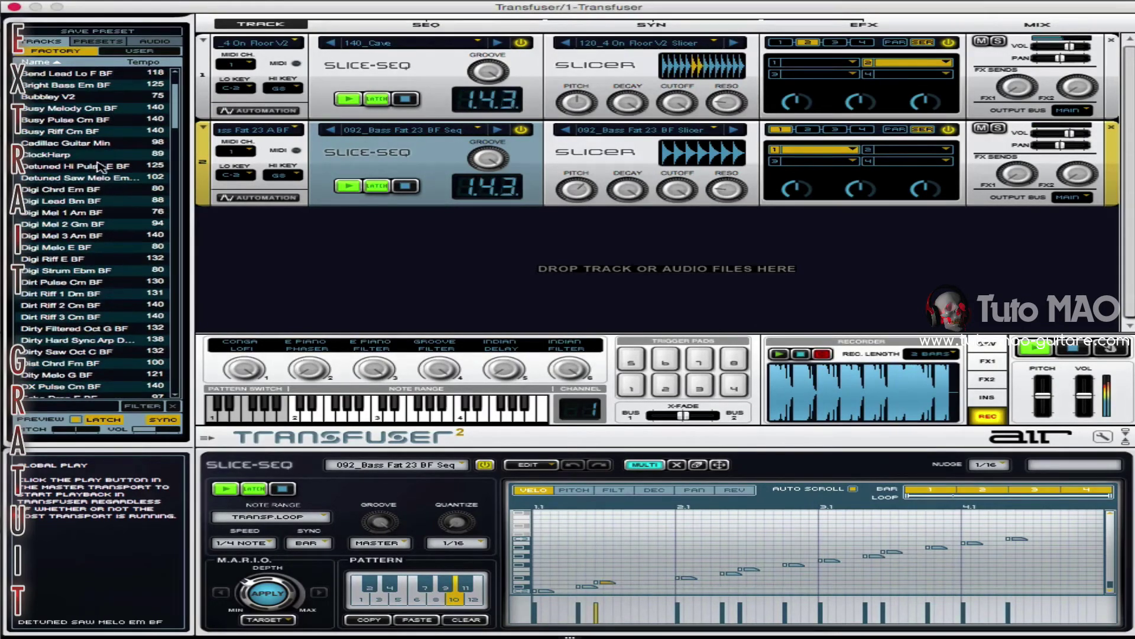
click(65, 131)
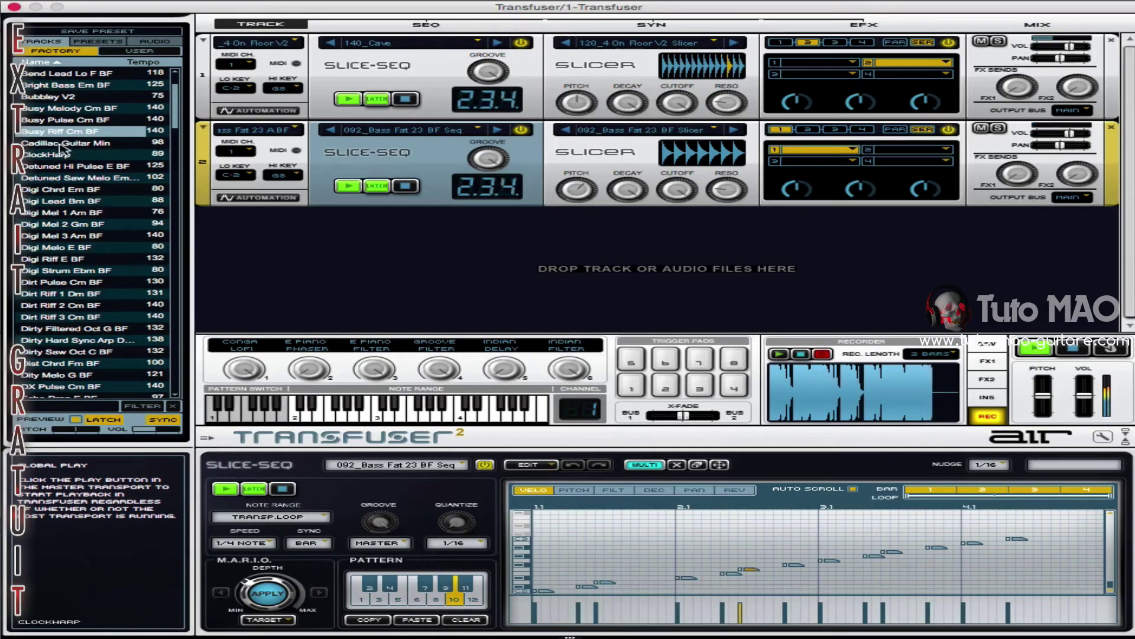
drag(62, 131, 382, 251)
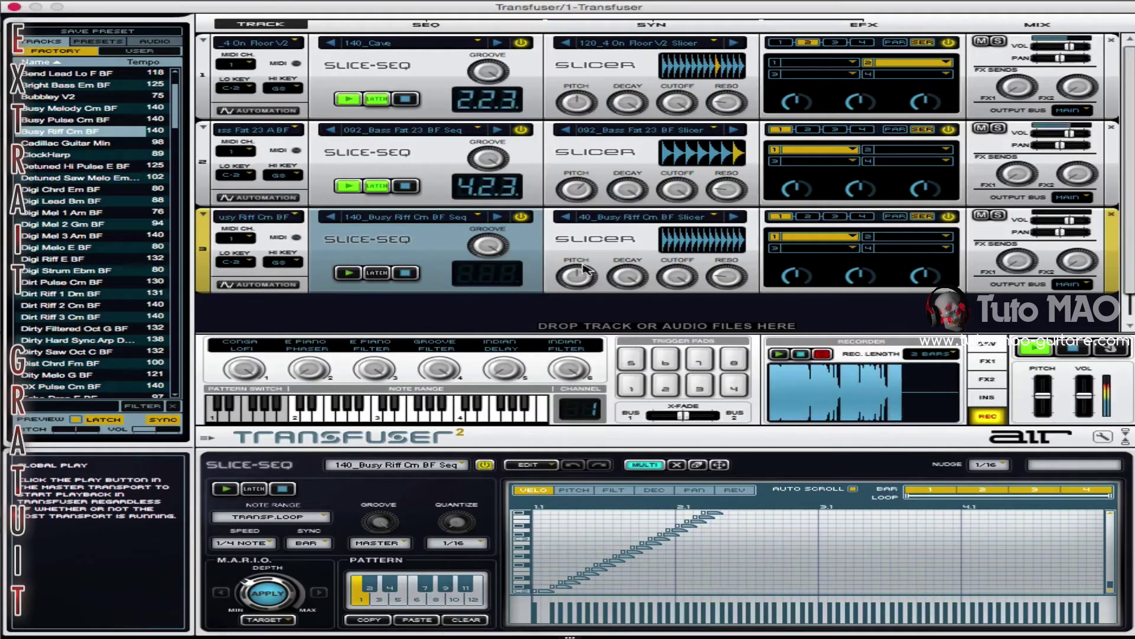
click(1034, 350)
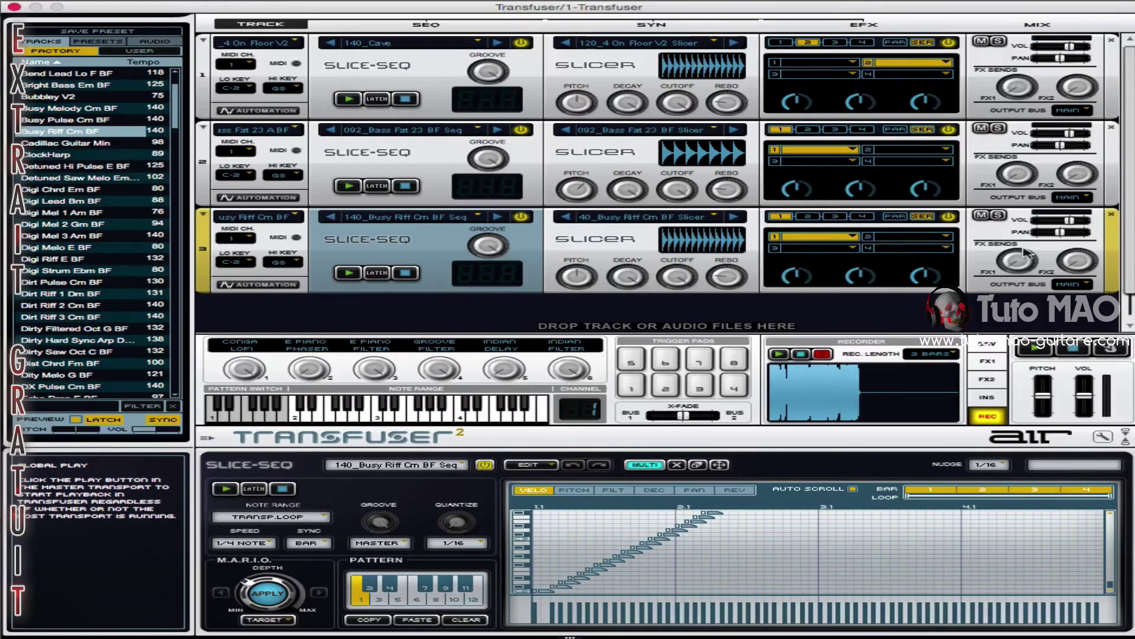
click(1044, 350)
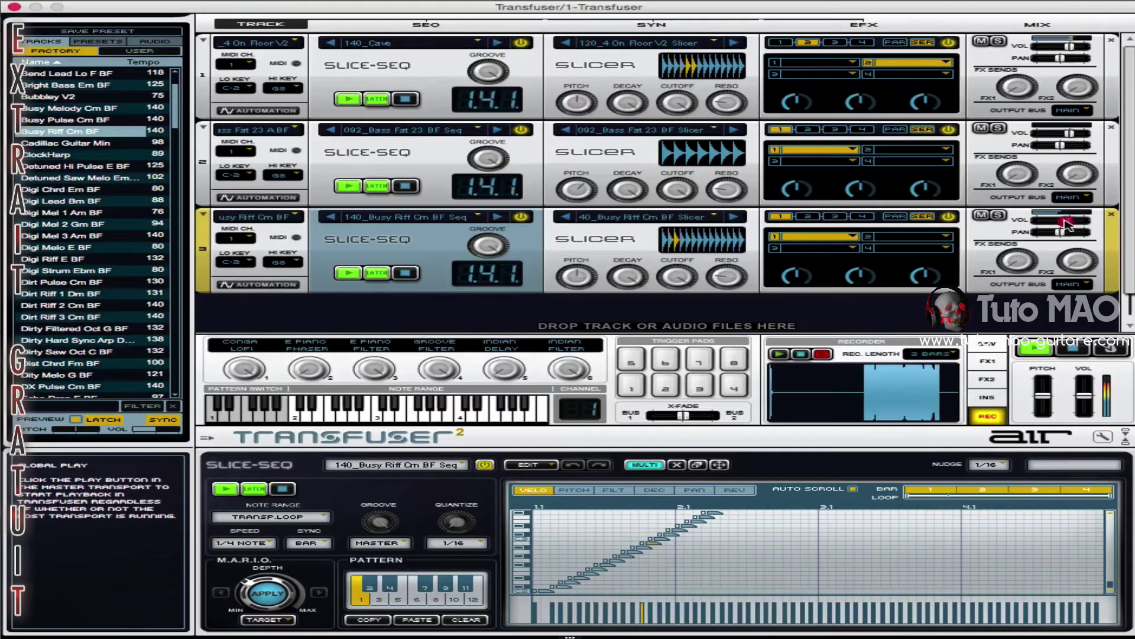
Slightly lower the third track's volume and collapse all three tracks to their compact view
click(205, 41)
click(204, 61)
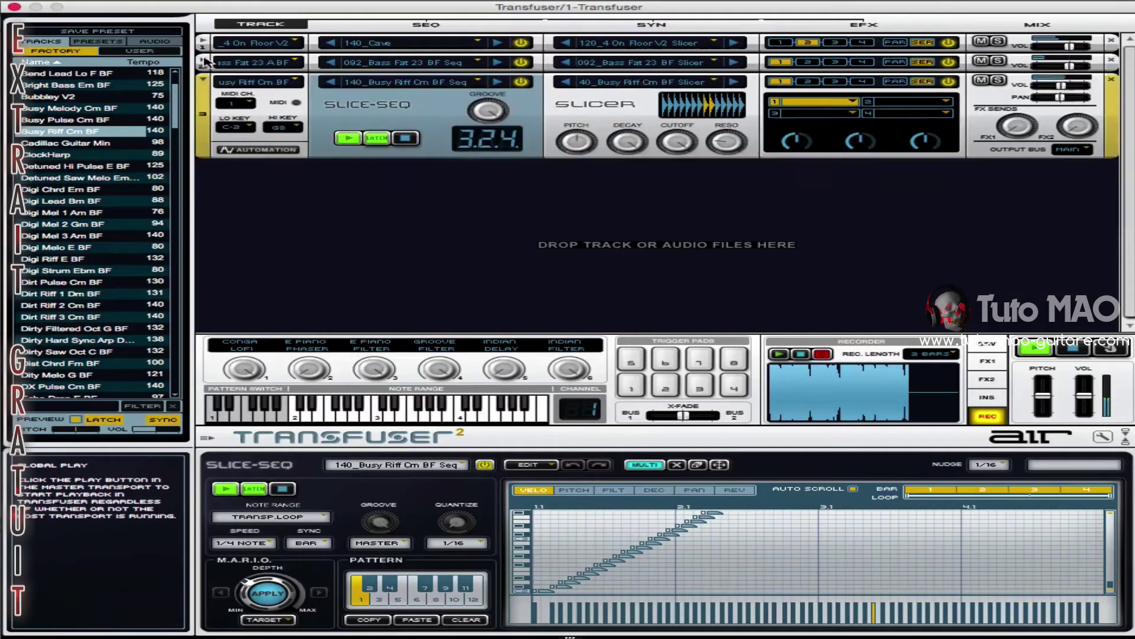
click(204, 80)
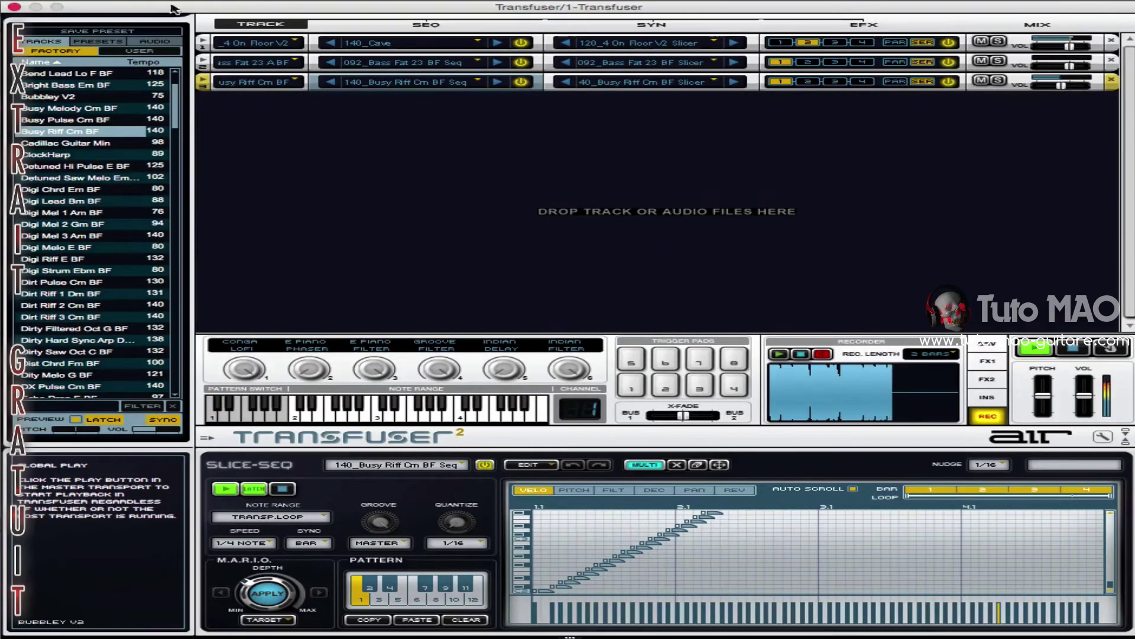
Return the browser to the factory track categories and choose 15 Brass + Wood Loops
scroll(76, 121, up, 4)
double_click(64, 75)
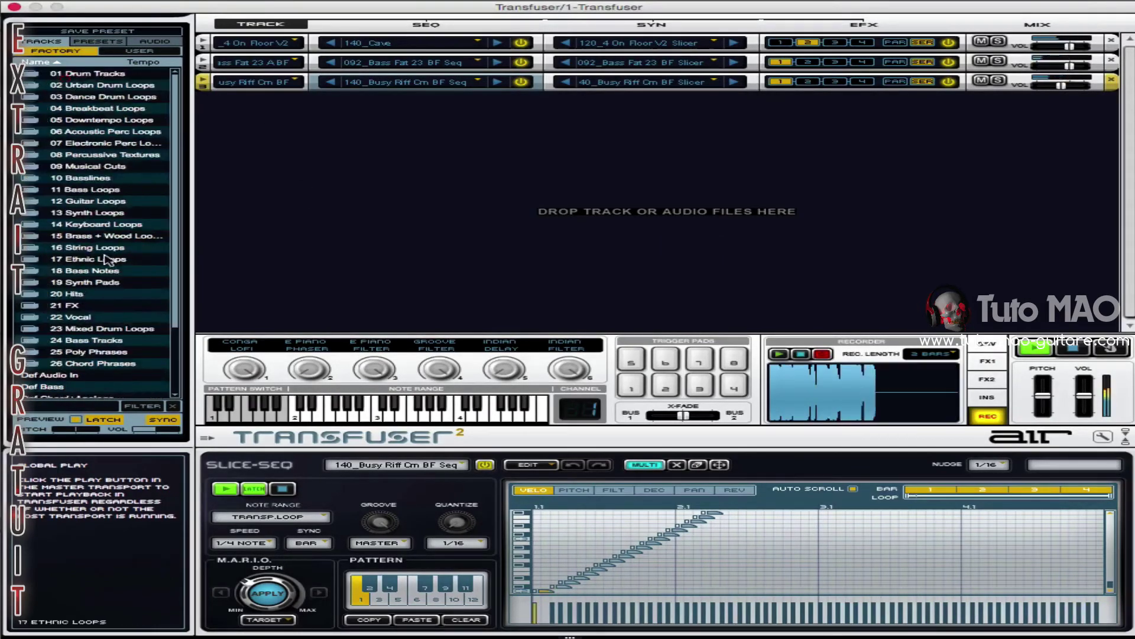
click(106, 236)
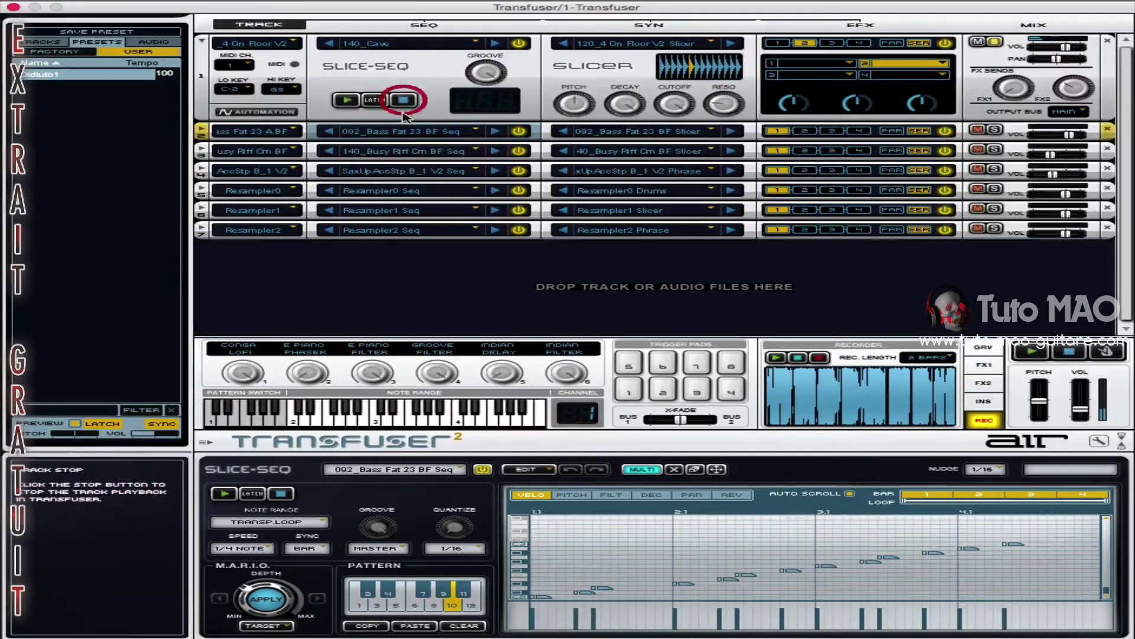
Show track 1's Slice-Seq in the editor and trigger its loop with several on-screen keyboard notes in Trigger Loop mode
click(368, 66)
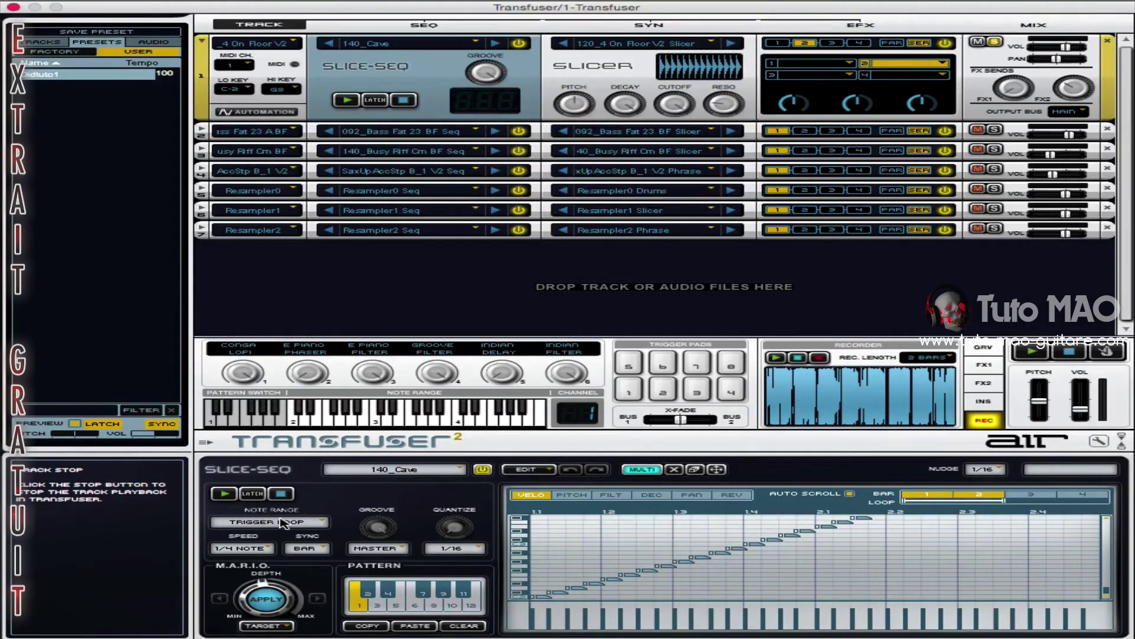
click(360, 419)
click(407, 417)
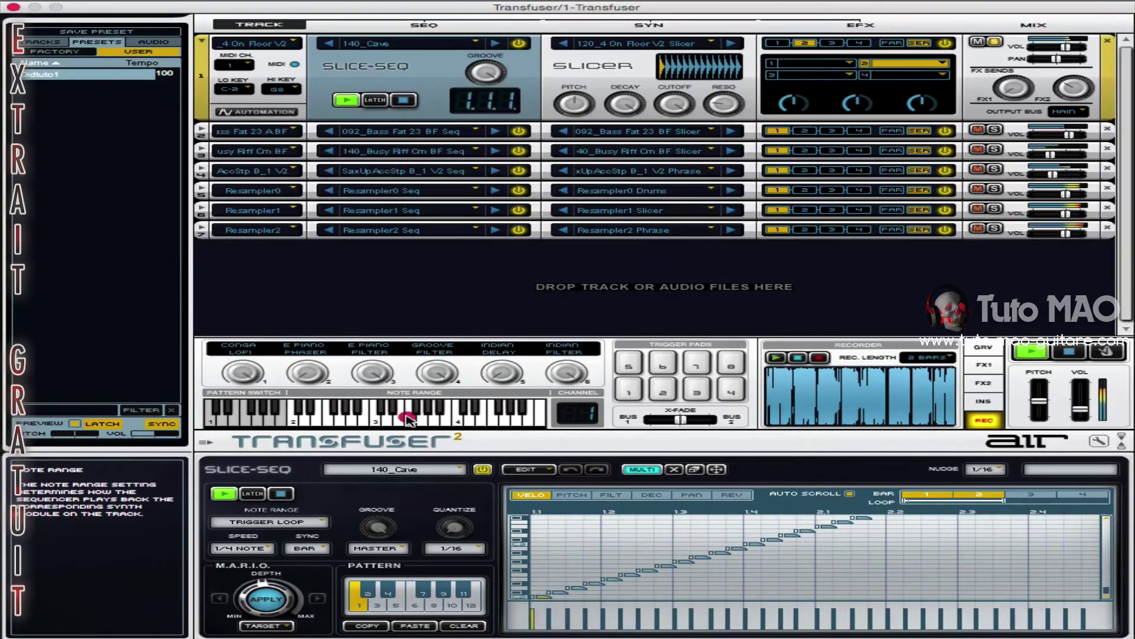
click(431, 410)
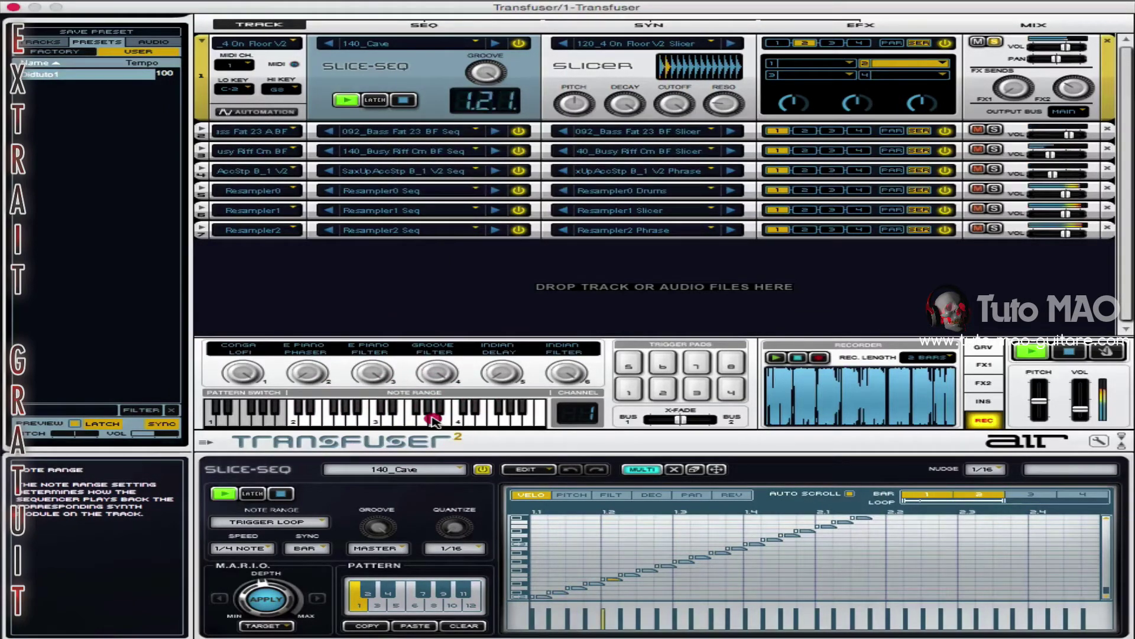
click(485, 418)
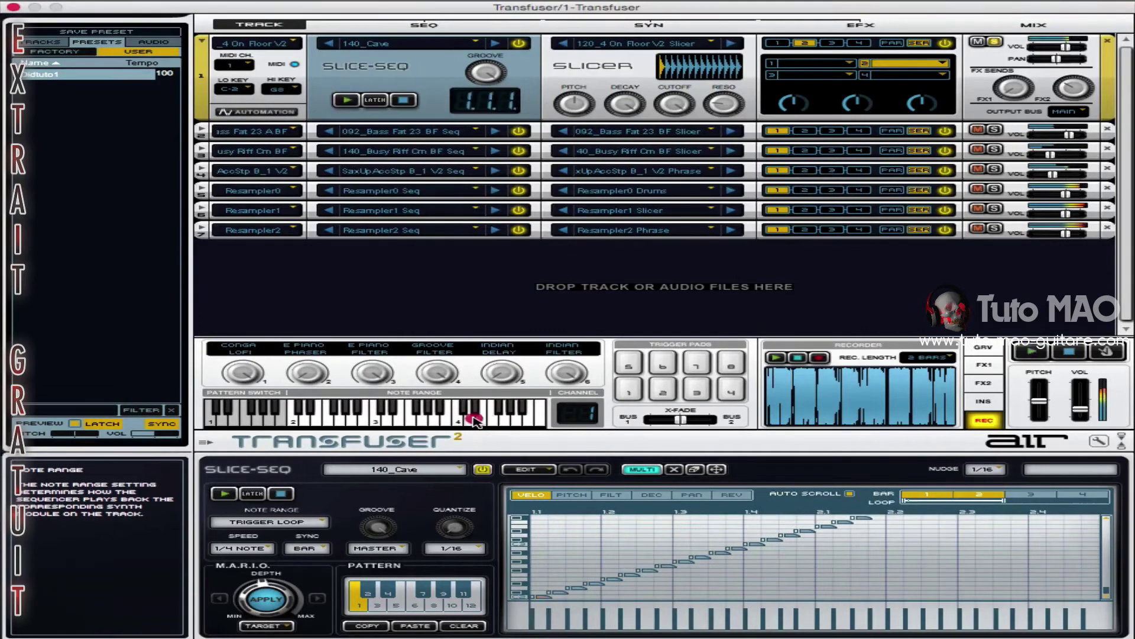
click(474, 419)
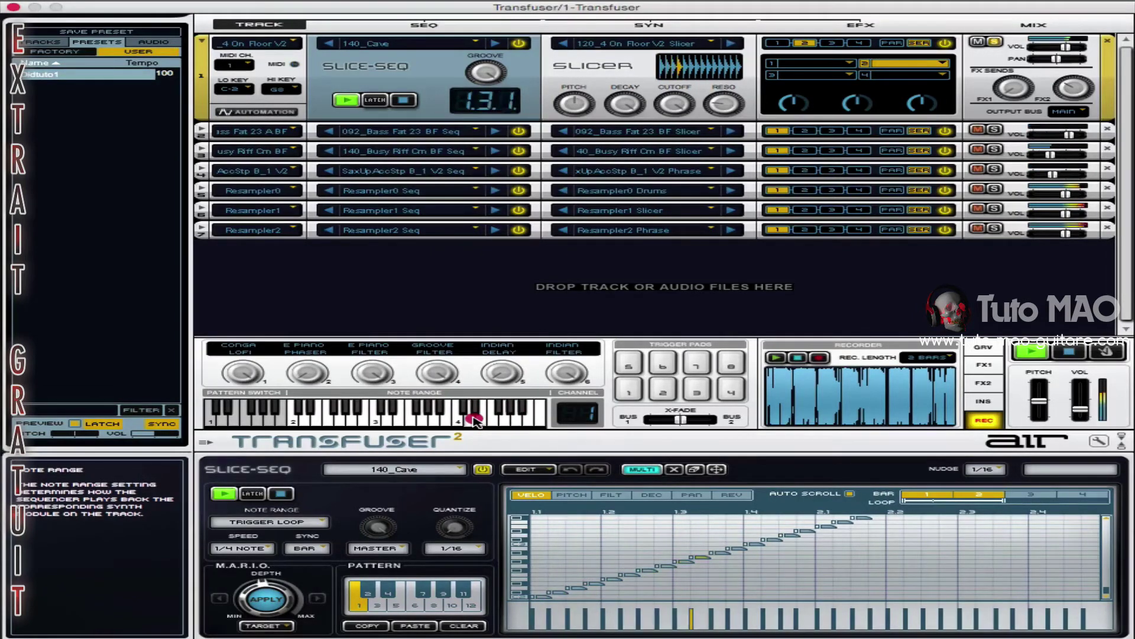
click(495, 409)
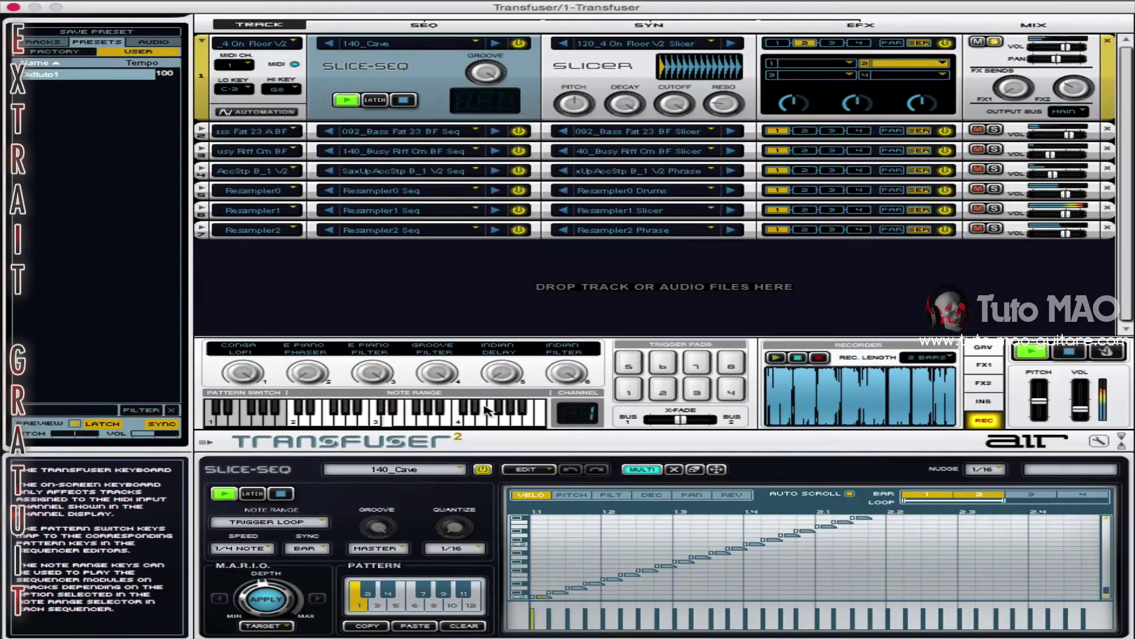
click(481, 411)
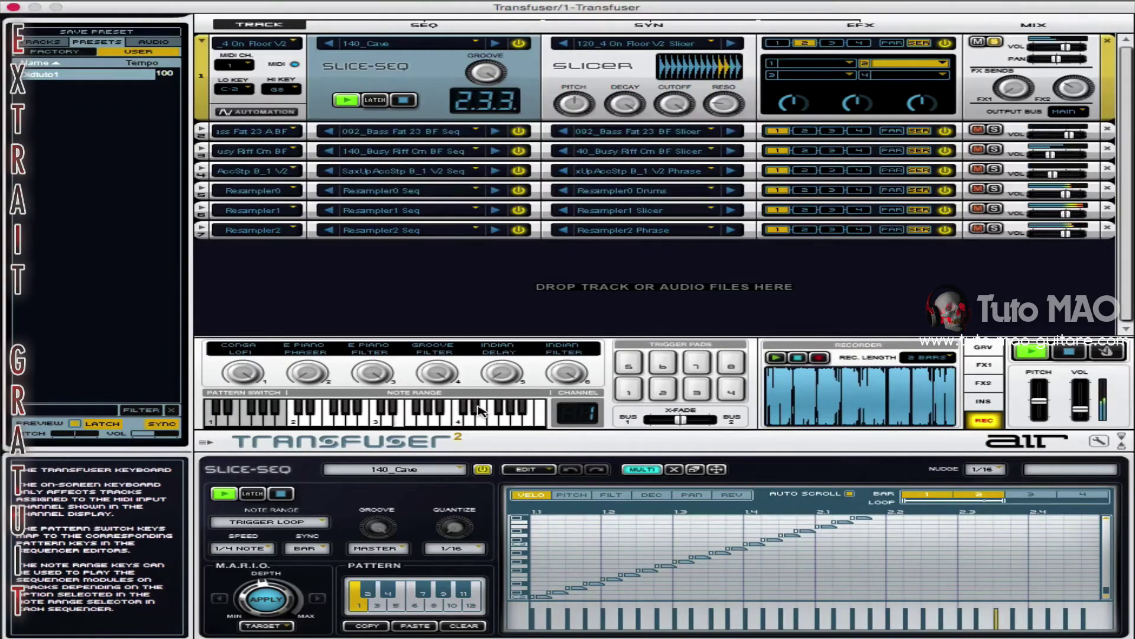
Stop playback, switch track 1's sequence to pattern 3 and play it
key(space)
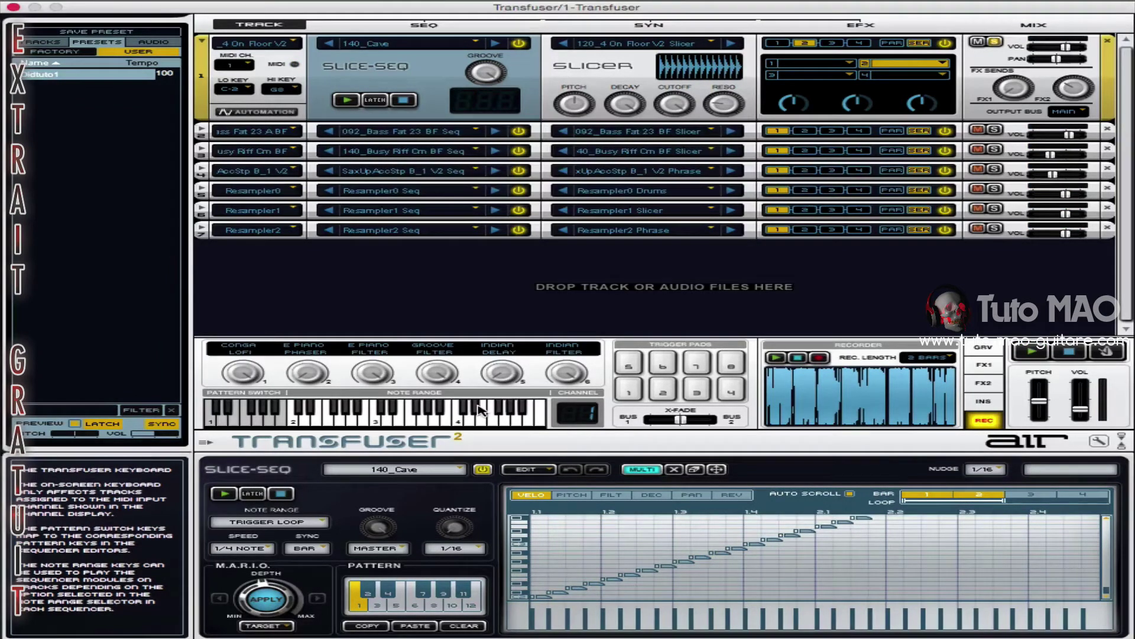
key(space)
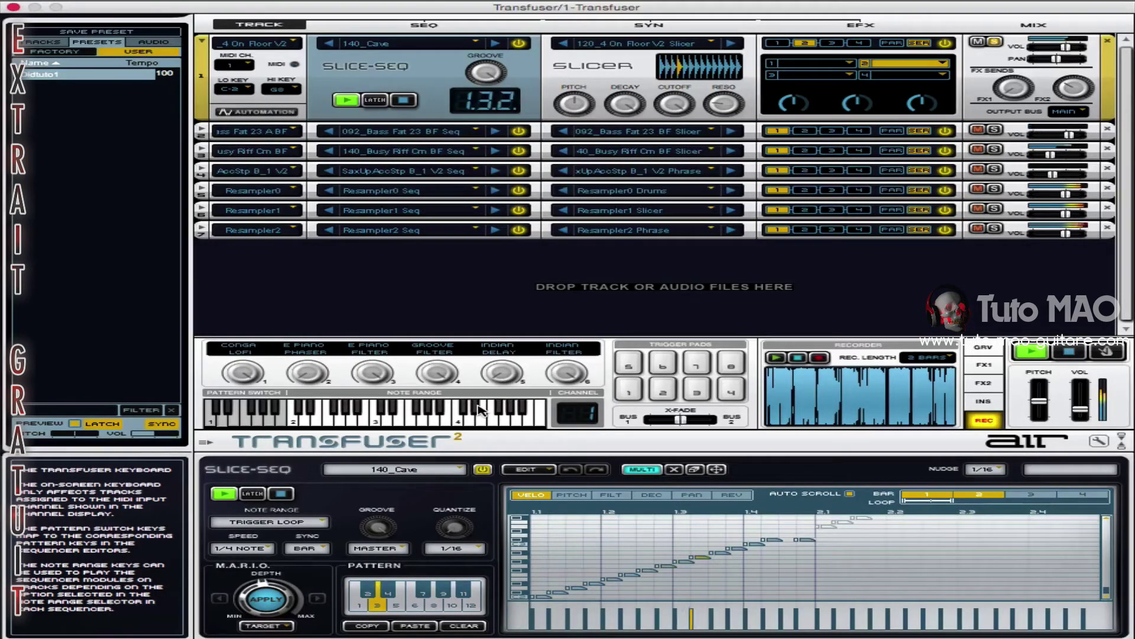
click(244, 421)
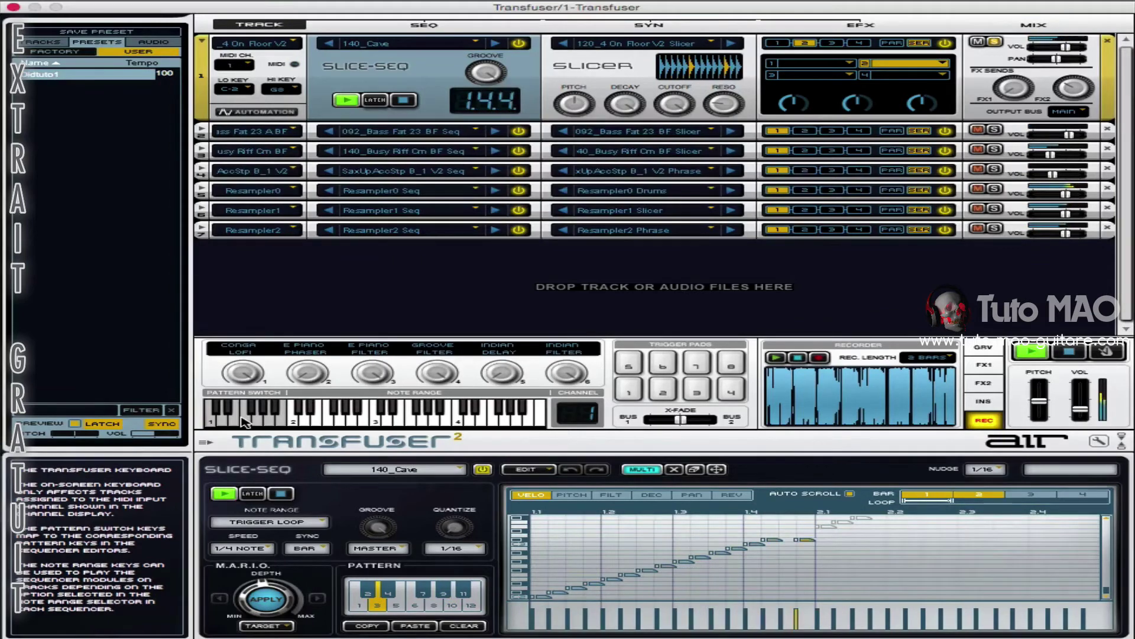
Set the note range of track 1's Slice-Seq to Play Slices and try it out
click(376, 68)
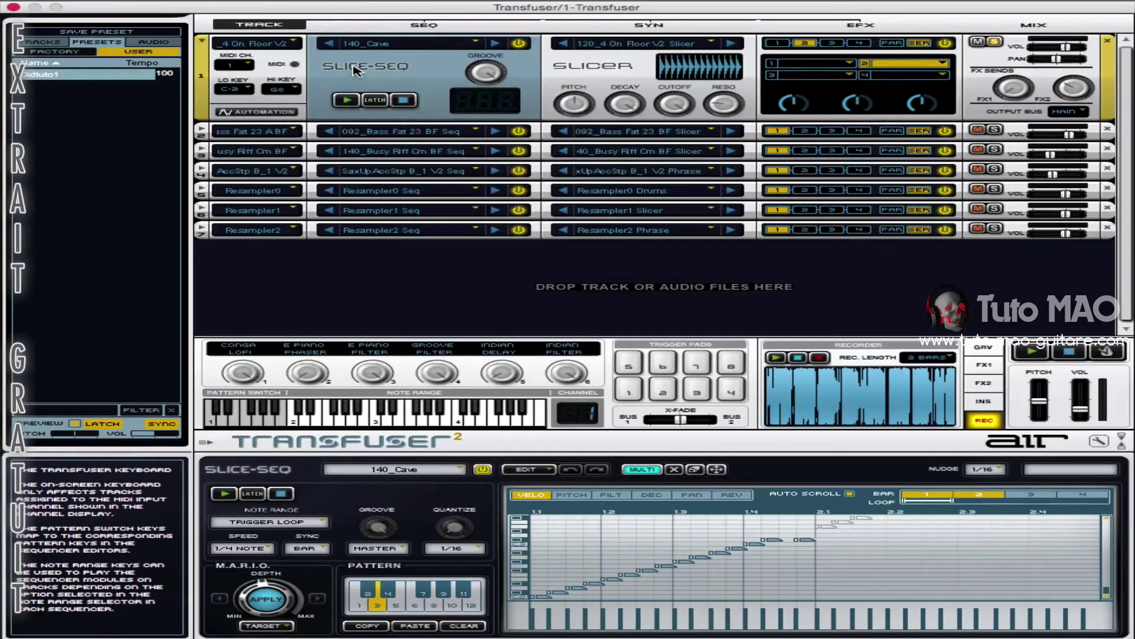
click(294, 522)
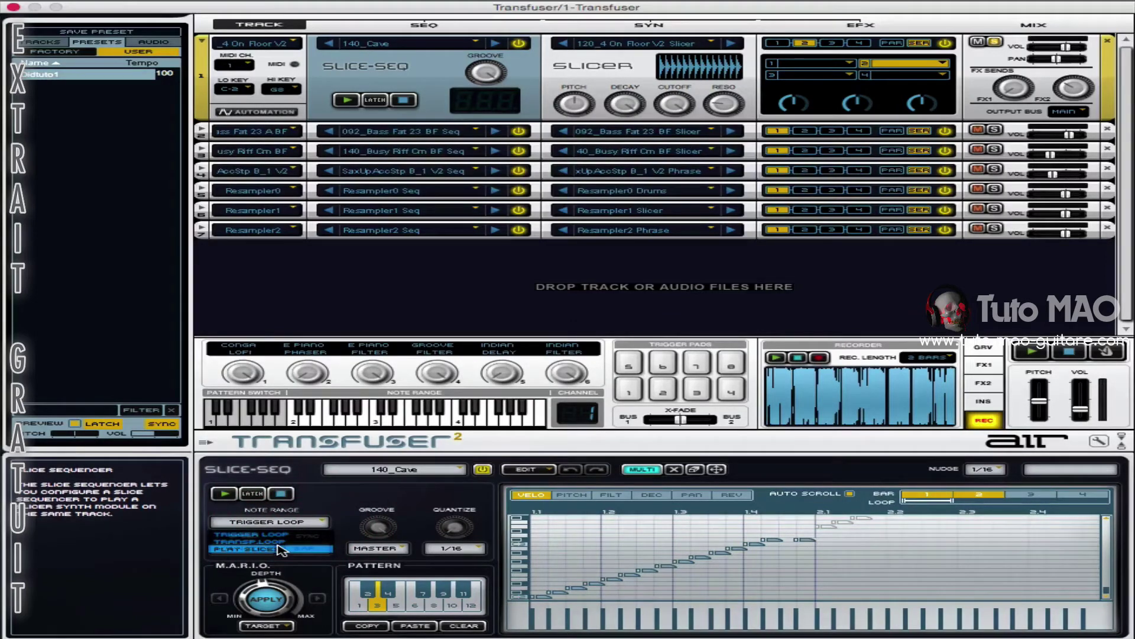
click(281, 549)
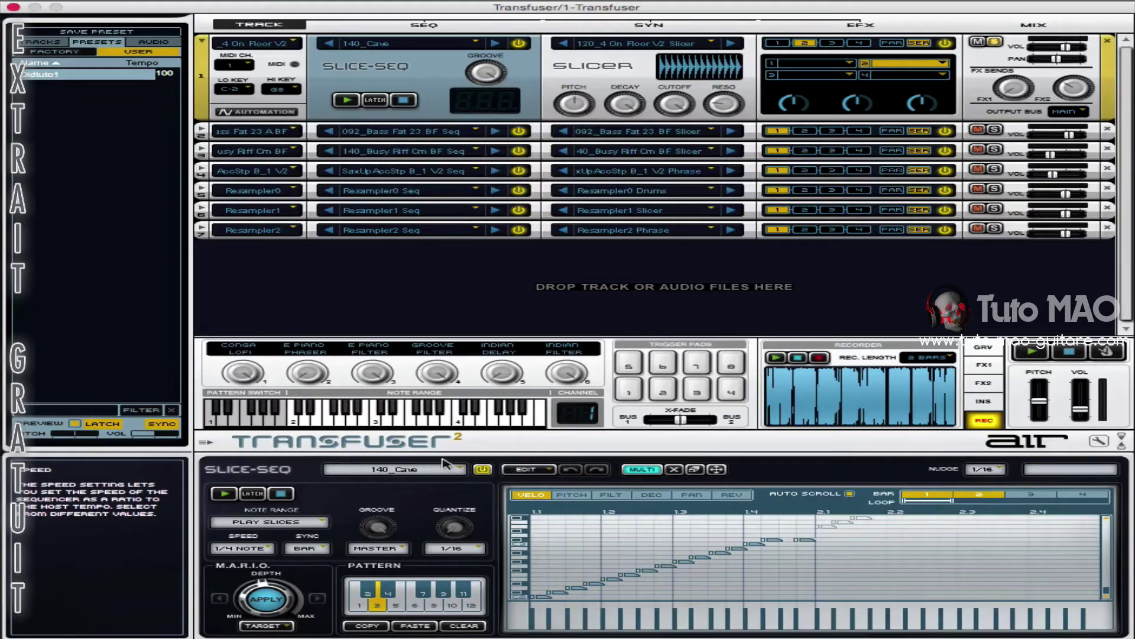
key(space)
Switch track 1's note range to Trigger Loop and on to Transp. Loop, and play several on-screen keyboard notes
click(321, 523)
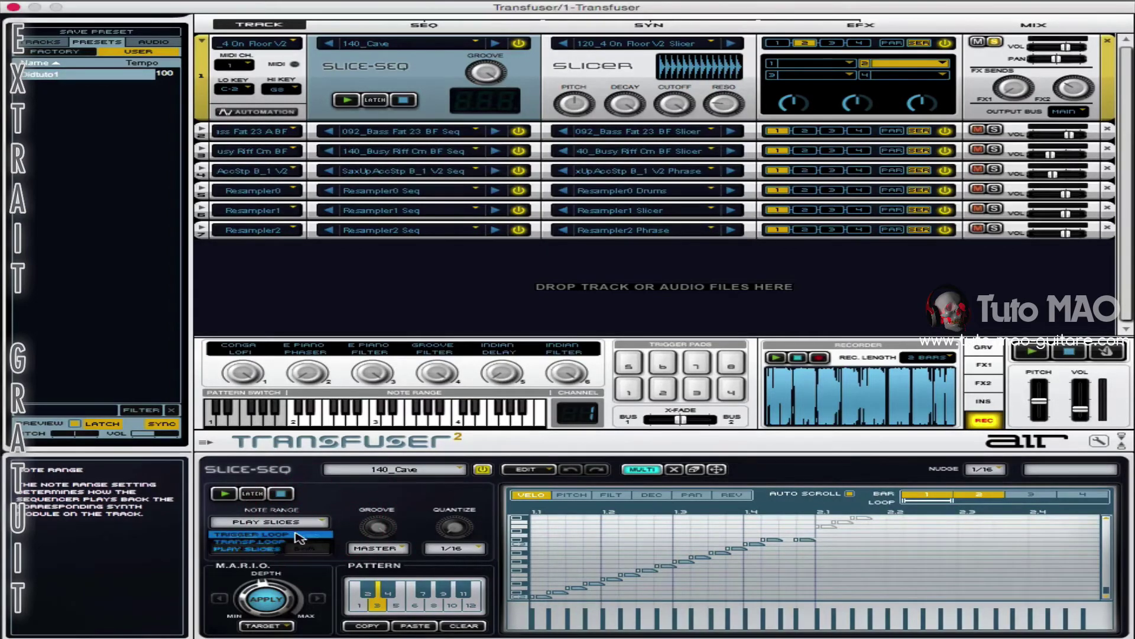
click(297, 535)
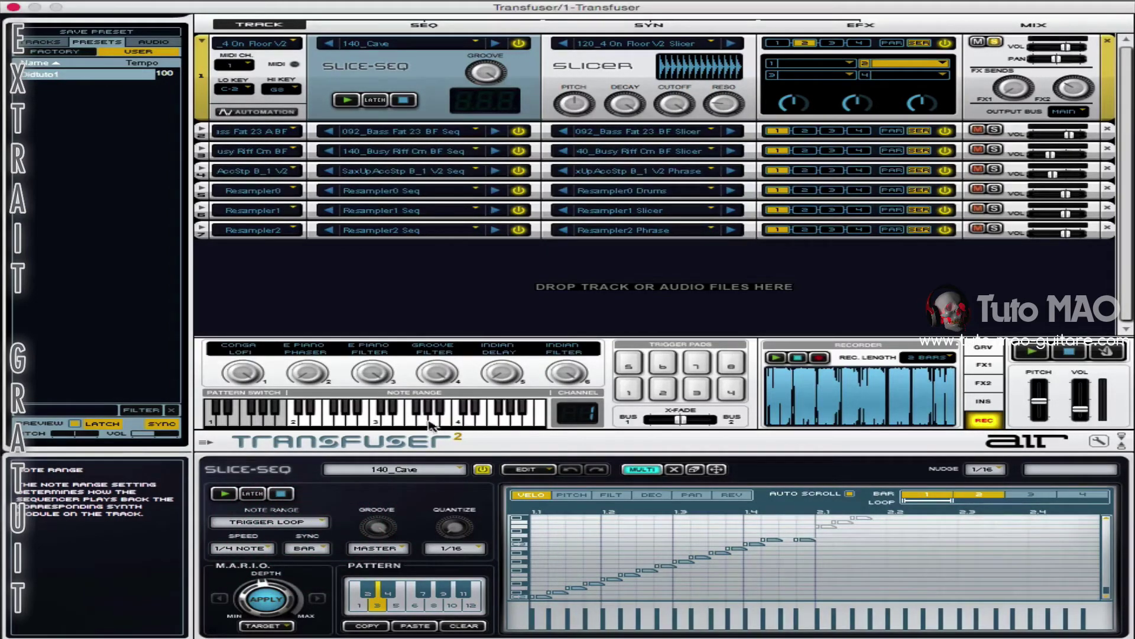
click(300, 523)
click(286, 536)
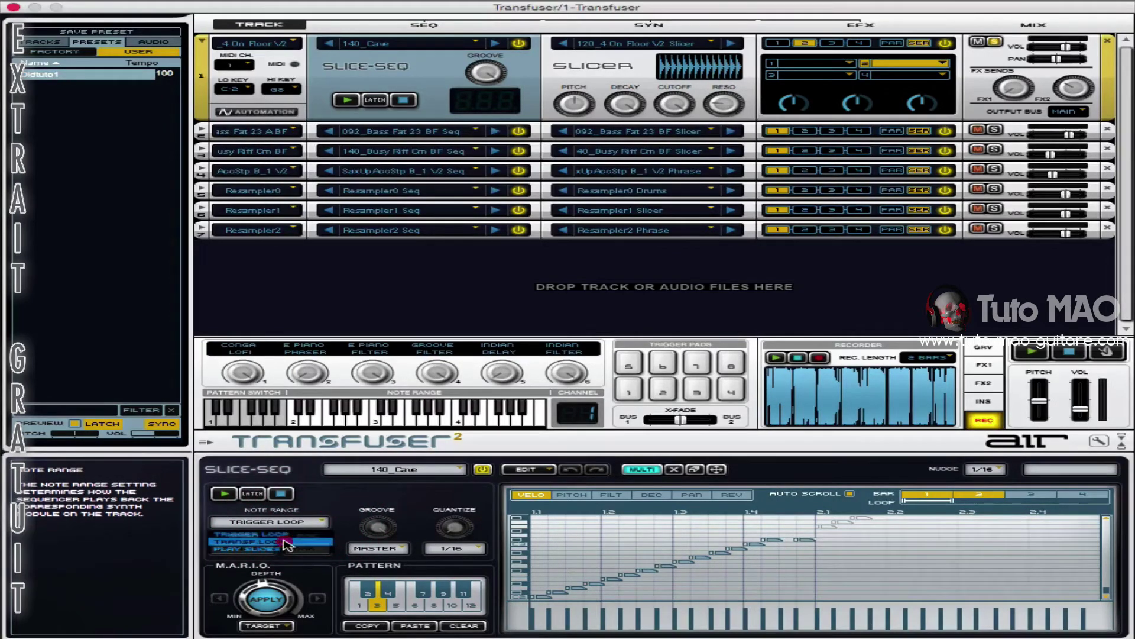
click(393, 423)
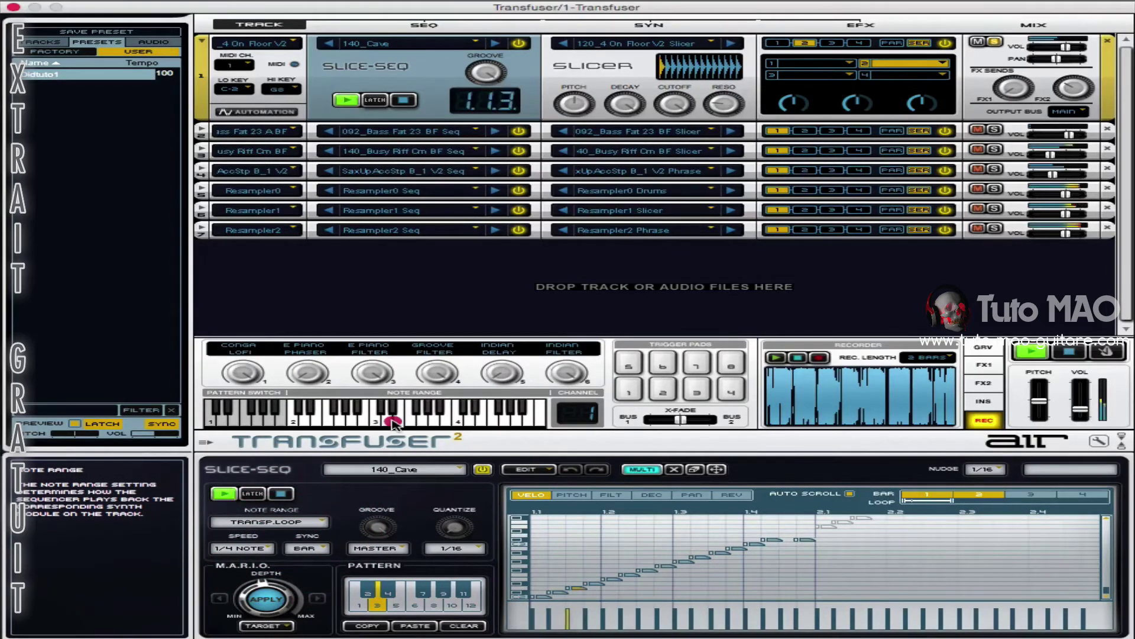
click(456, 420)
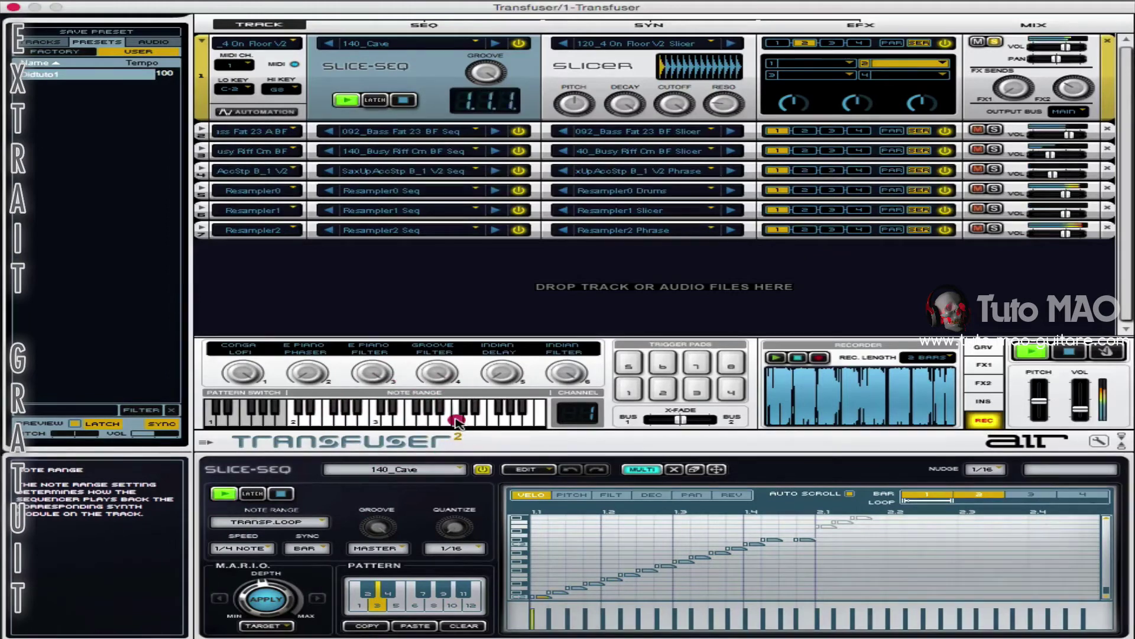
click(513, 419)
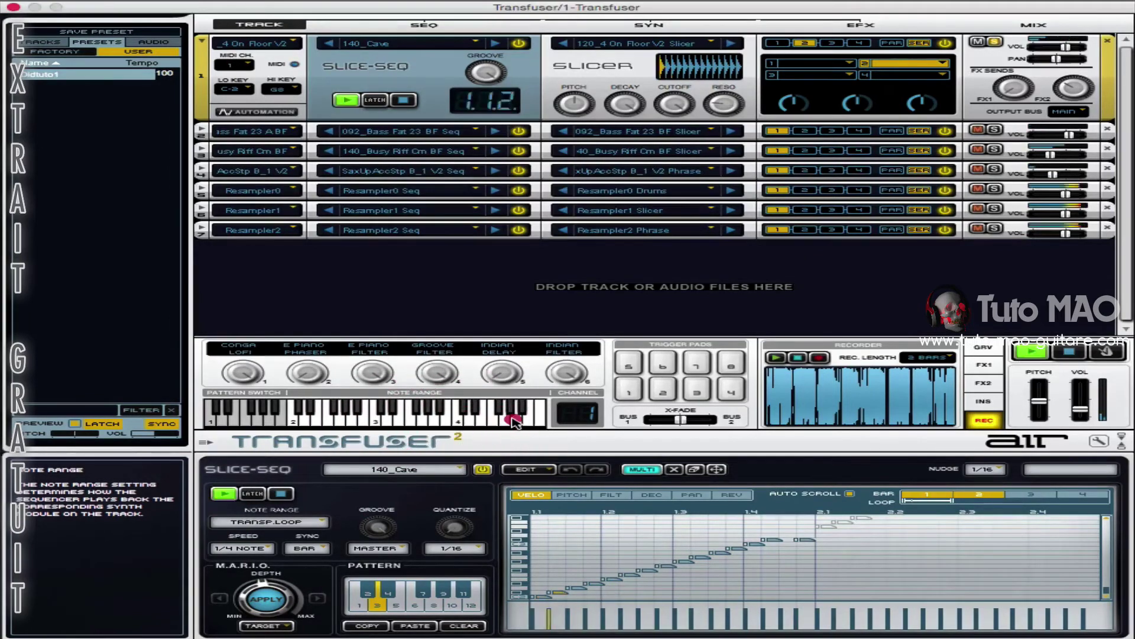
Set track 1's note range back to Play Slices
click(298, 524)
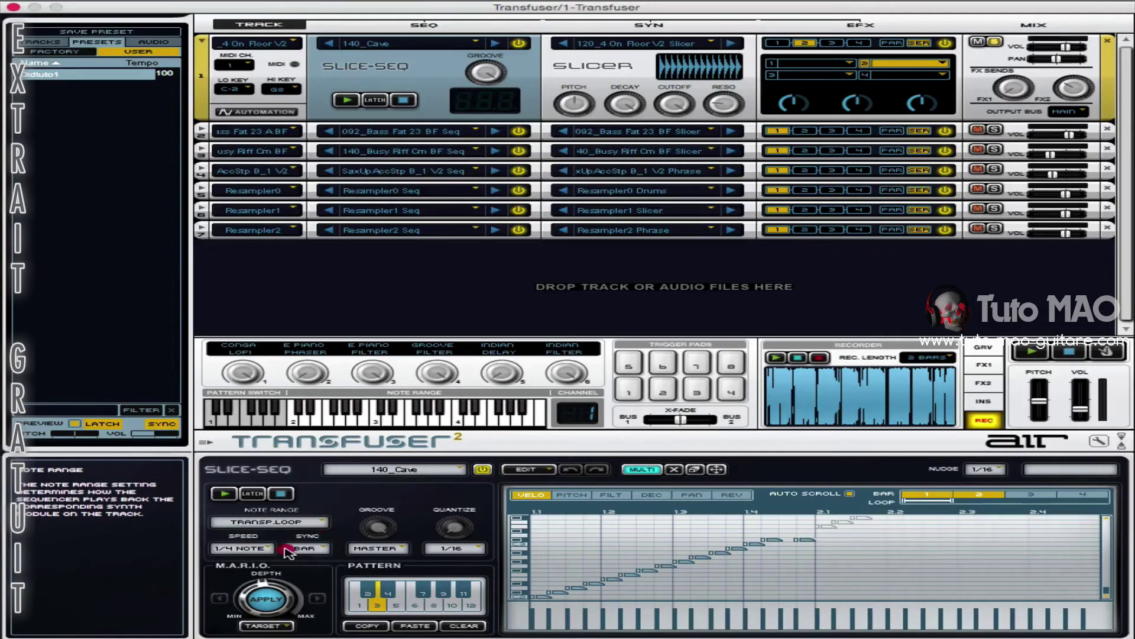
click(278, 549)
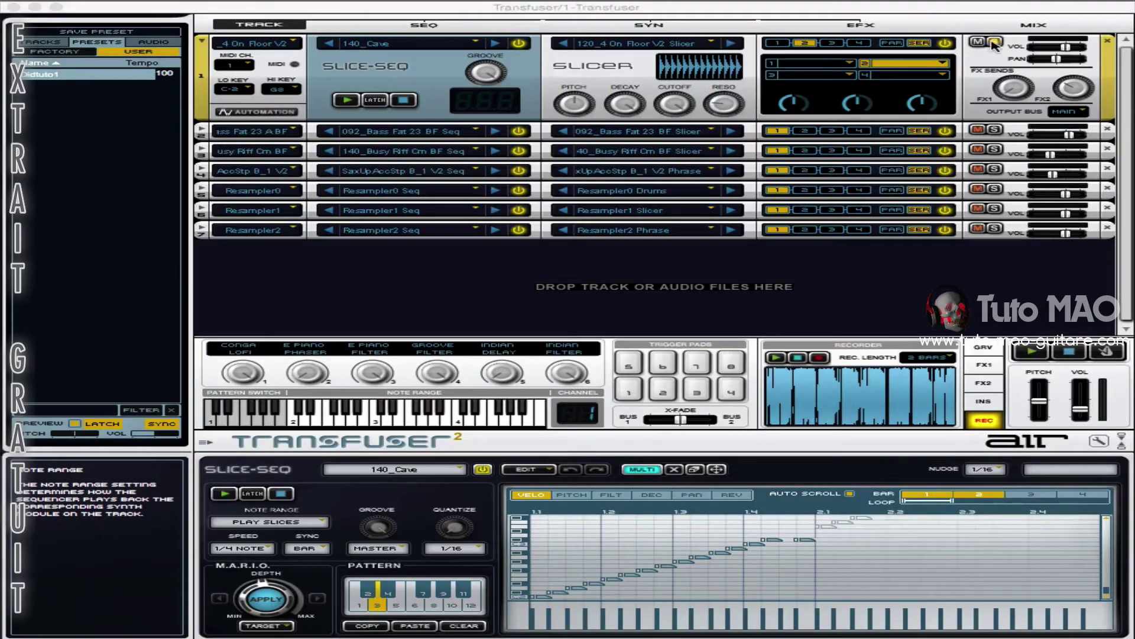
Move the solo from track 1 to track 2, leaving only track 2 expanded, and start its playback
click(995, 44)
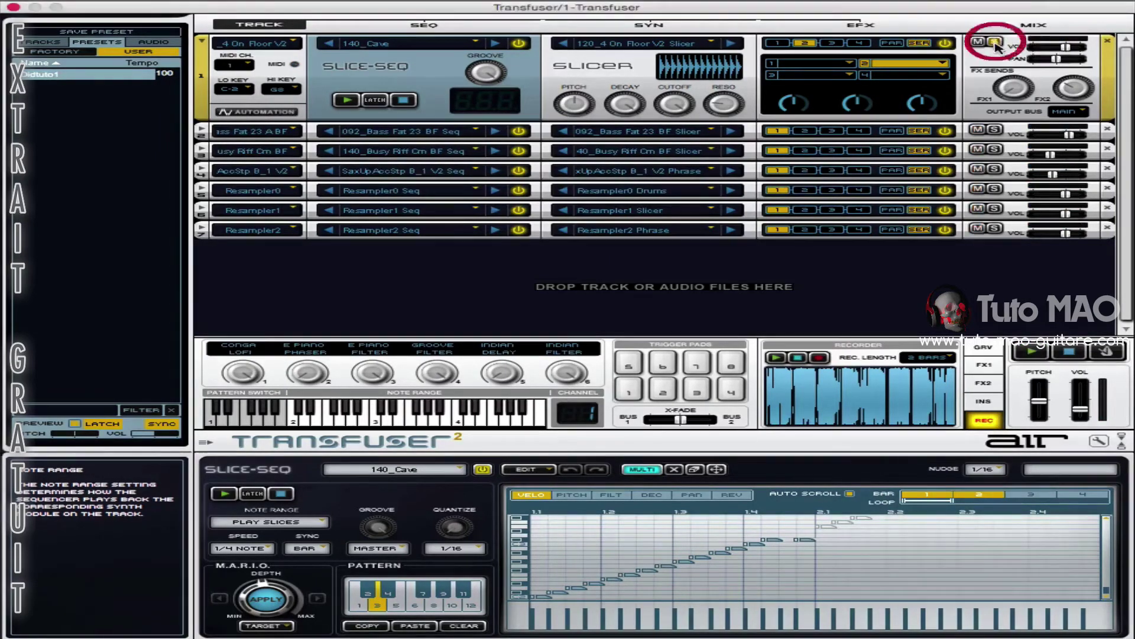
click(202, 44)
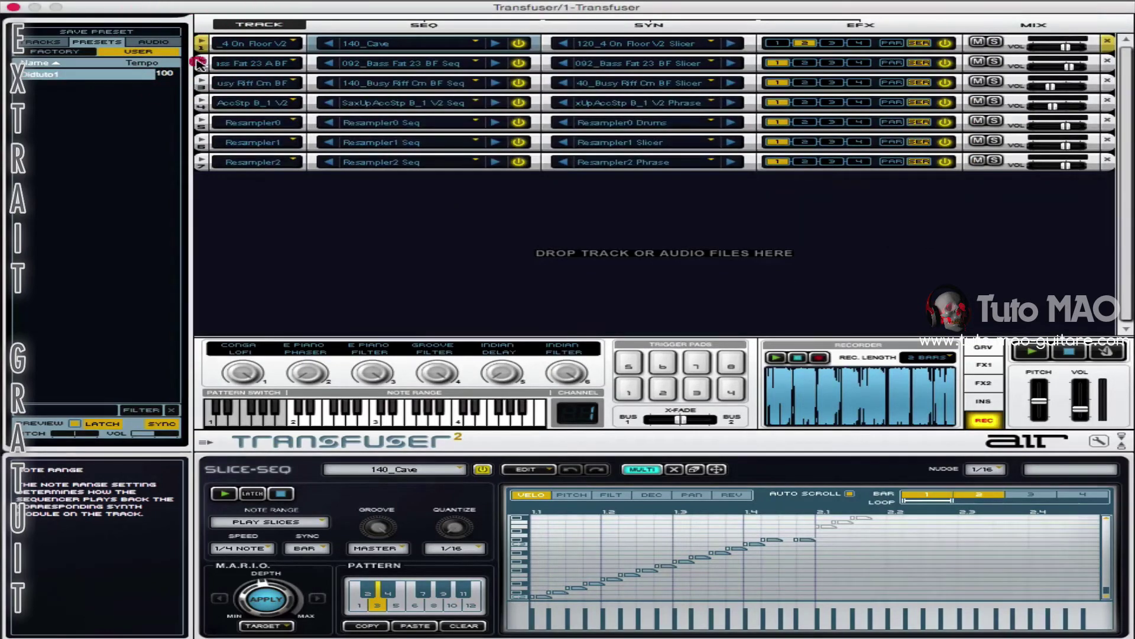
click(201, 63)
click(994, 61)
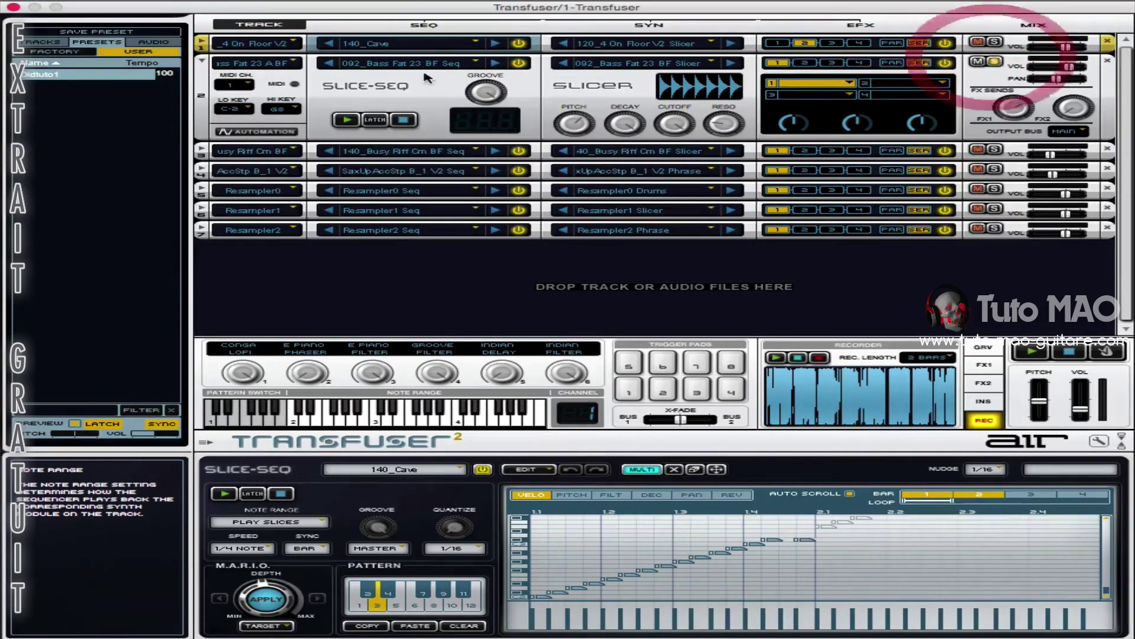
click(349, 118)
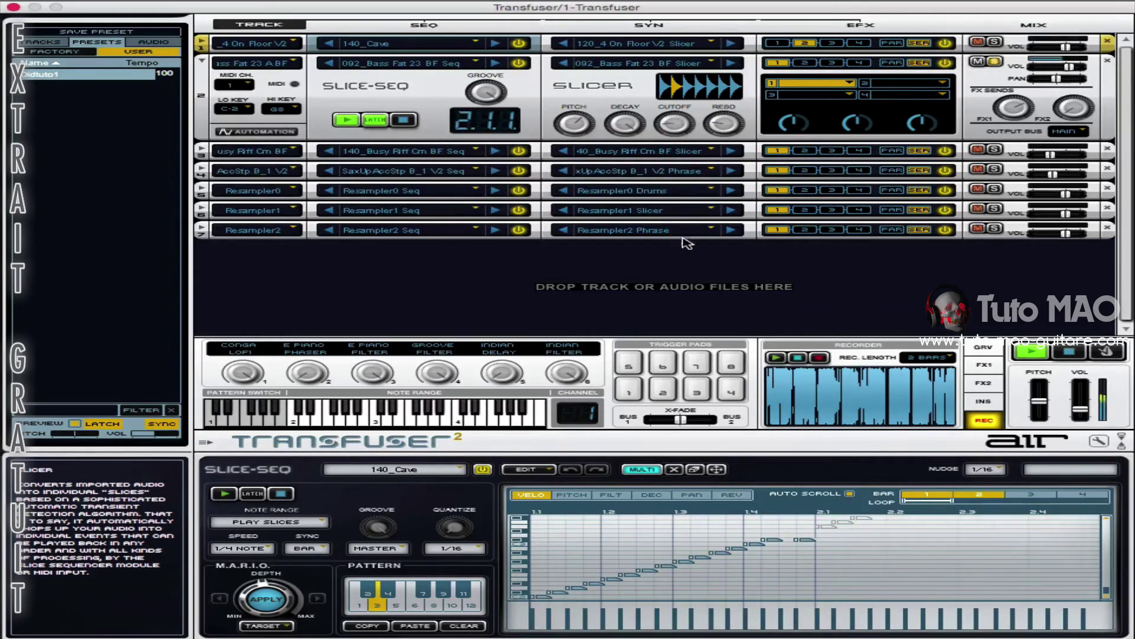
drag(681, 146, 684, 251)
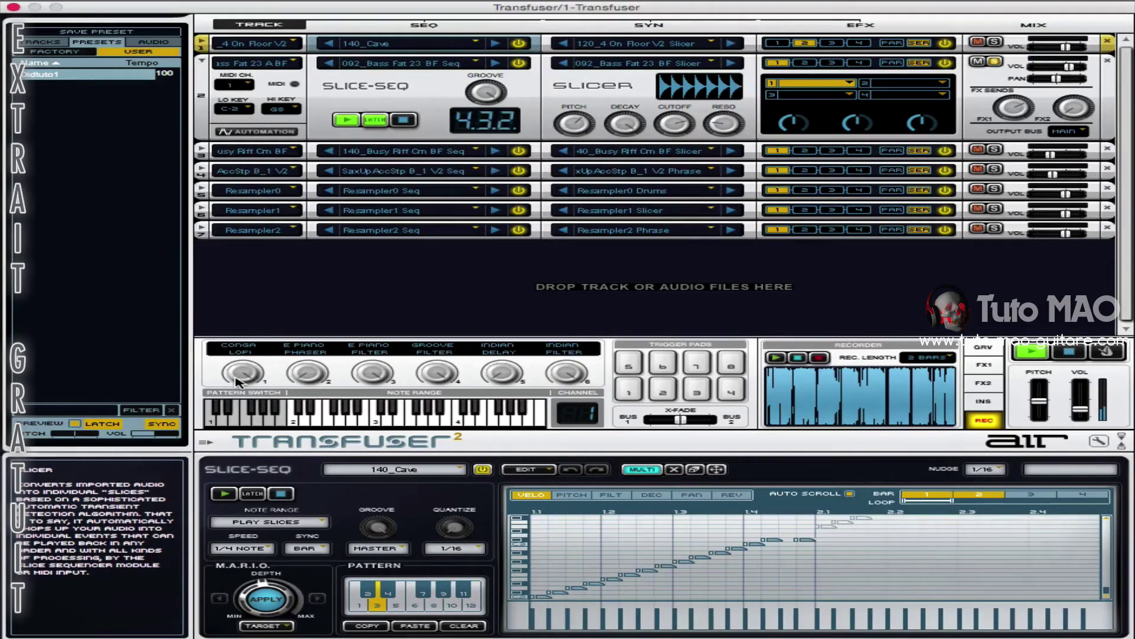
Assign the Cutoff of track 2's Slicer to smart knob 1 and try out the knob
right_click(673, 124)
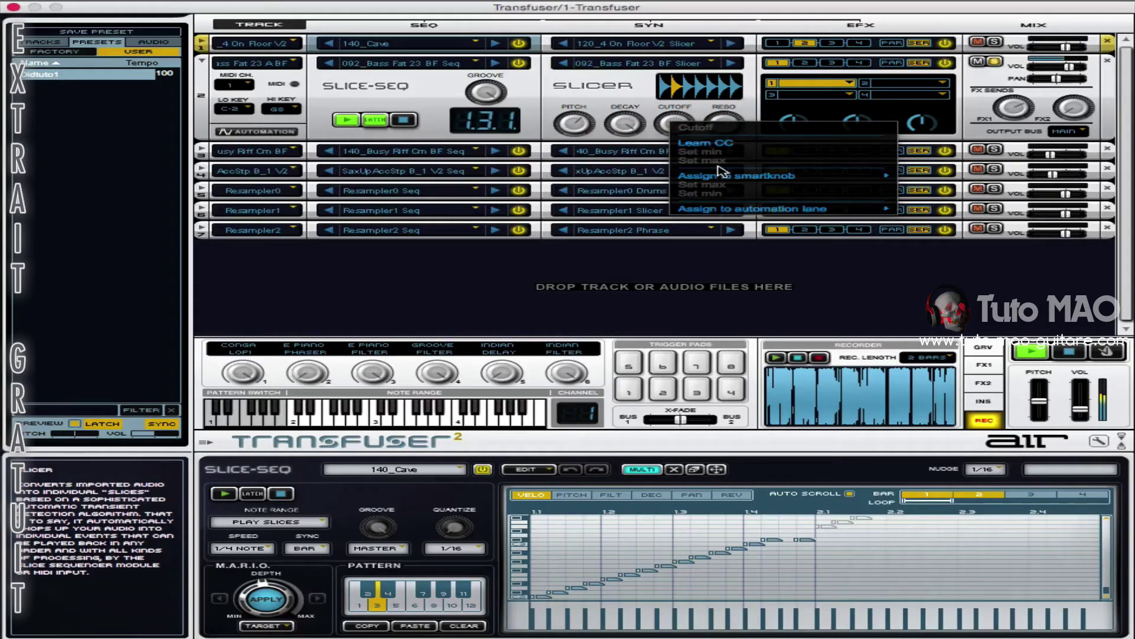
mouse_move(731, 178)
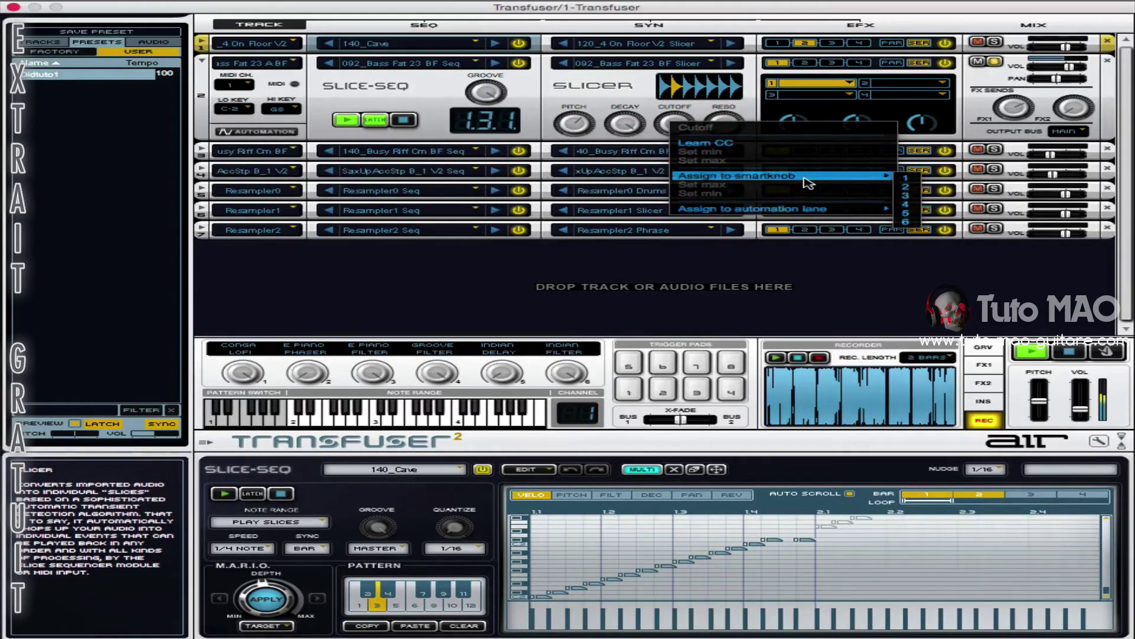
click(904, 179)
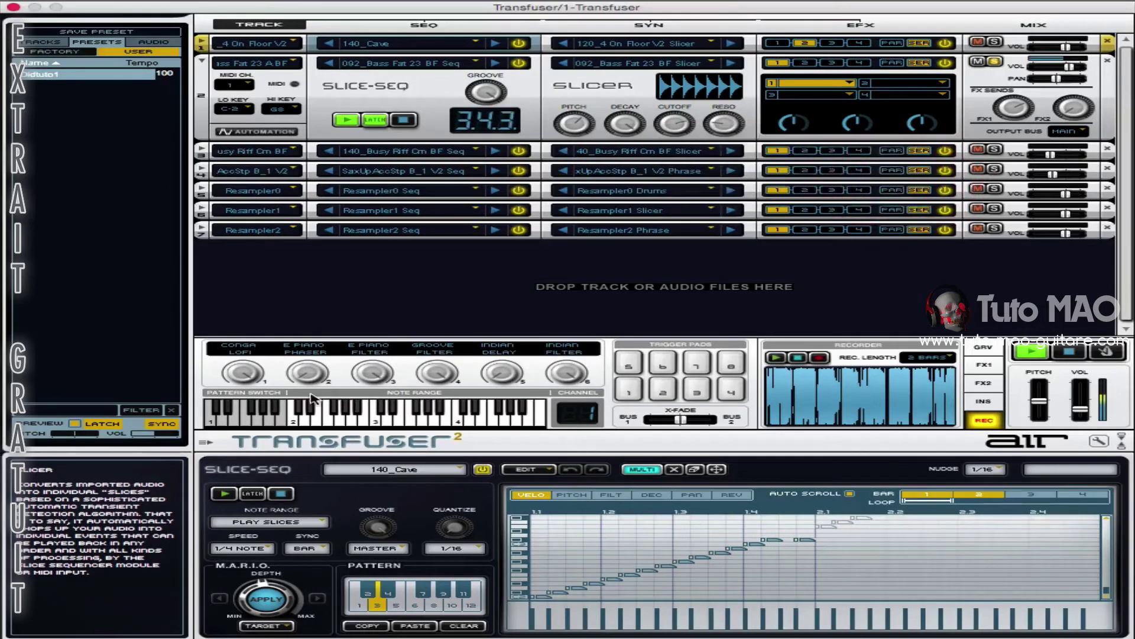
drag(239, 369, 270, 425)
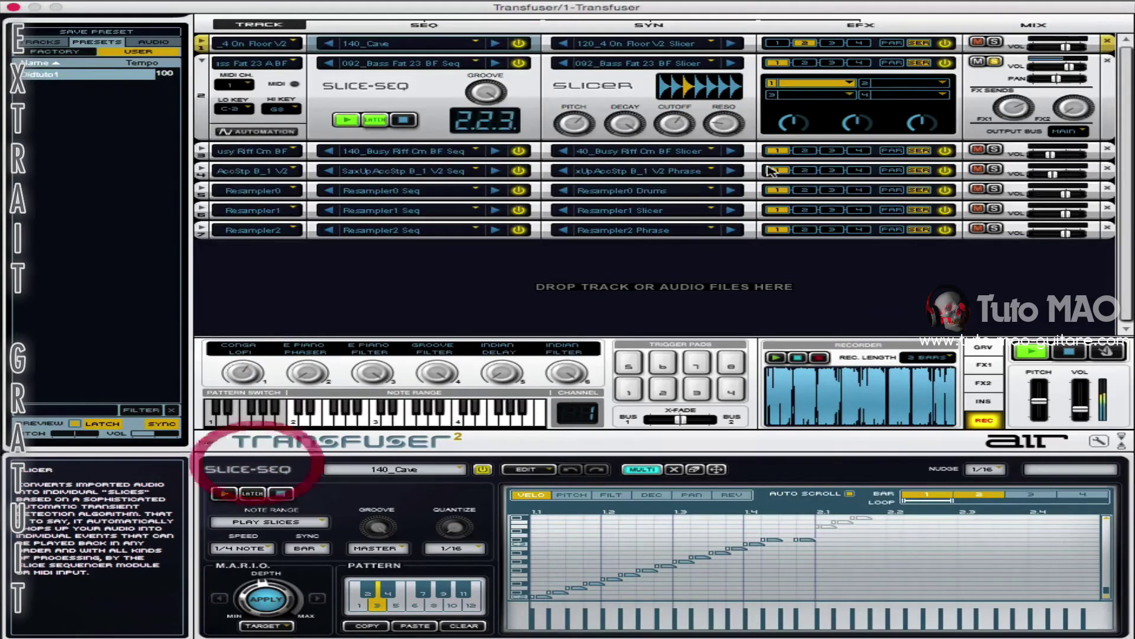
Assign the Reso of track 2's Slicer to smart knob 1 as well and turn the knob to hear both parameters
right_click(724, 125)
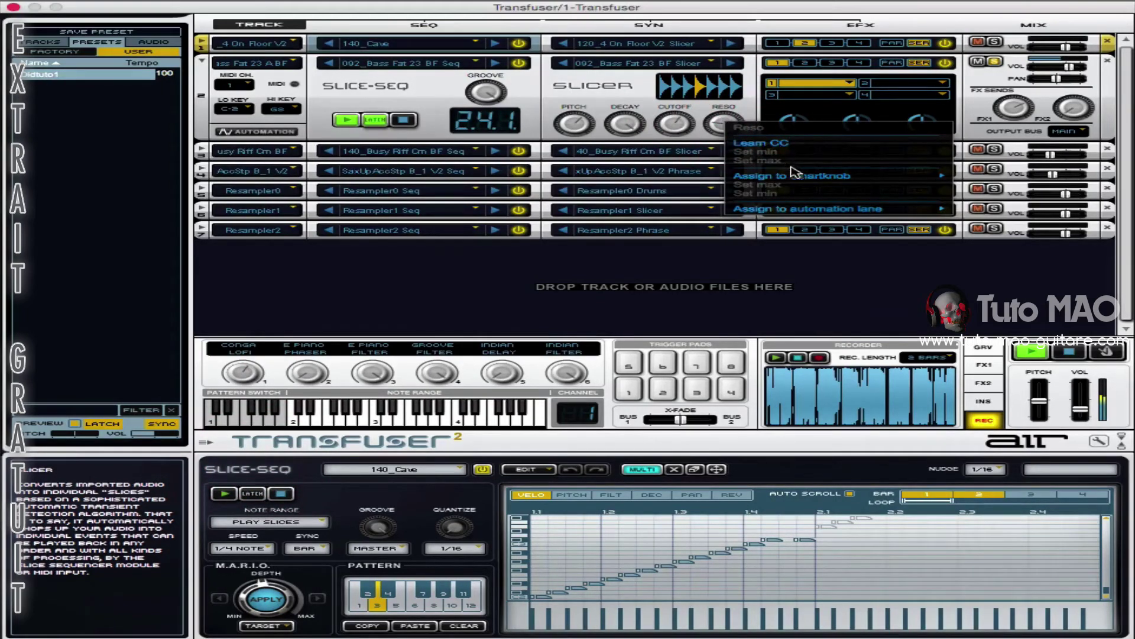
mouse_move(923, 176)
click(970, 177)
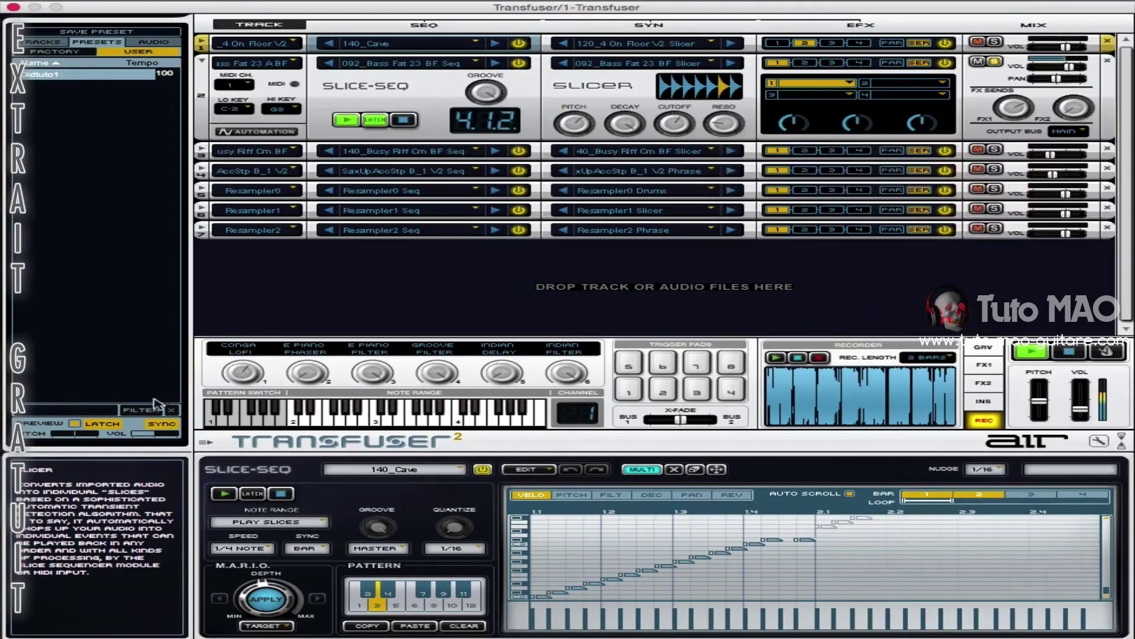
drag(236, 385, 246, 335)
Unsolo track 2, sweep smart knob 1 while the full groove plays, and stop all playback
click(996, 60)
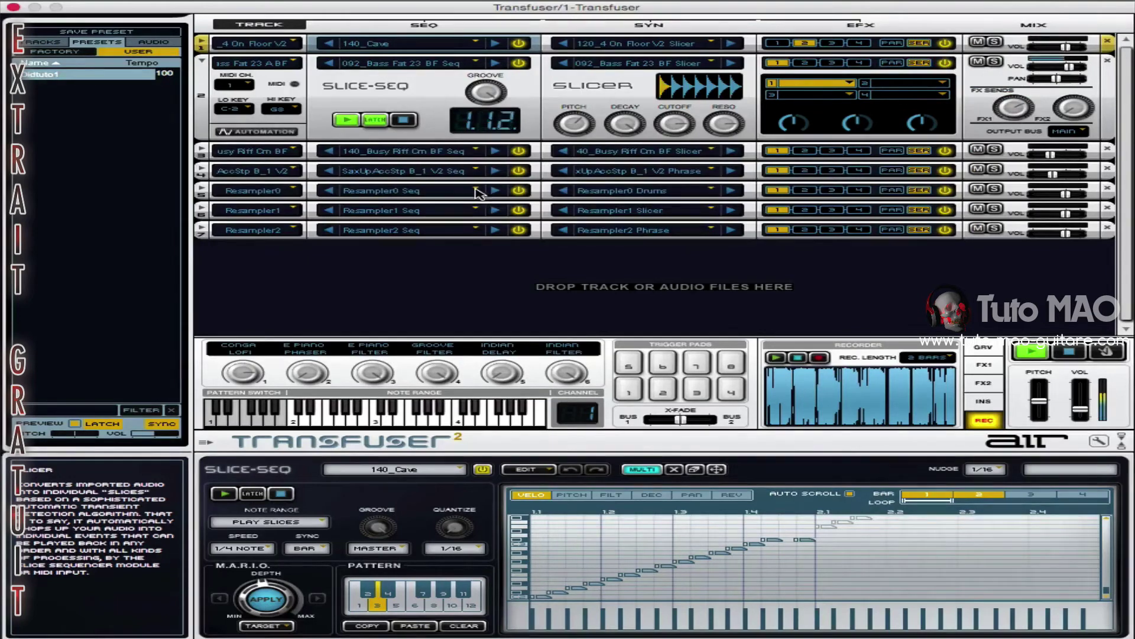
click(1071, 352)
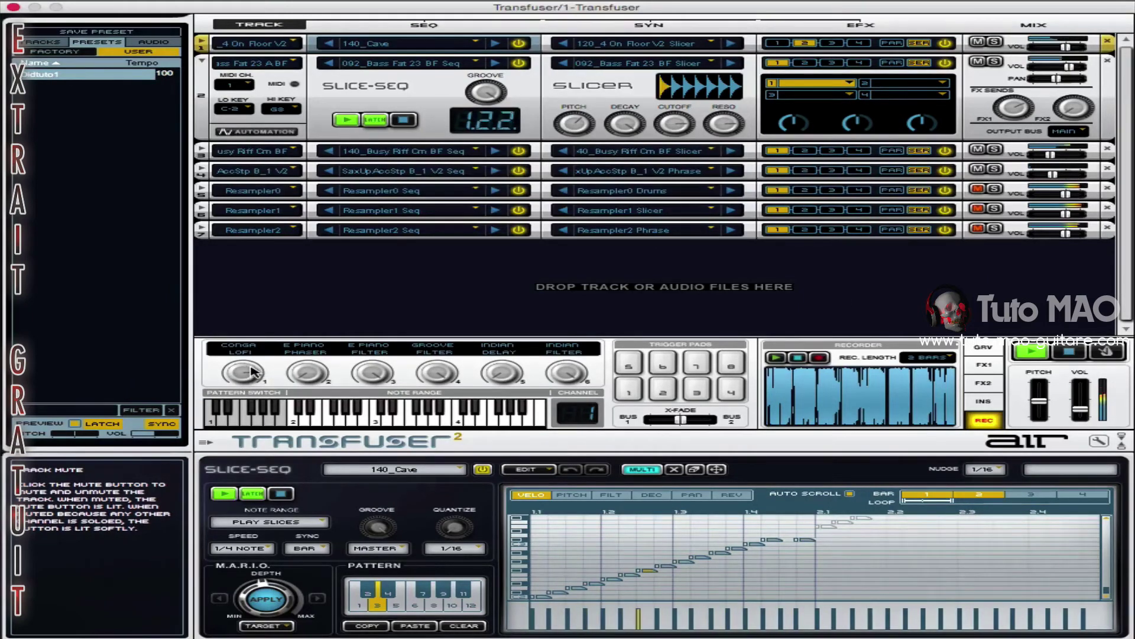
mouse_move(249, 371)
mouse_down()
mouse_move(250, 423)
mouse_move(253, 350)
mouse_move(224, 452)
mouse_move(271, 322)
mouse_move(244, 435)
mouse_up()
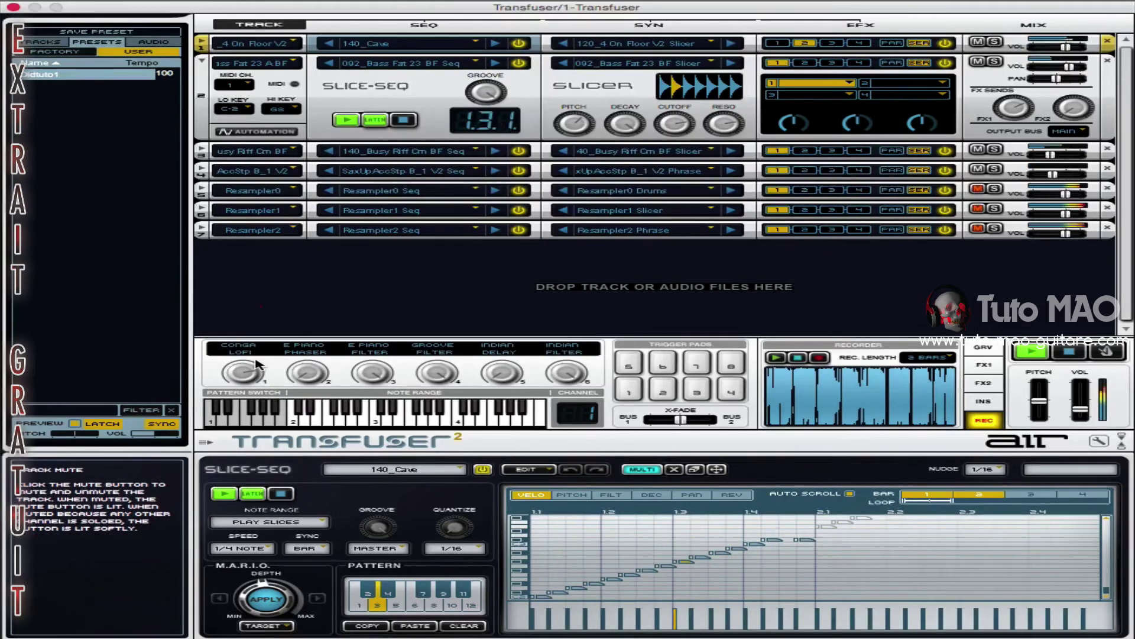
click(1078, 355)
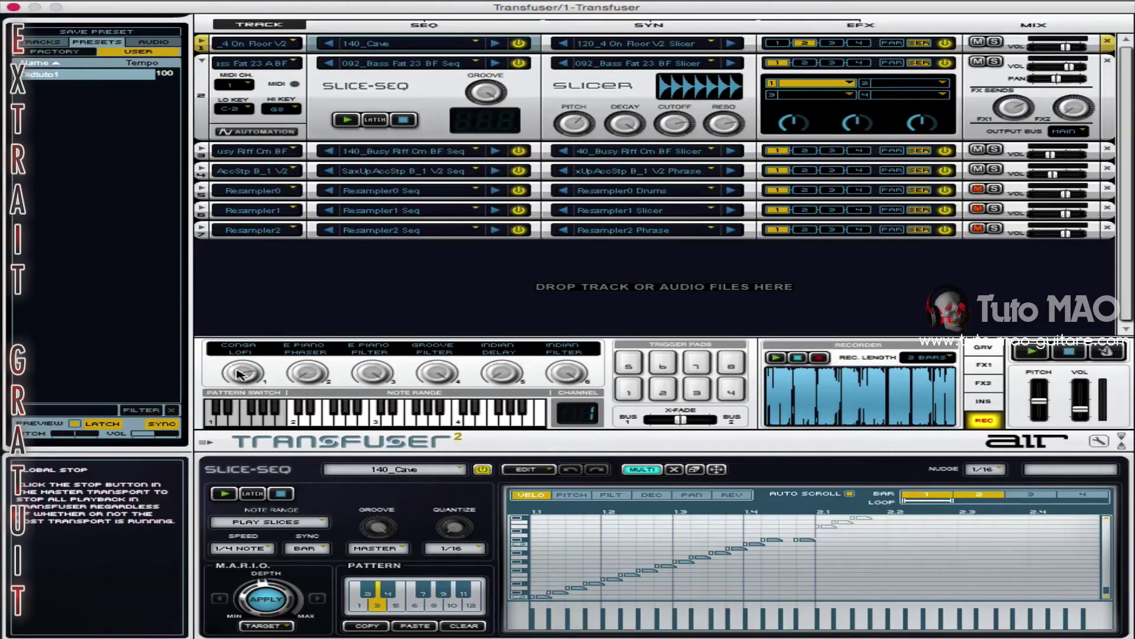
Start Learn CC for smart knob 1, and play the groove to try the knob before stopping playback
right_click(240, 373)
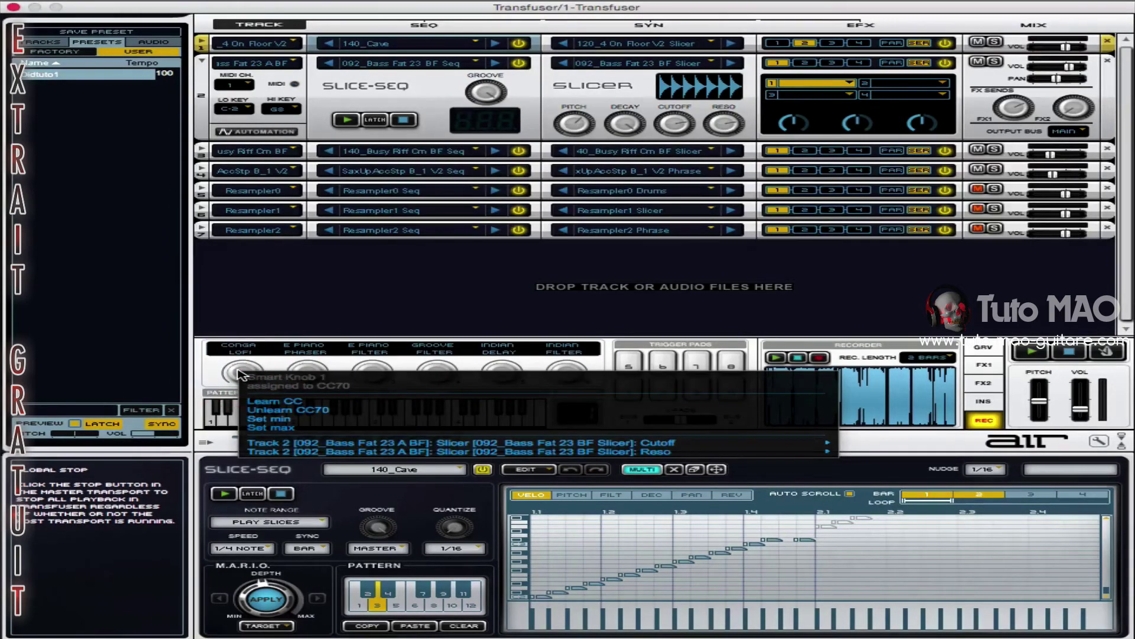
click(269, 402)
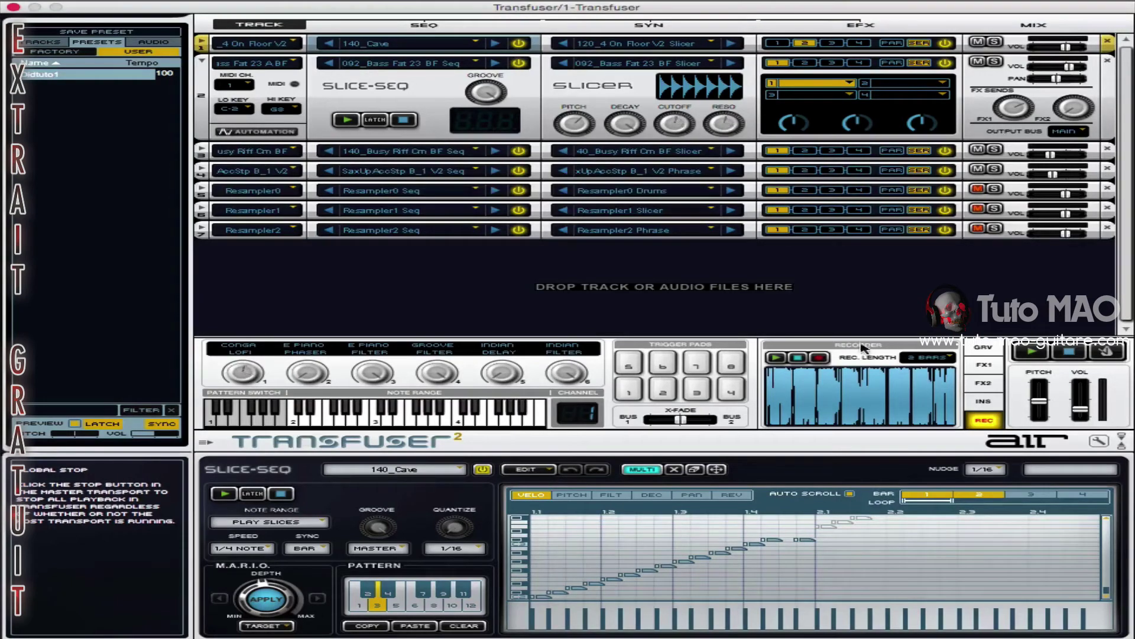
click(1013, 353)
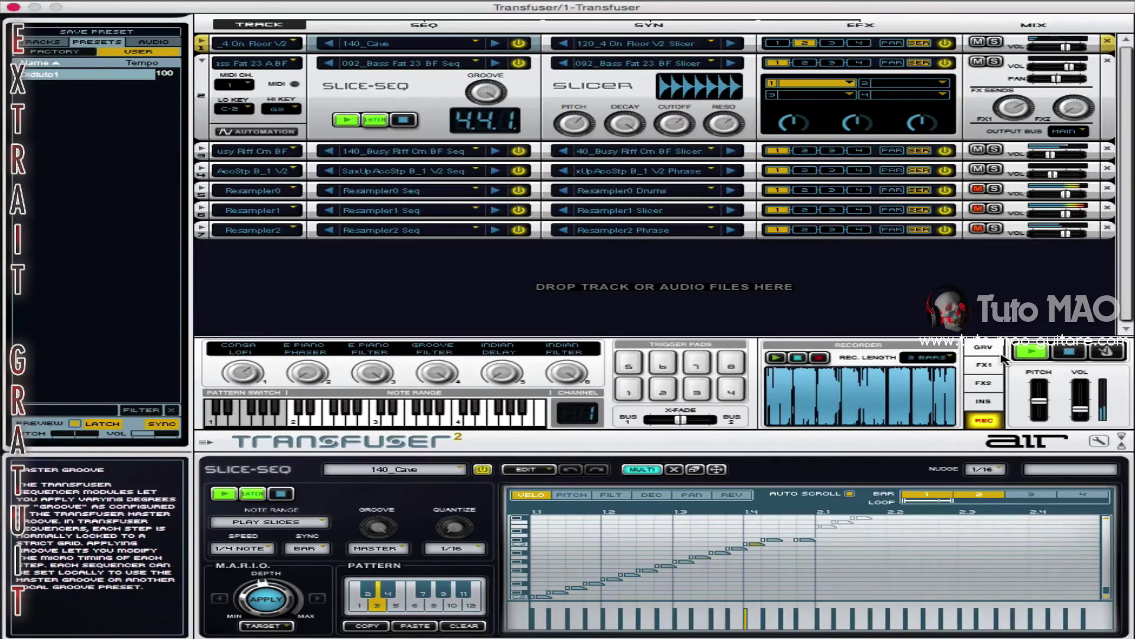
key(space)
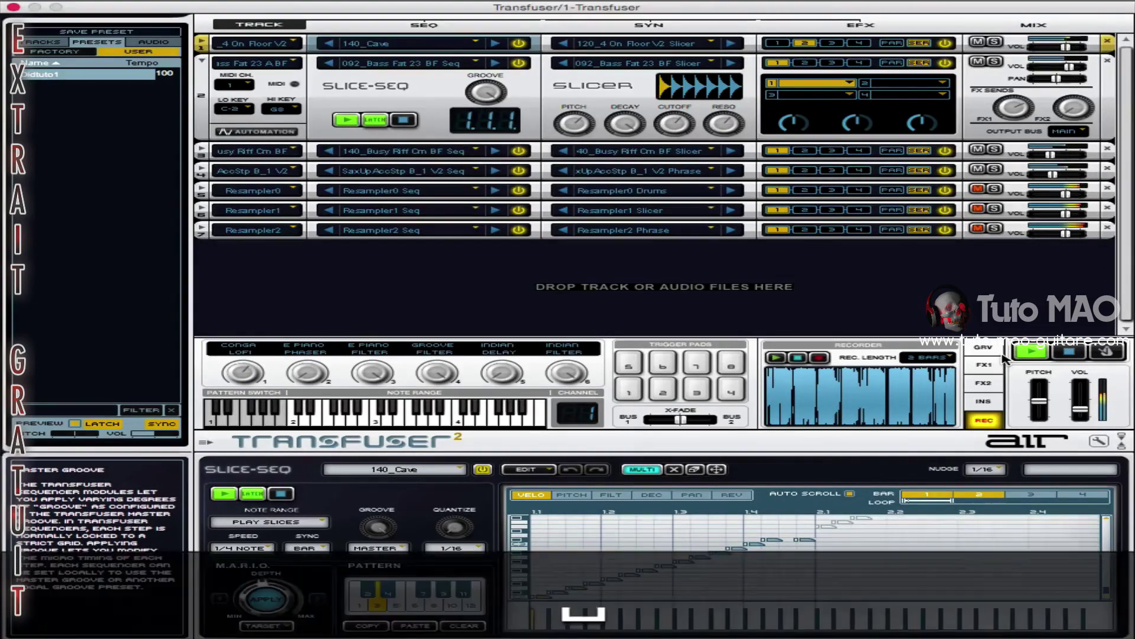
click(1068, 351)
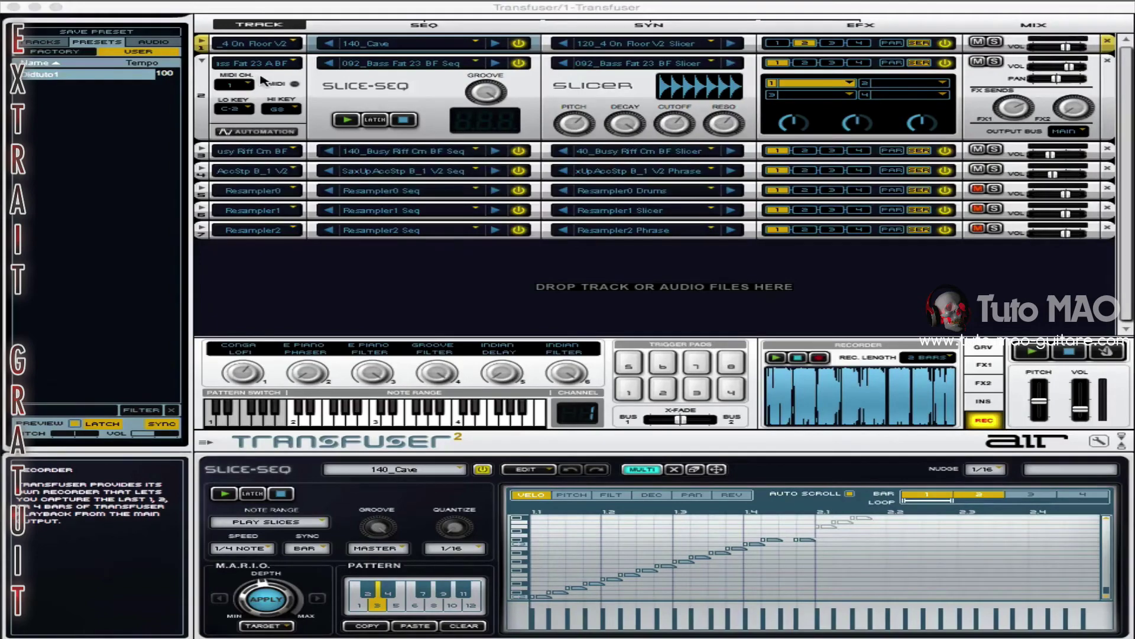
Expand track 1, assign its Slicer's Cutoff and Reso to smart knob 1, and play the groove to test the knob
click(203, 43)
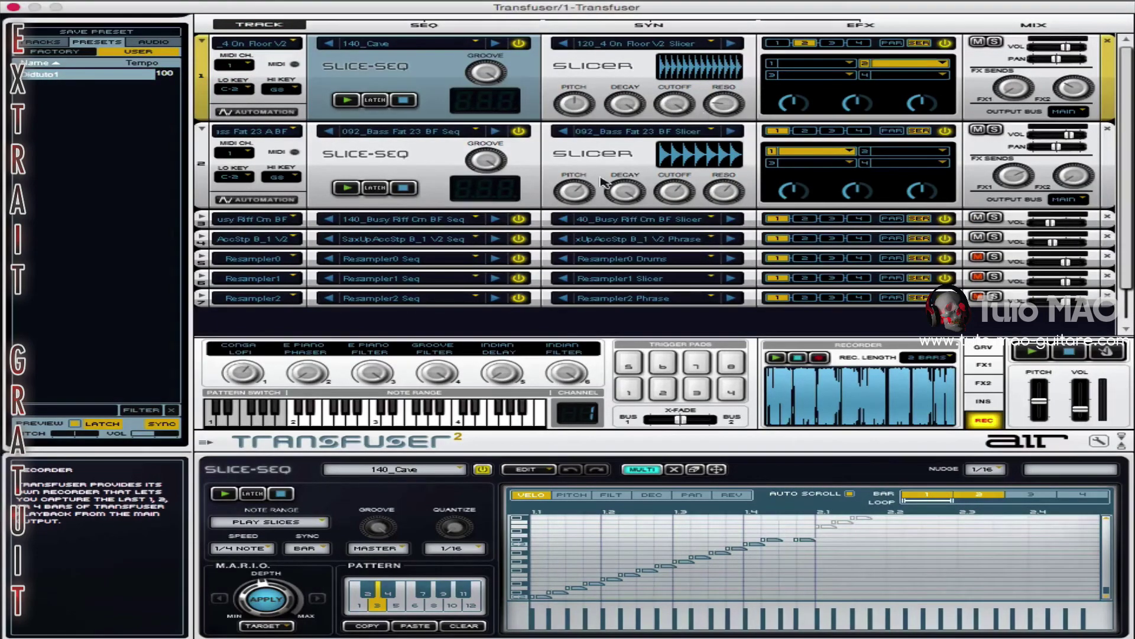
right_click(675, 105)
mouse_move(752, 158)
right_click(723, 104)
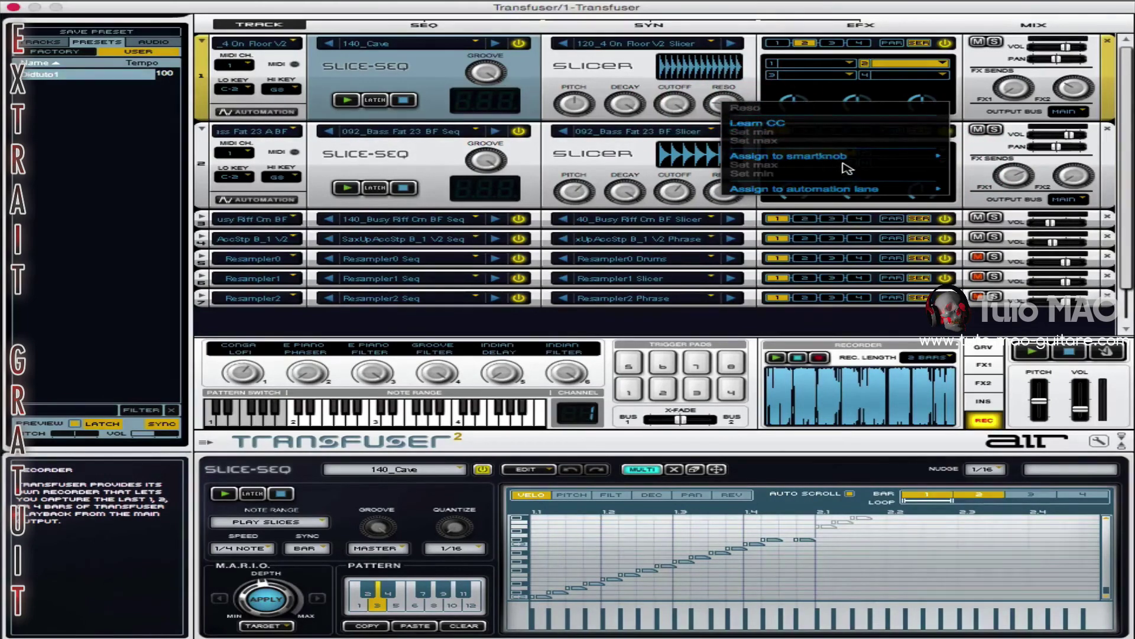
mouse_move(857, 157)
click(959, 158)
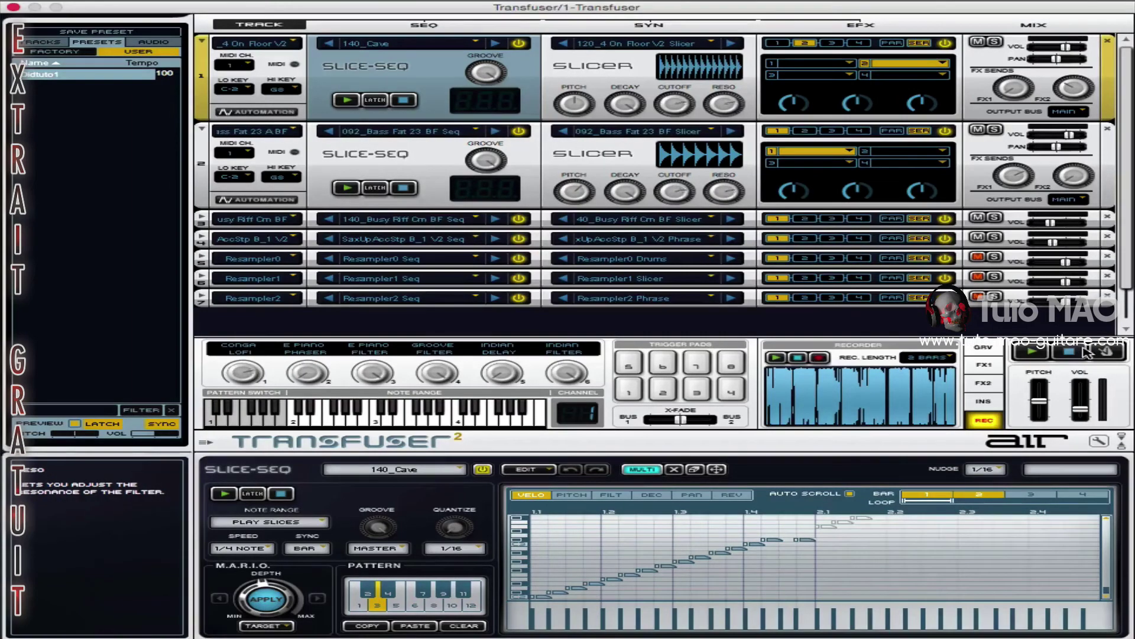
click(1041, 353)
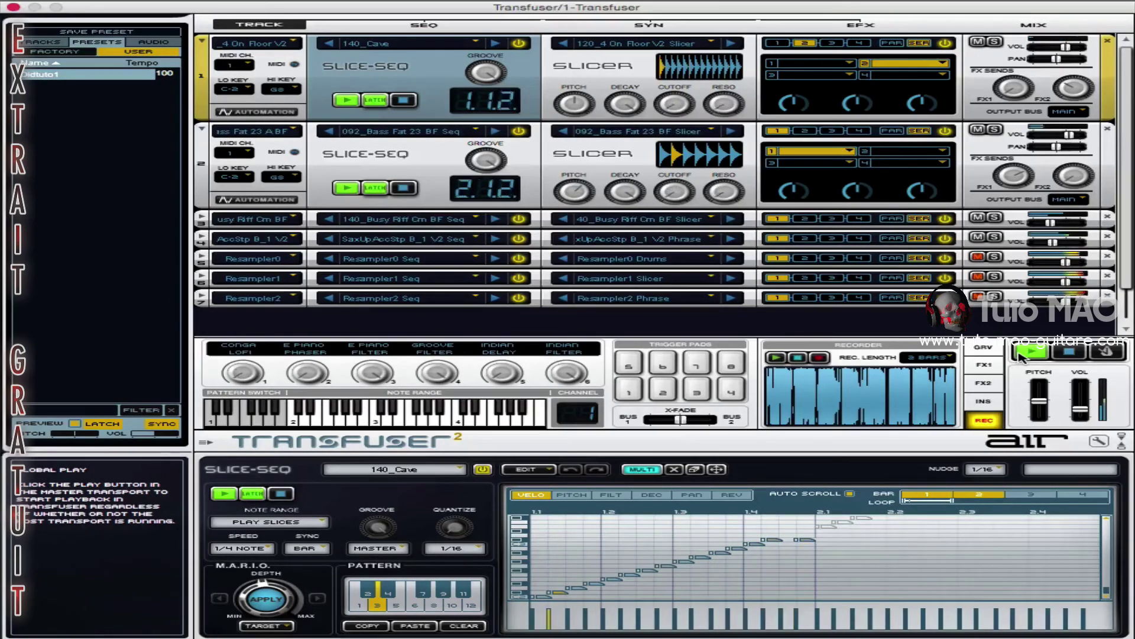
click(1064, 359)
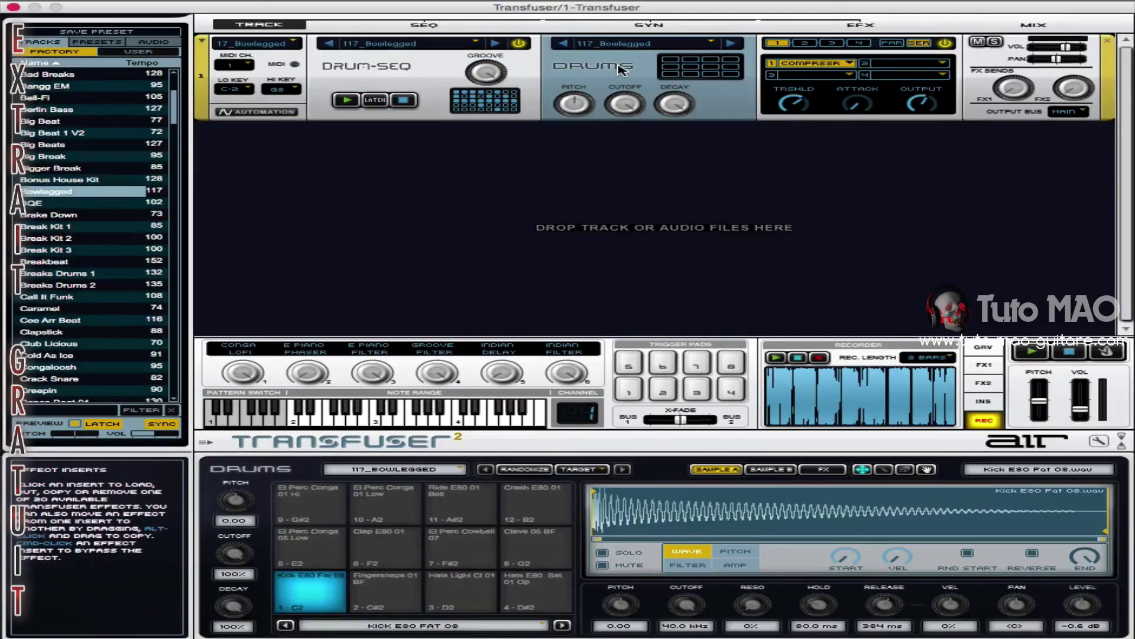
Open the Drums module of the Bowlegged track and briefly play its drum sequence
click(620, 65)
click(349, 101)
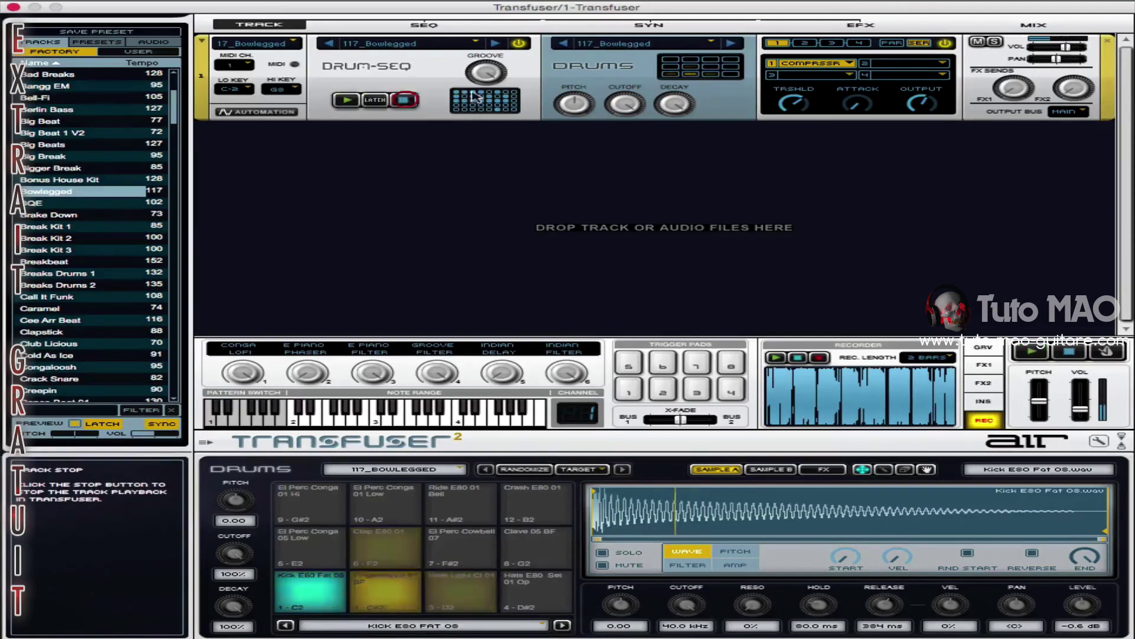
click(406, 100)
click(618, 70)
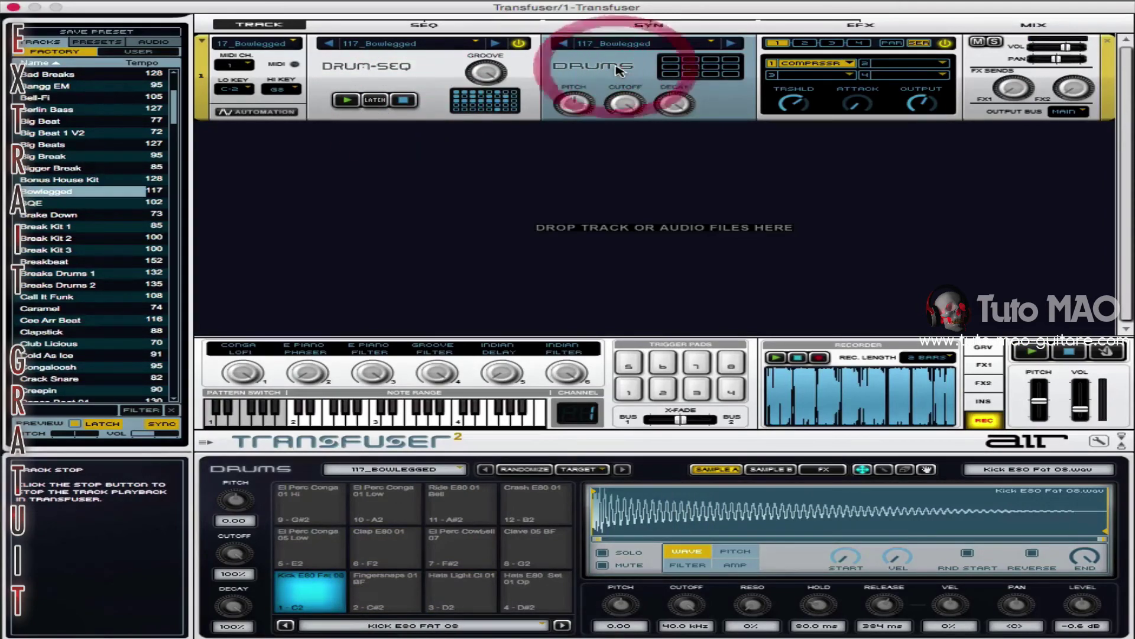
Audition several Drums pads, including Clap E80 01, Ride E80 01 Bell and Crash E80 01, ending on El Perc Conga 01 Low
click(405, 539)
click(392, 499)
click(475, 507)
click(535, 512)
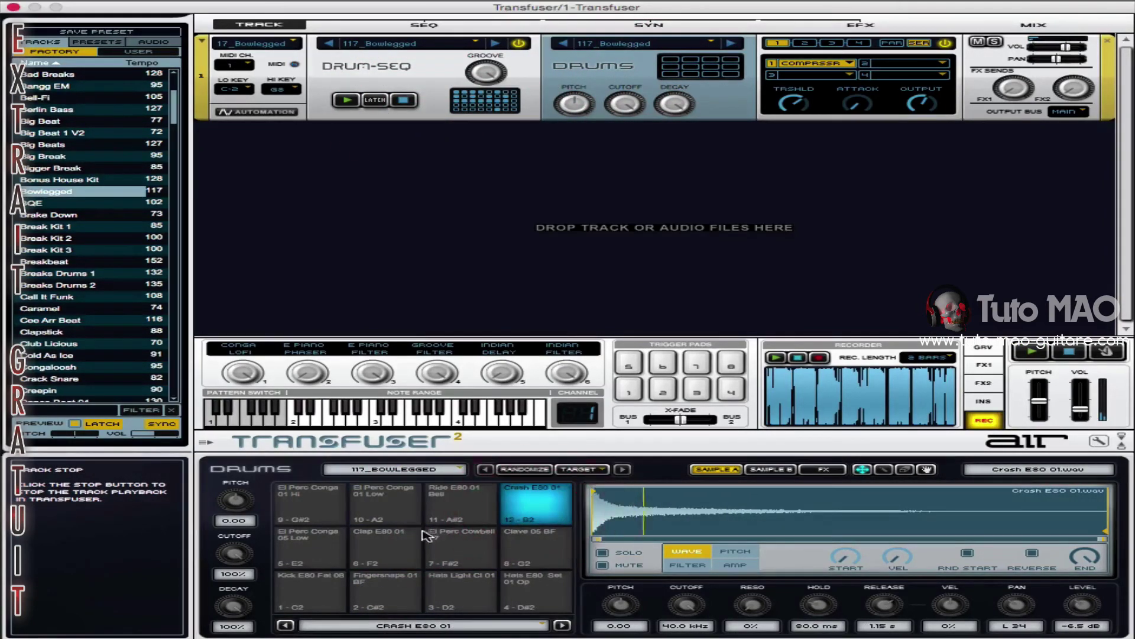
click(385, 539)
click(379, 504)
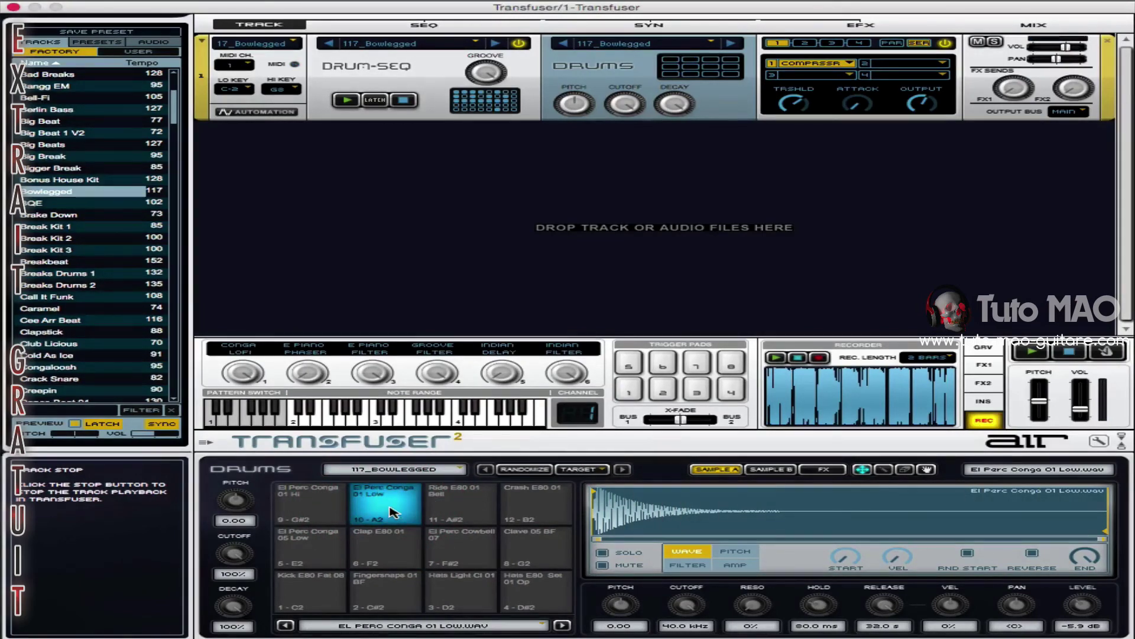
click(386, 507)
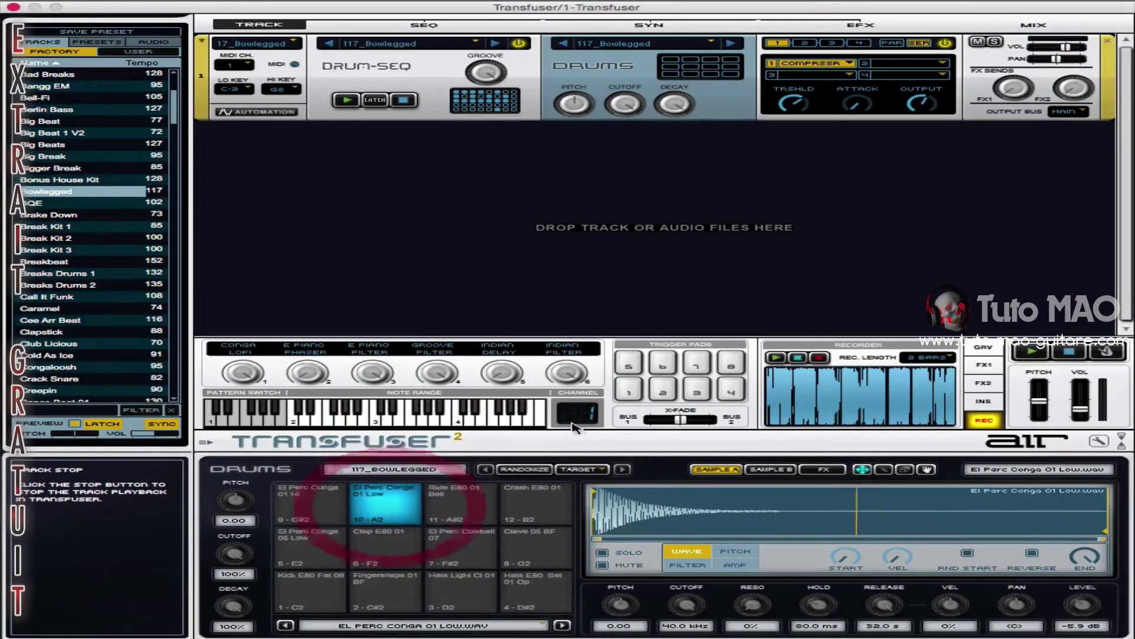
Assign trigger pad 1 to note A2 (57) of track 1's Drums module
right_click(631, 393)
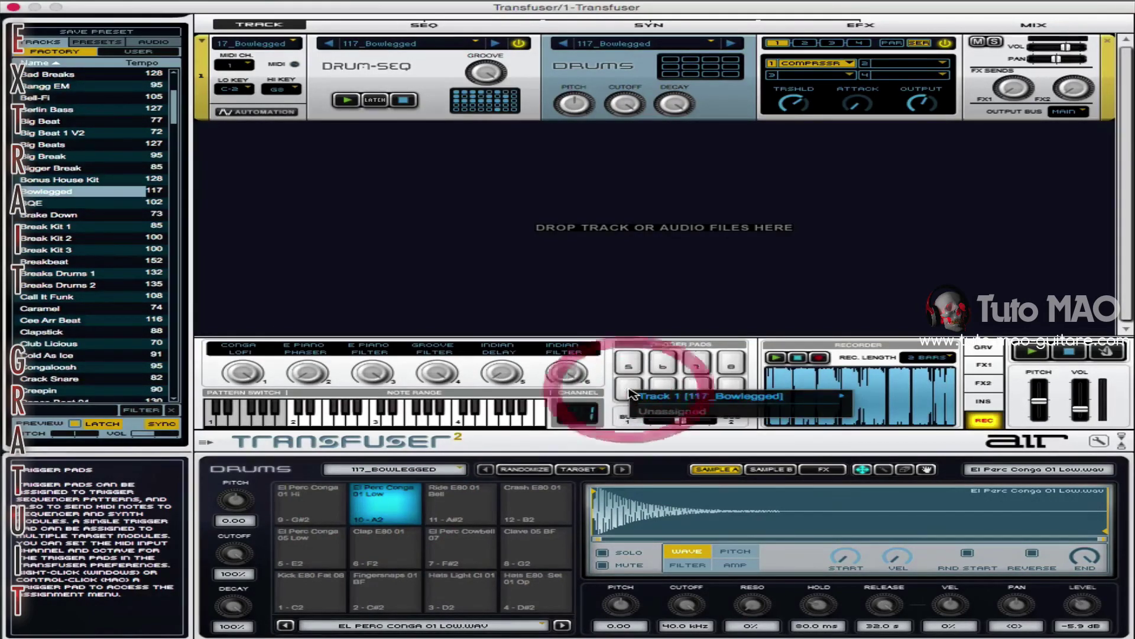
mouse_move(652, 398)
mouse_move(908, 406)
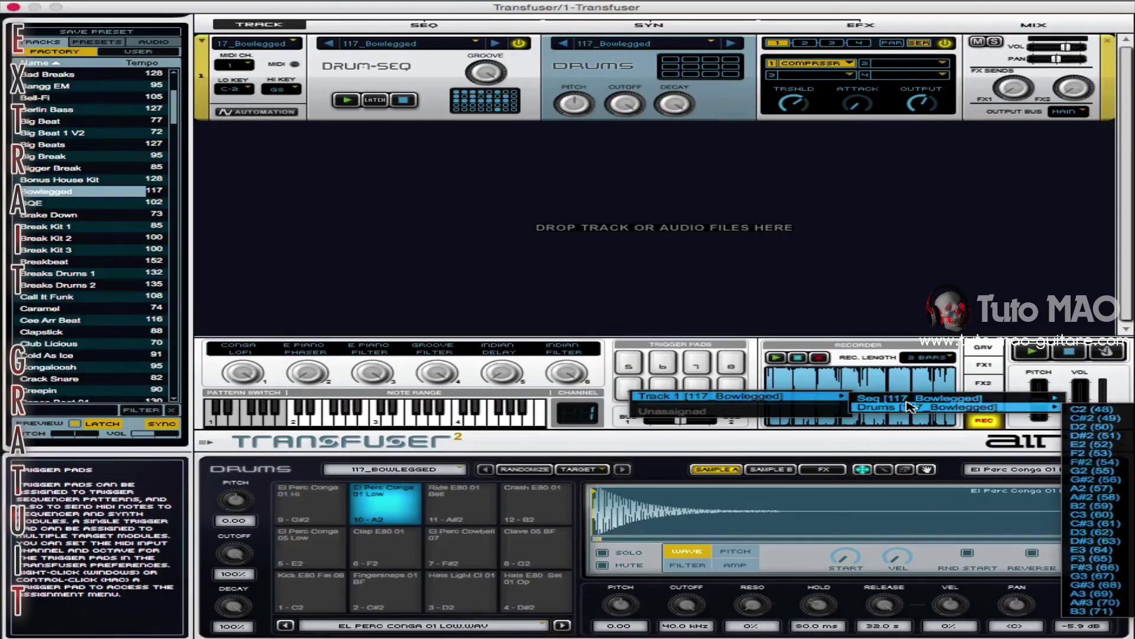
click(1116, 487)
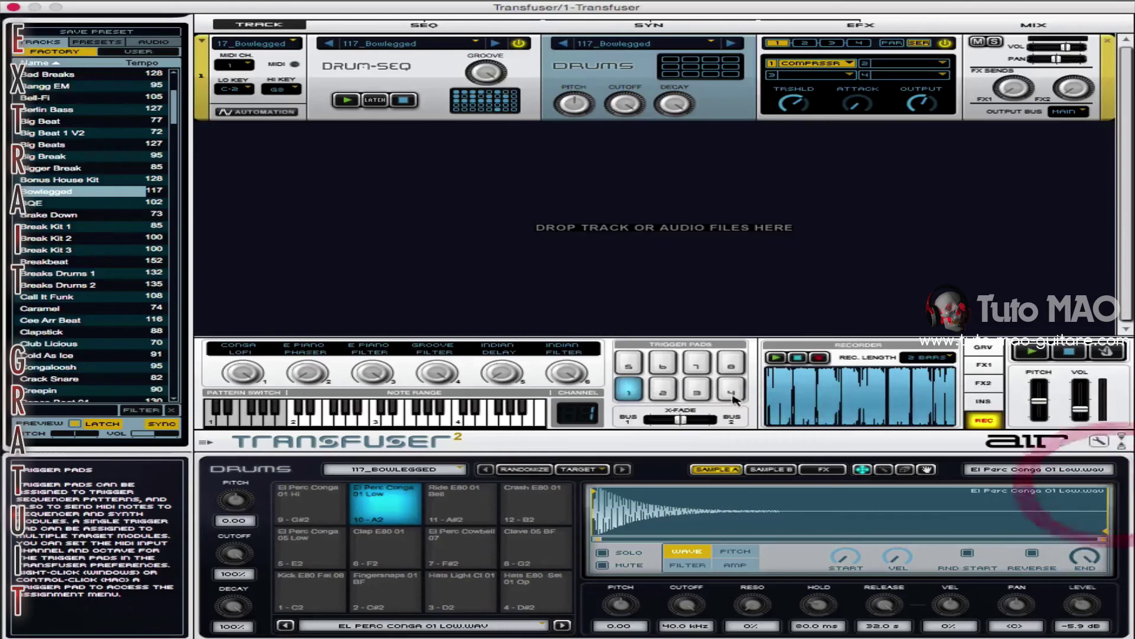
Play trigger pad 1 repeatedly to hear its assigned conga sound, and try trigger pads 3 and 2
click(636, 389)
click(636, 388)
click(634, 389)
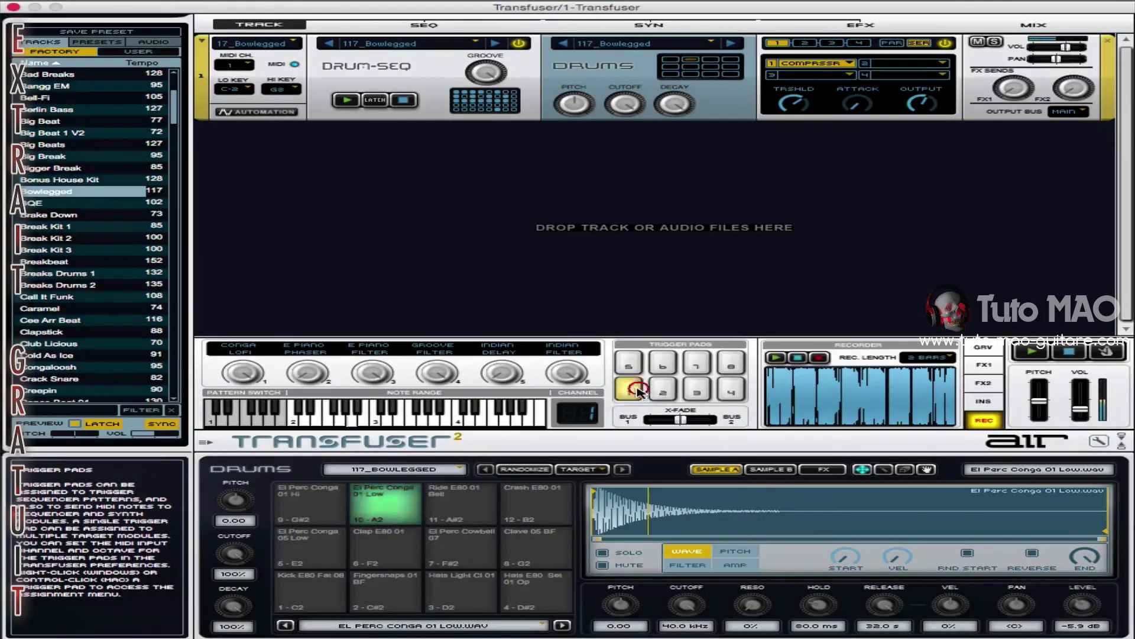
click(634, 393)
click(634, 393)
click(634, 393)
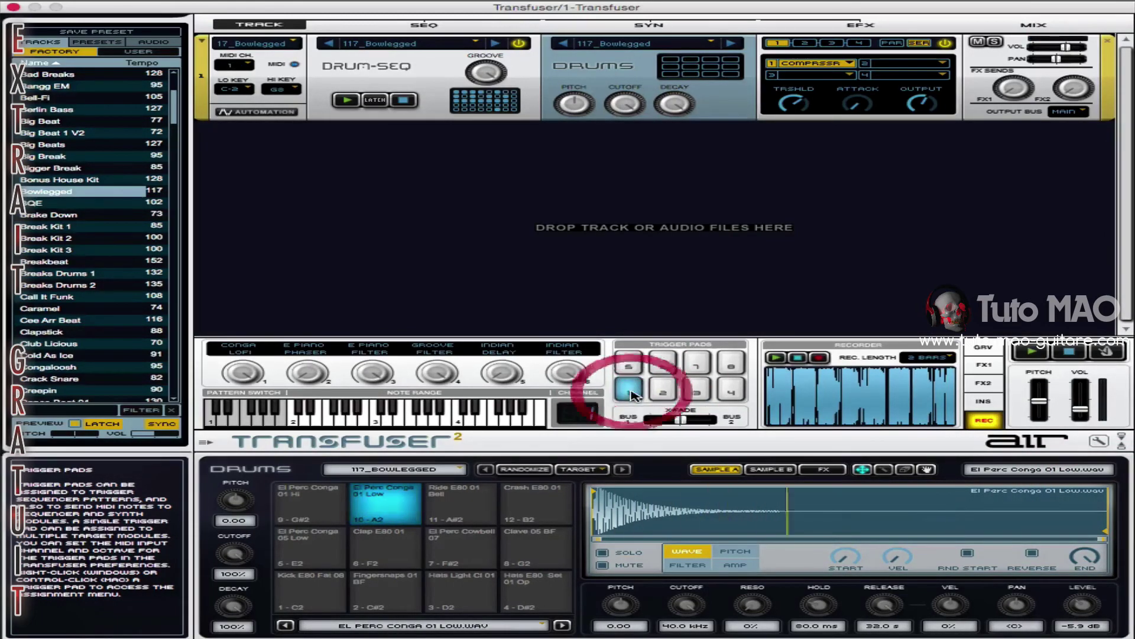
click(634, 393)
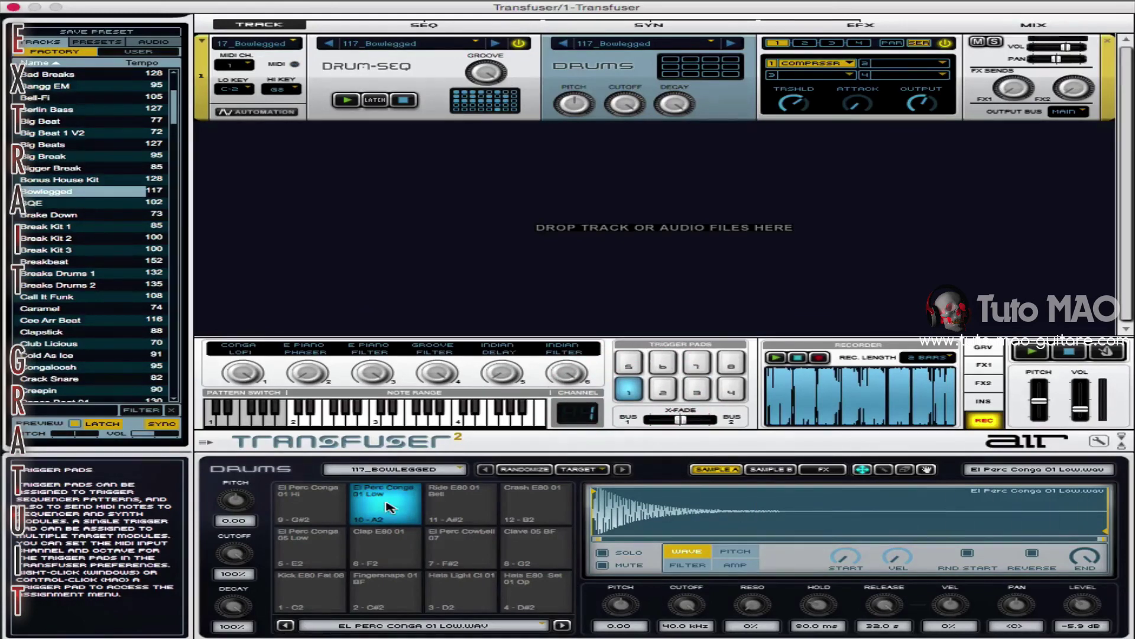
click(633, 390)
click(633, 392)
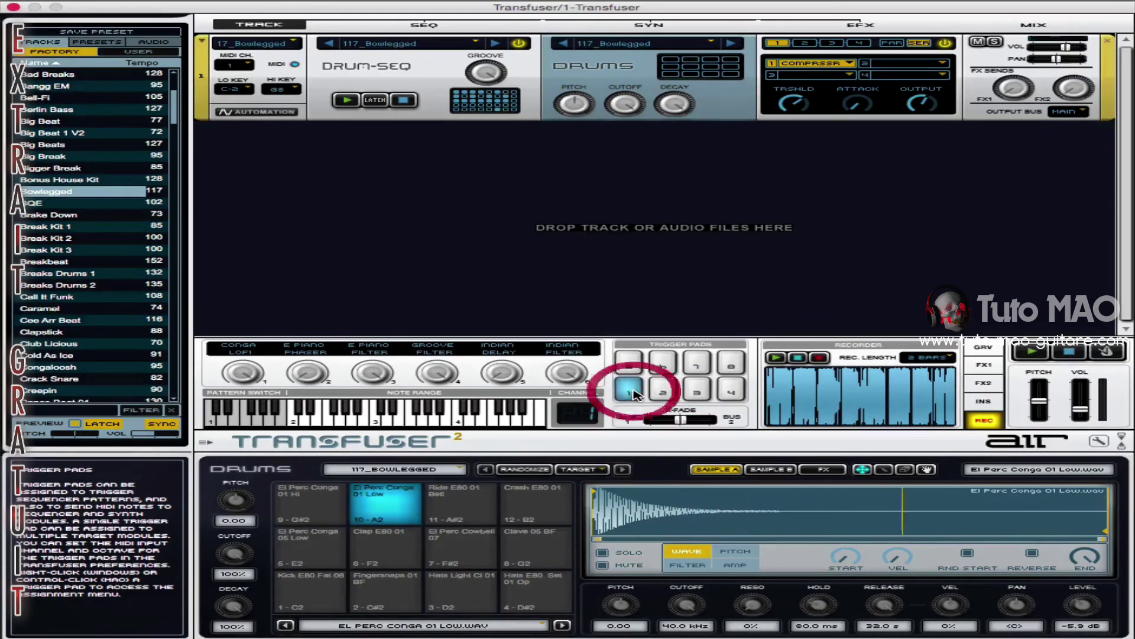
click(634, 394)
click(633, 393)
click(633, 393)
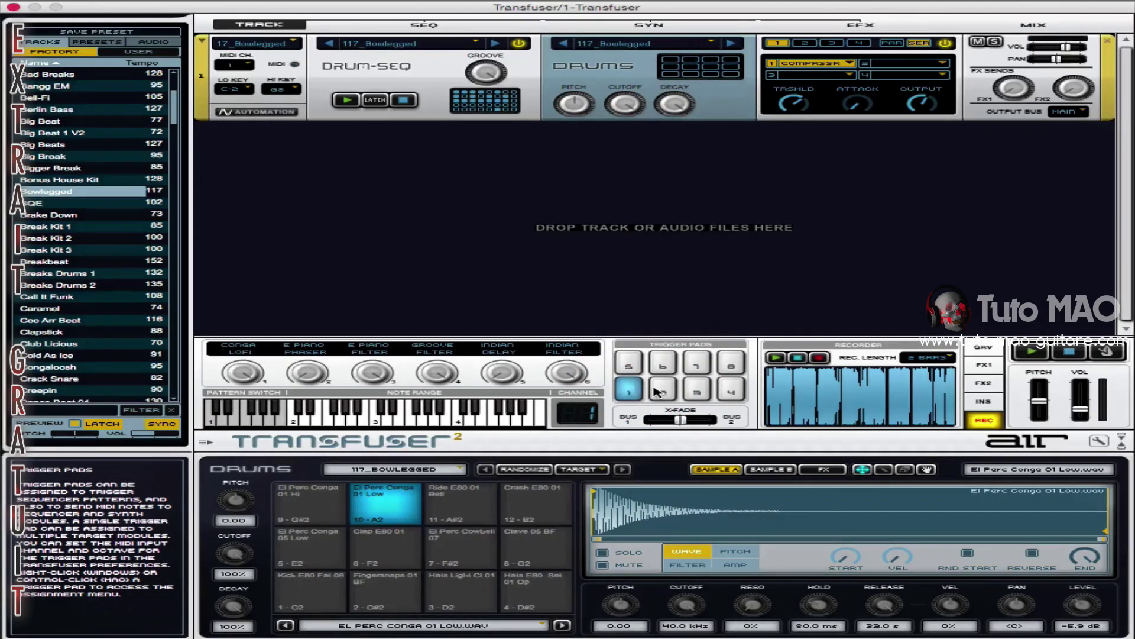
click(696, 393)
click(667, 392)
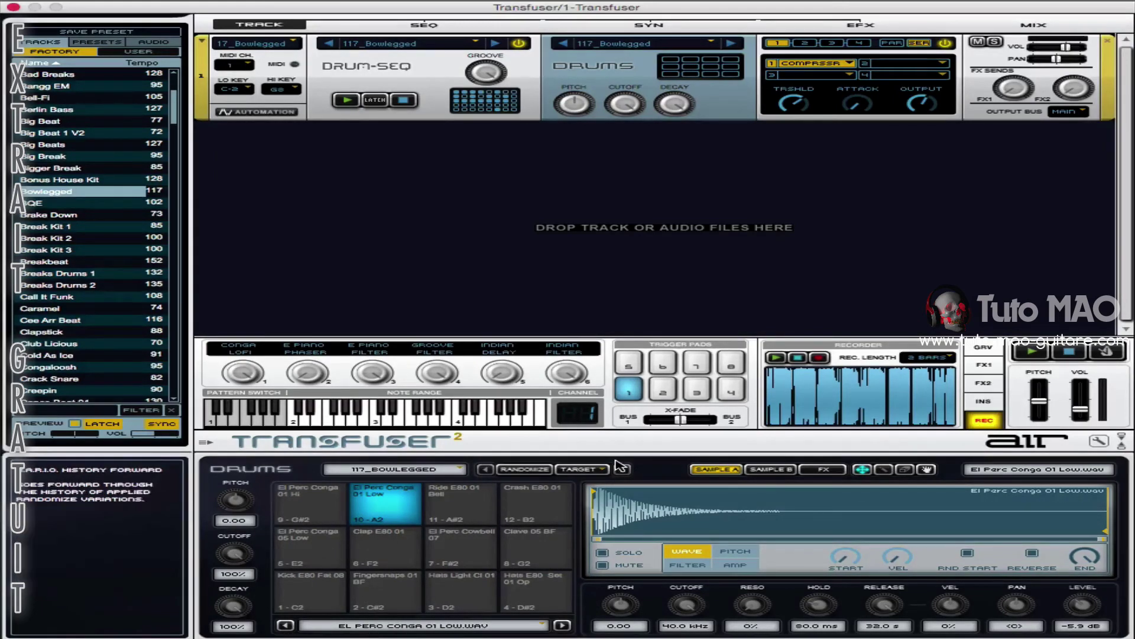
Add the Breakz 08 BF loop from the 04 Breakbeat Loops folder as a second track below Bowlegged
scroll(102, 123, up, 10)
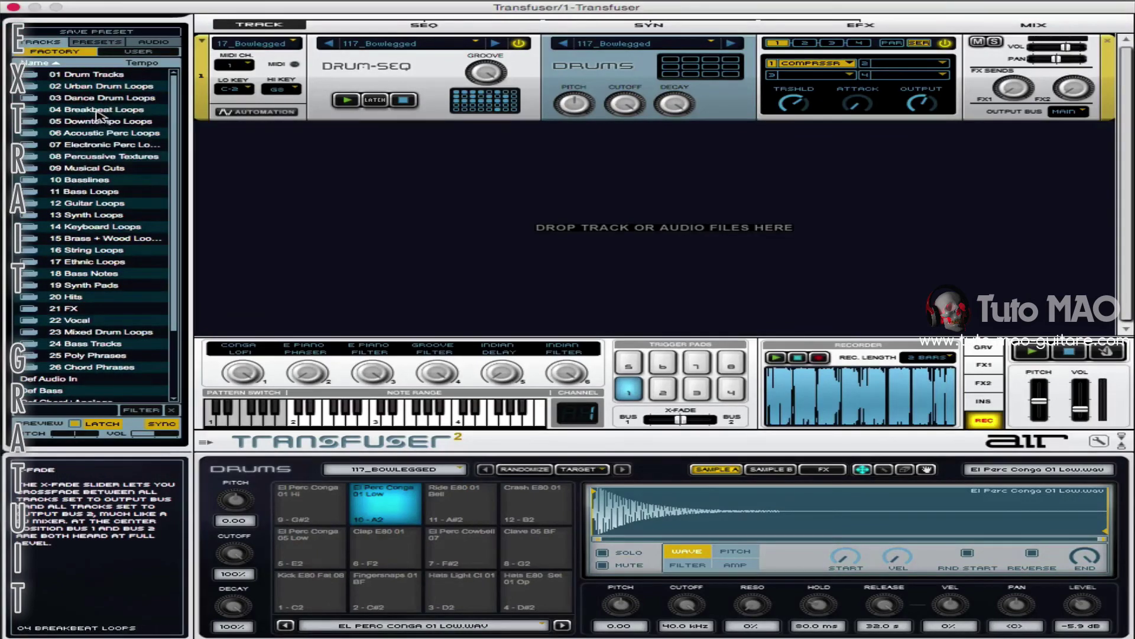
double_click(98, 114)
click(99, 226)
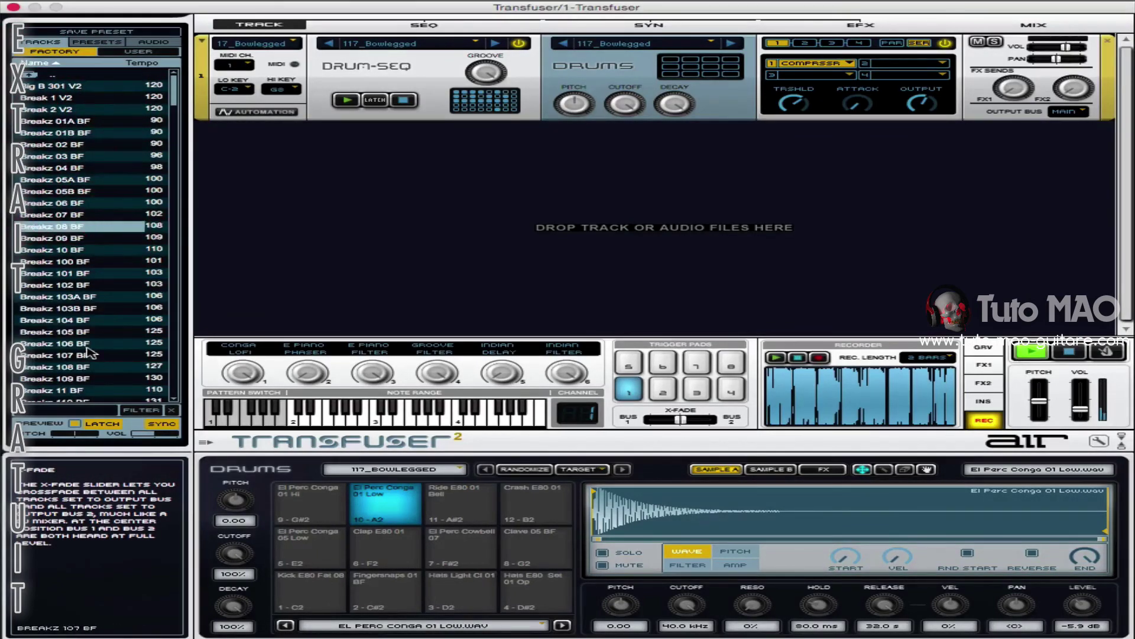
drag(48, 231, 373, 237)
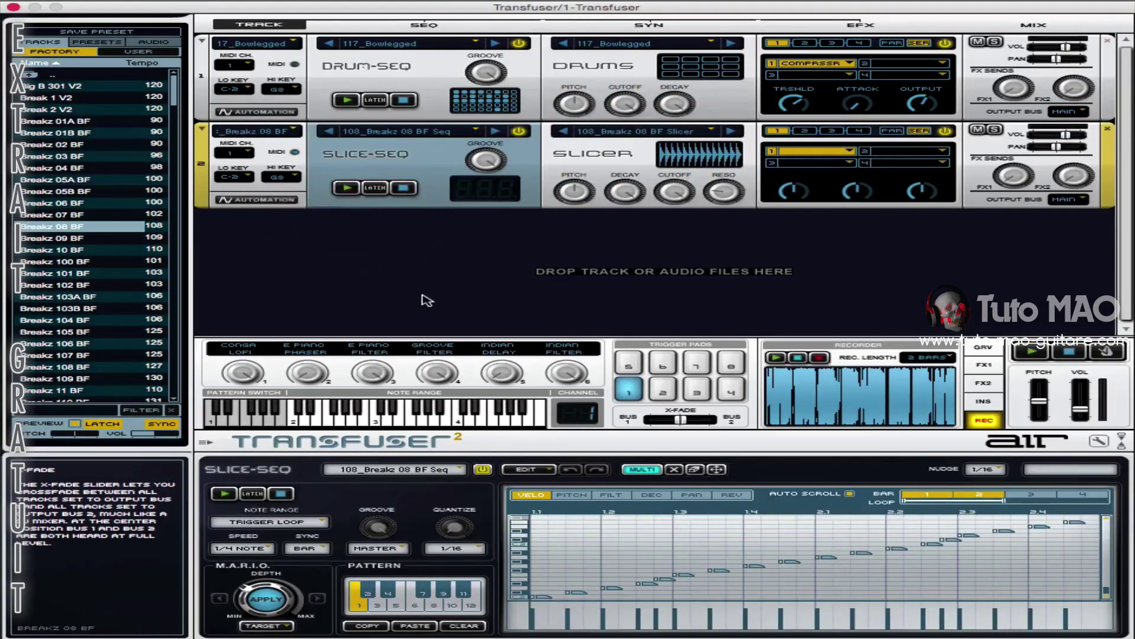
Route the Bowlegged track to output bus 1 and the Breakz 08 BF track to output bus 2
click(1078, 111)
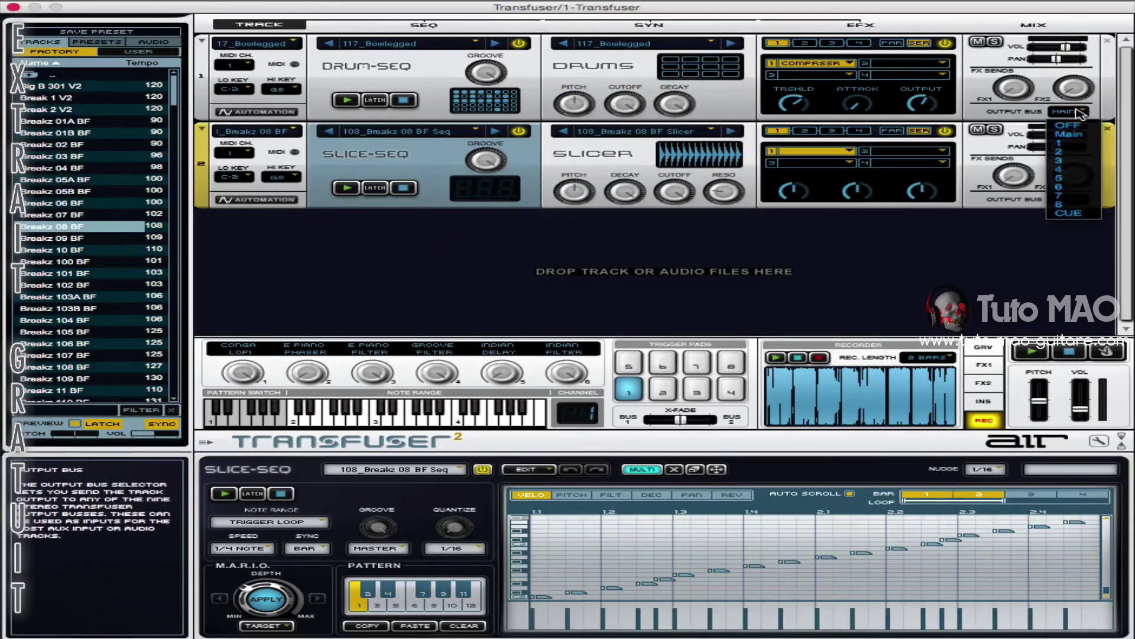
click(1080, 143)
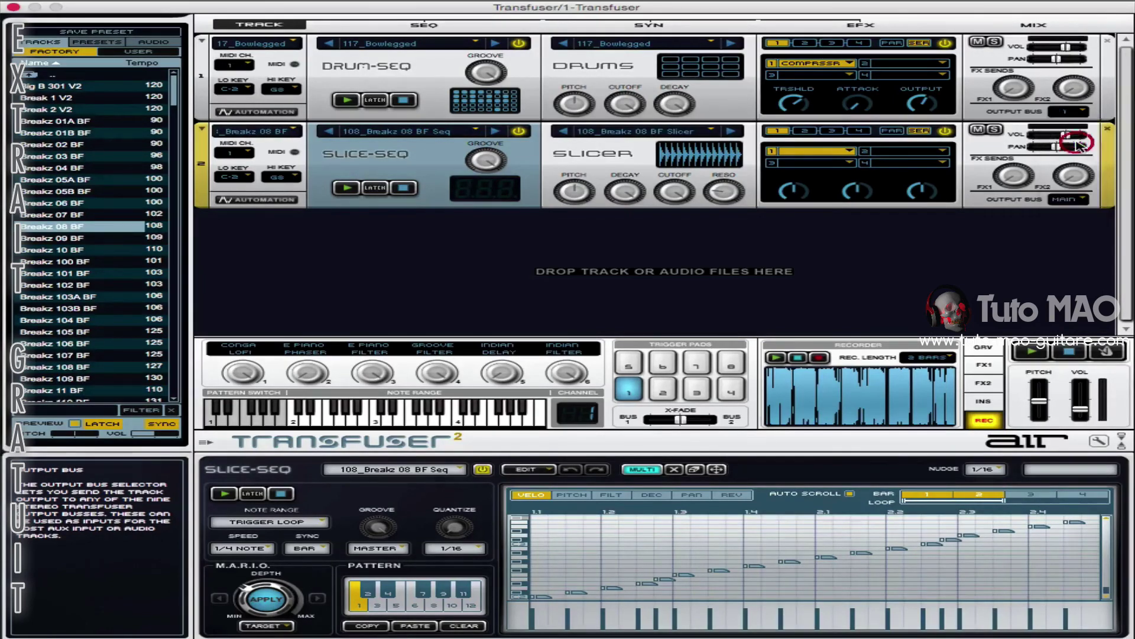
click(1080, 201)
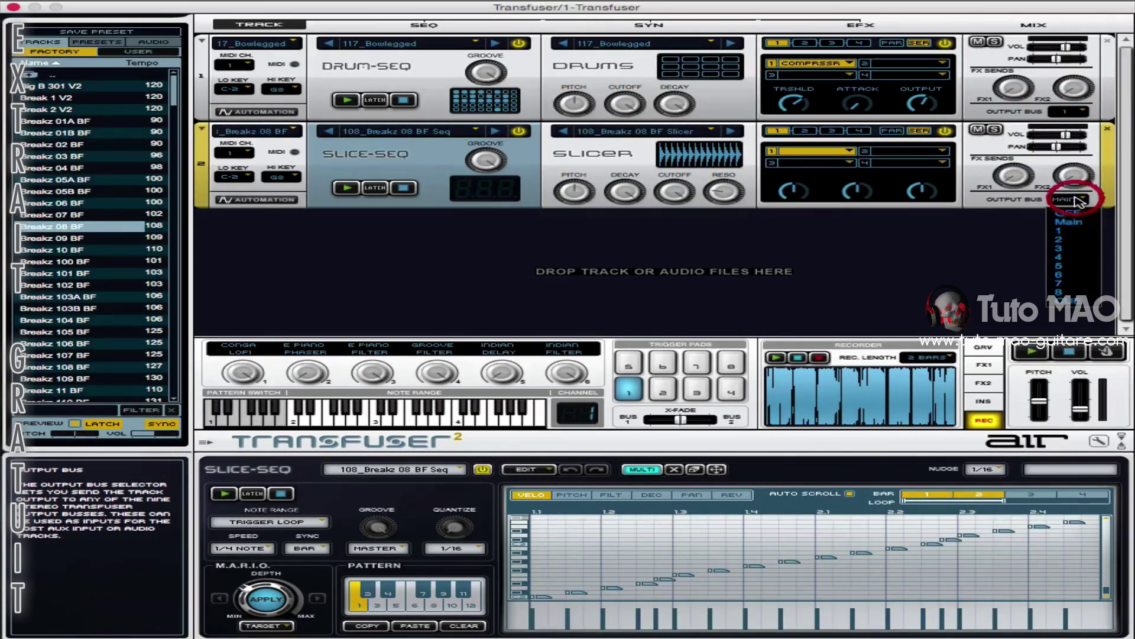
click(1083, 247)
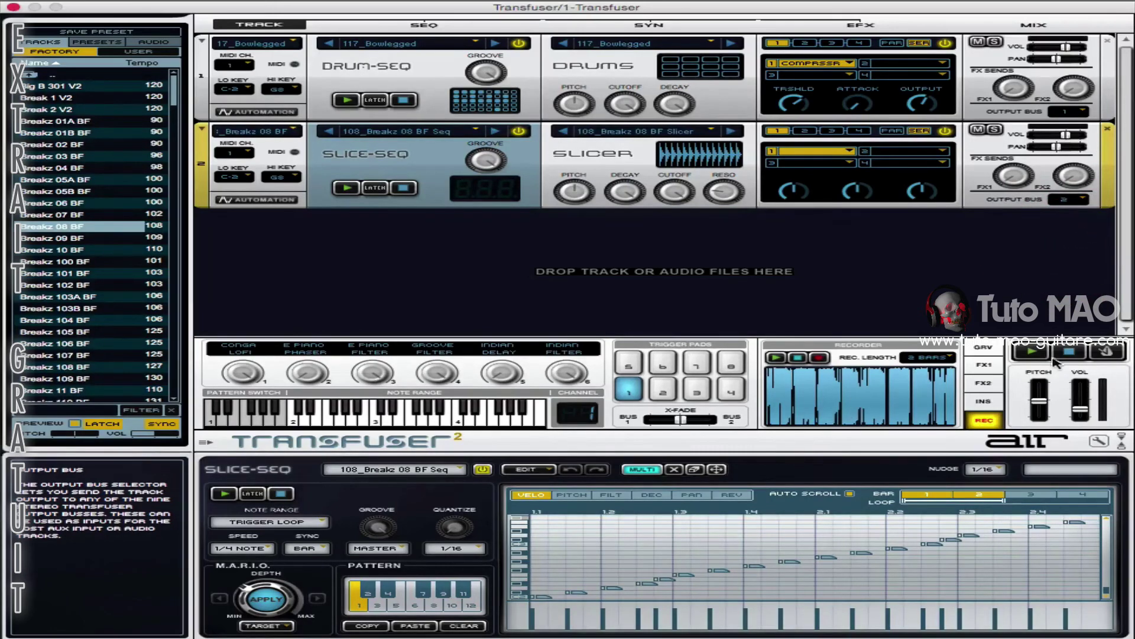
Play both tracks while sweeping the X-Fade between bus 1 and bus 2, finish fully on bus 2, and stop playback
click(1032, 353)
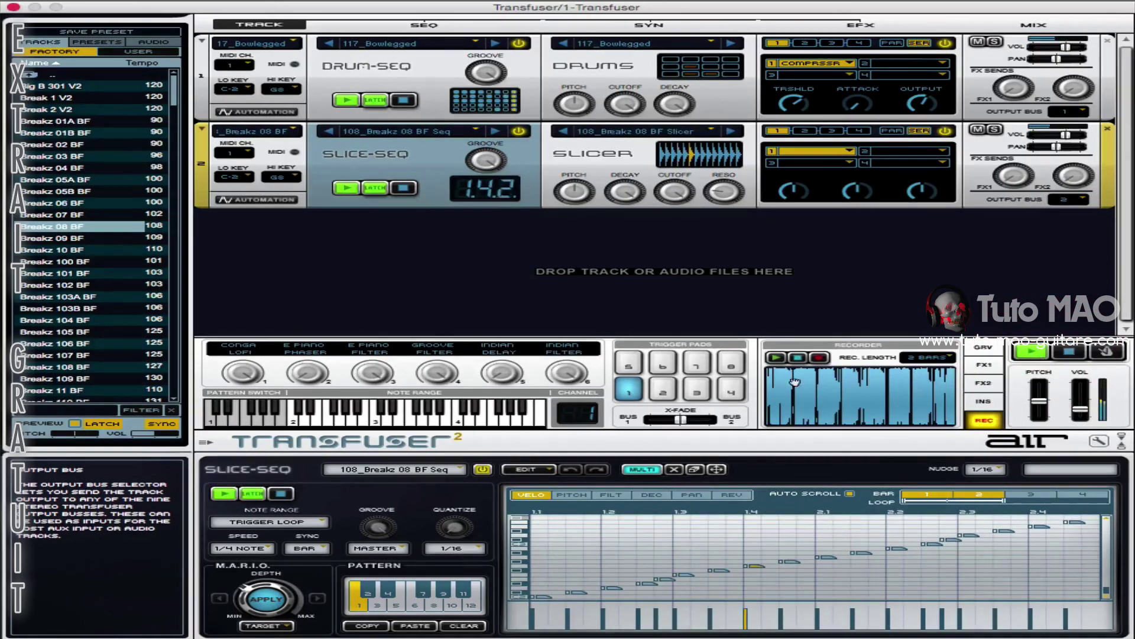
drag(680, 420, 577, 412)
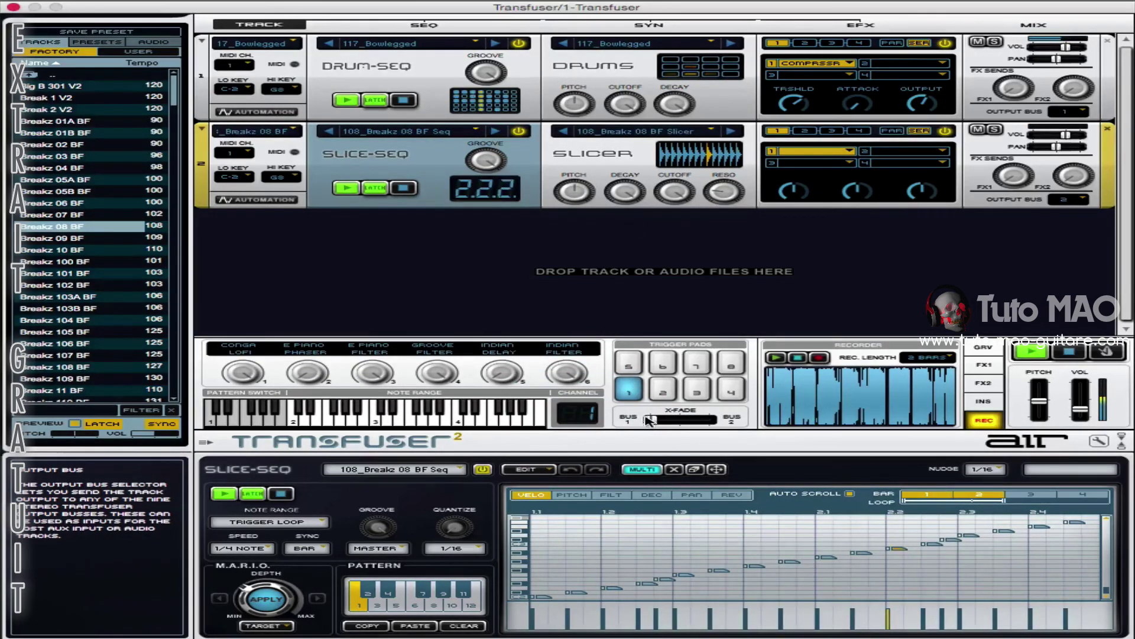
drag(649, 419, 716, 438)
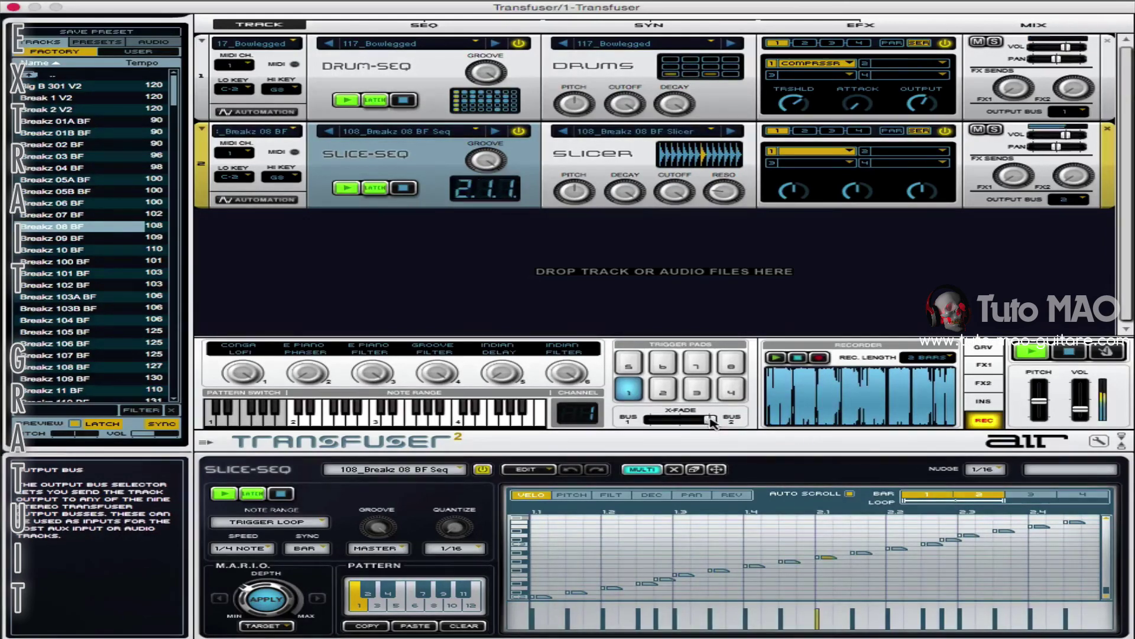
mouse_move(705, 422)
mouse_down()
mouse_move(669, 419)
mouse_move(690, 420)
mouse_up()
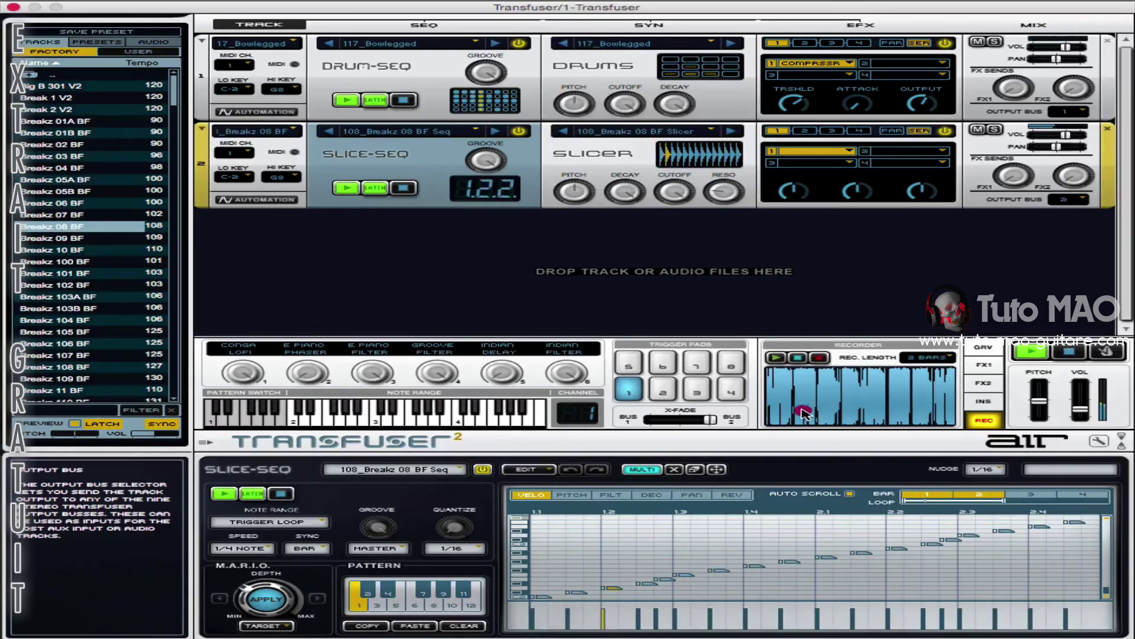
click(628, 417)
click(554, 413)
drag(554, 412, 682, 419)
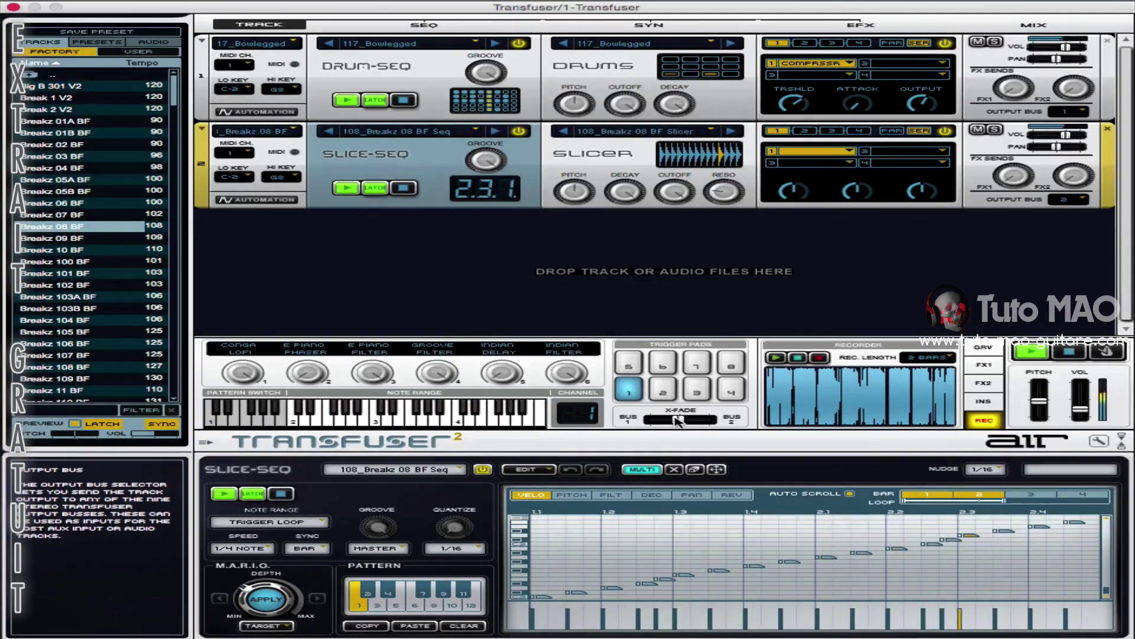
drag(680, 419, 851, 405)
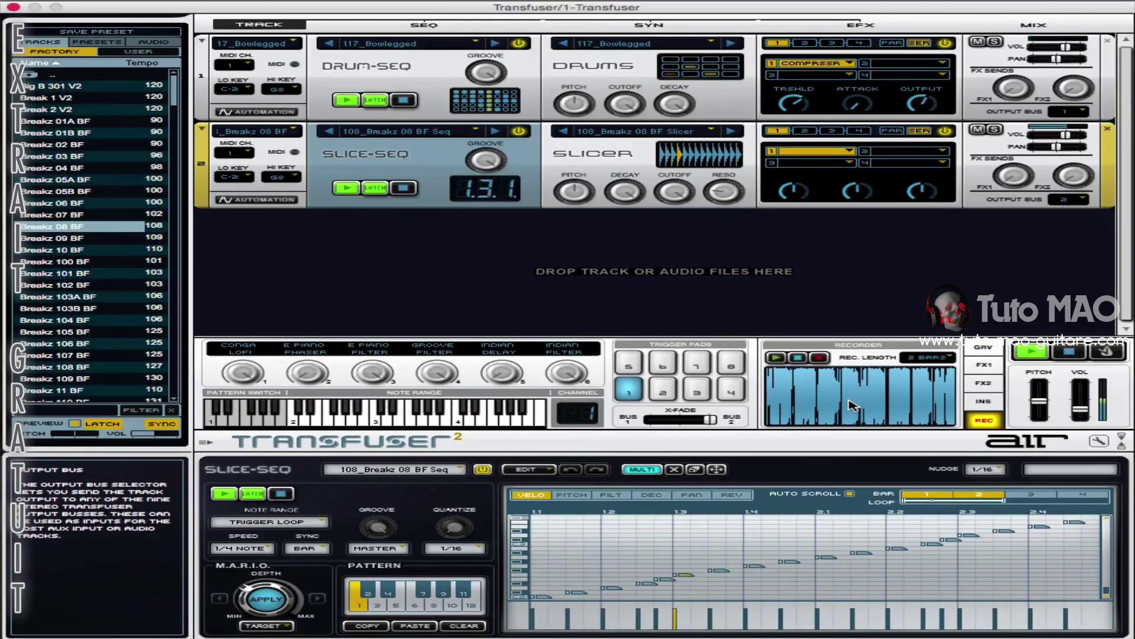
click(1073, 353)
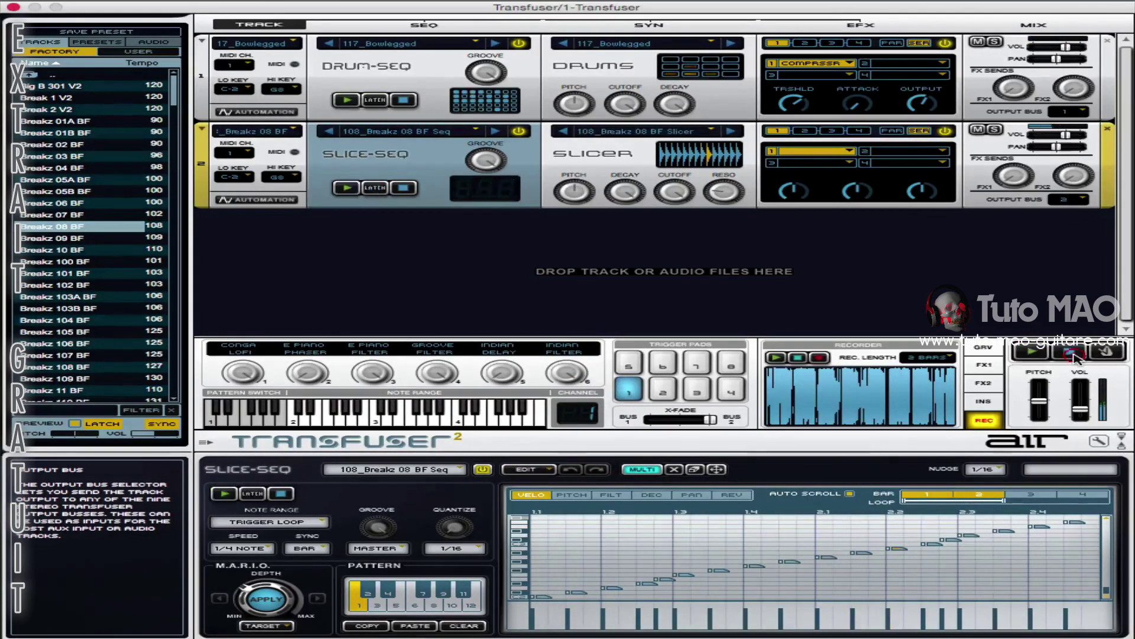